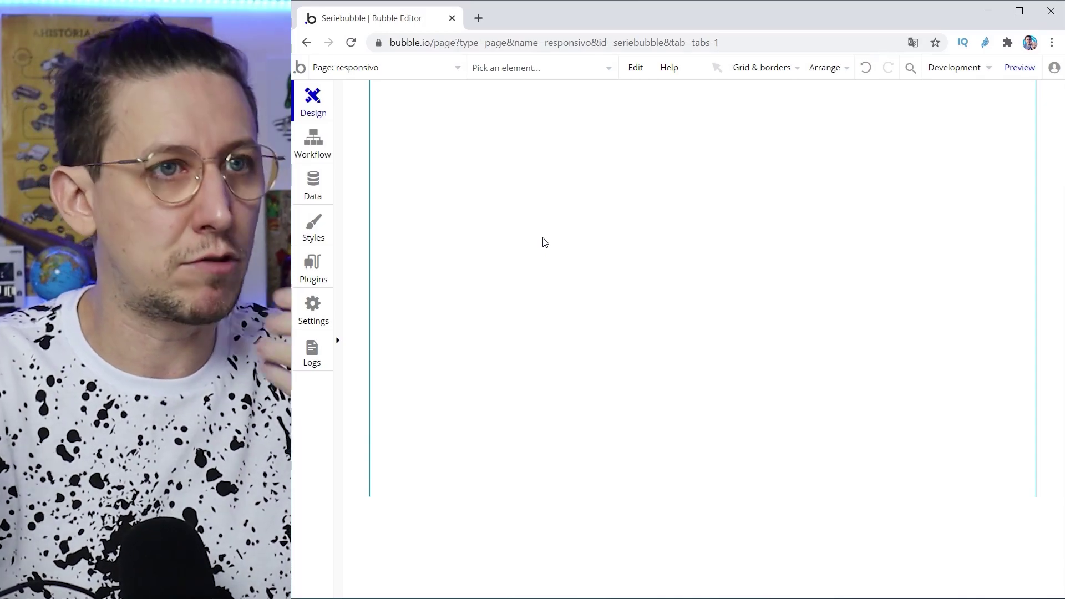
Set the background color of the responsivo page to light gray #F0F0F0.
double_click(469, 227)
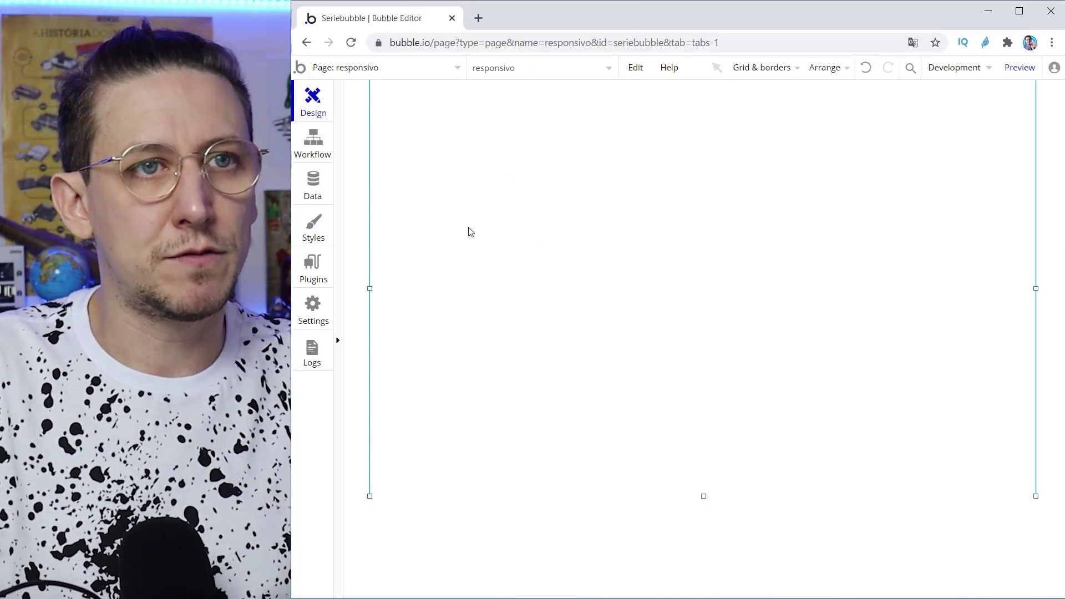
left_click(938, 408)
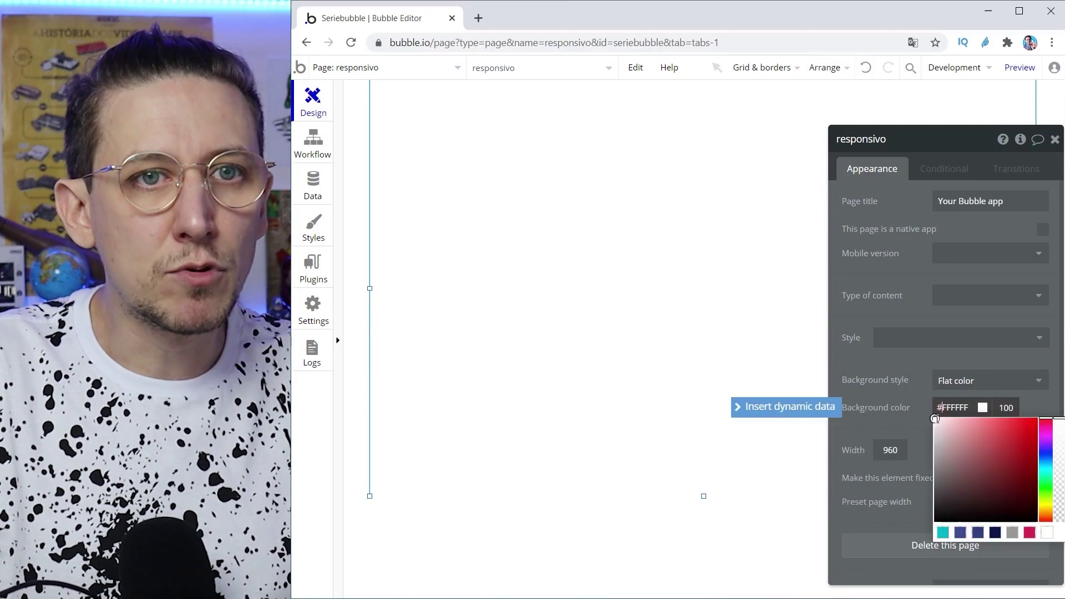
left_click(934, 423)
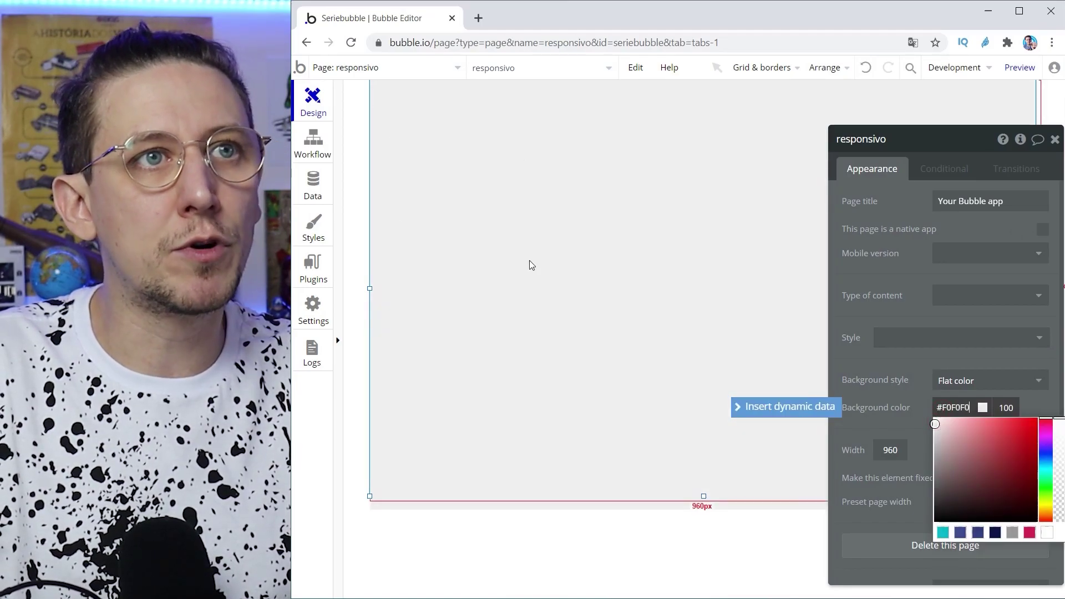
left_click(361, 320)
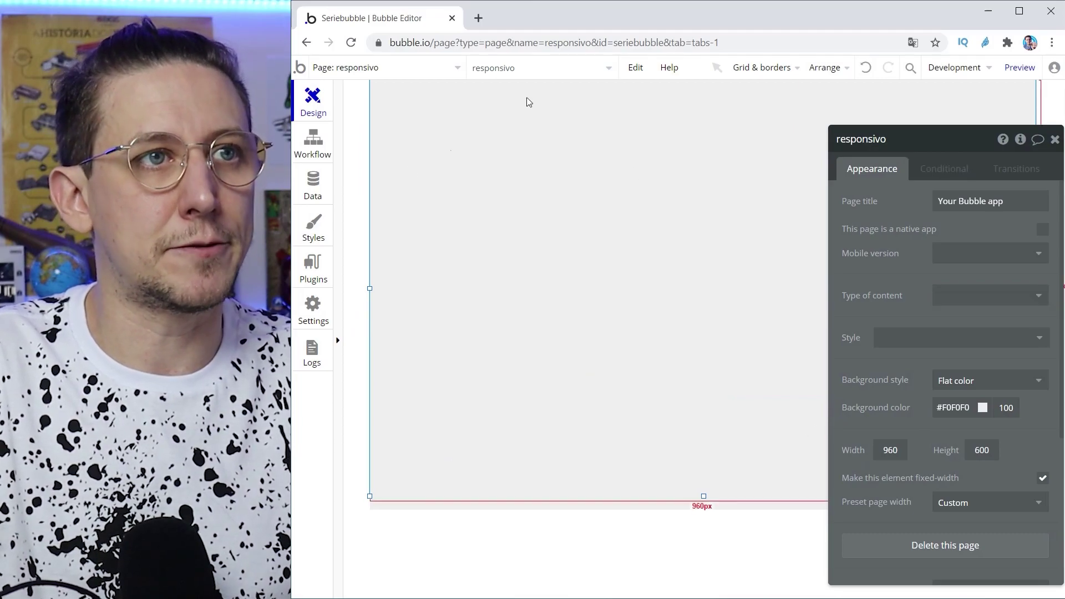
Draw a group about 498 px wide and 67 px high in the upper part of the page.
left_click(338, 242)
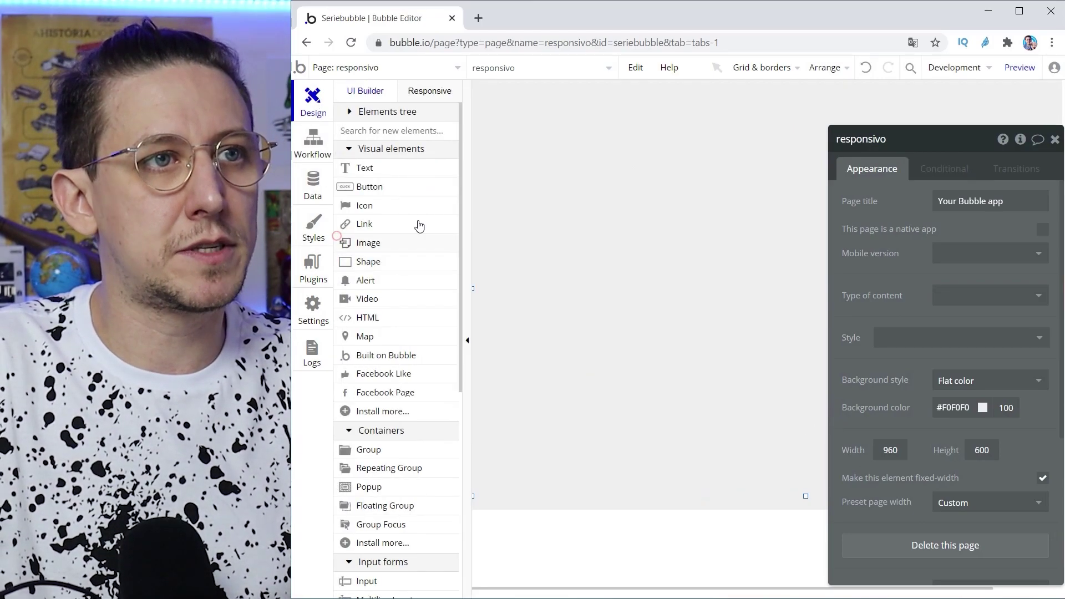
left_click(1055, 139)
left_click(369, 449)
left_click_drag(528, 209, 824, 257)
left_click(640, 231)
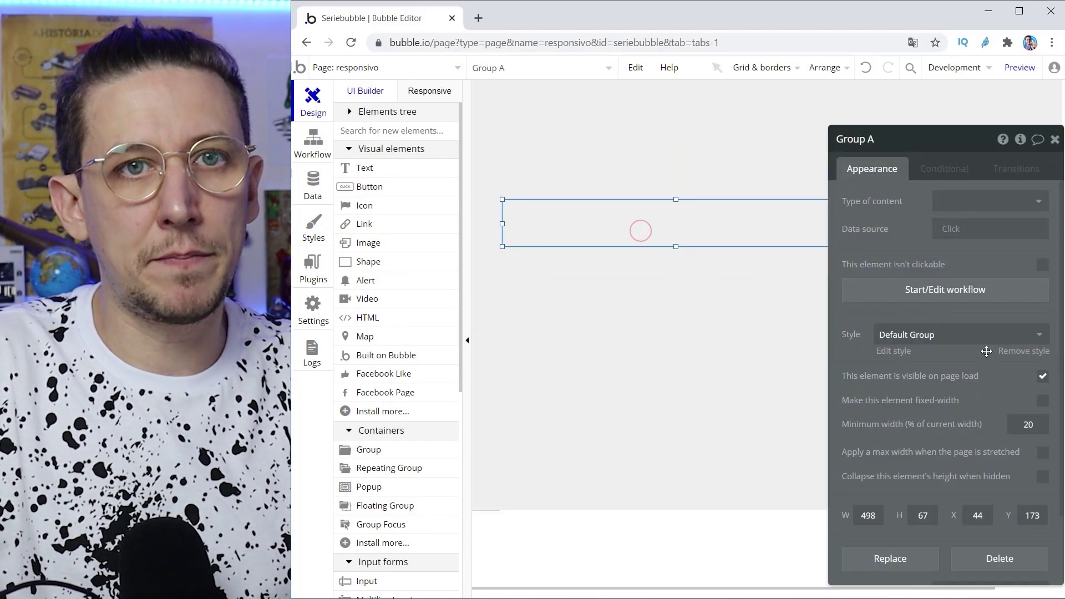
Remove the group's style and give it a flat color background of #FFFFFF.
left_click(1025, 351)
left_click(967, 377)
left_click(960, 420)
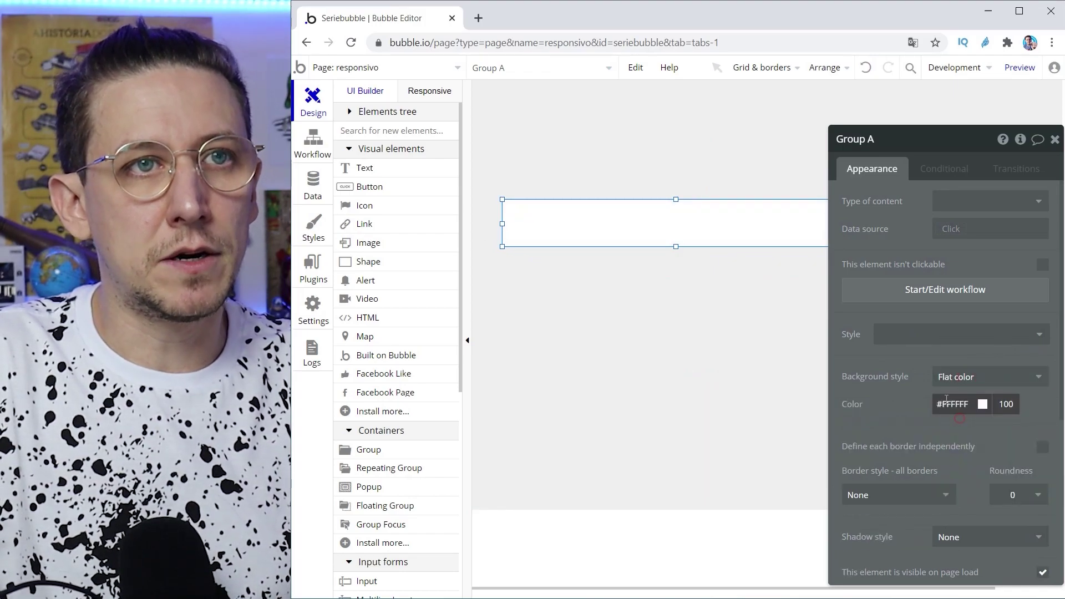
Add a text element reading XPTO below the white group and shorten it to about 27 px high.
left_click(358, 168)
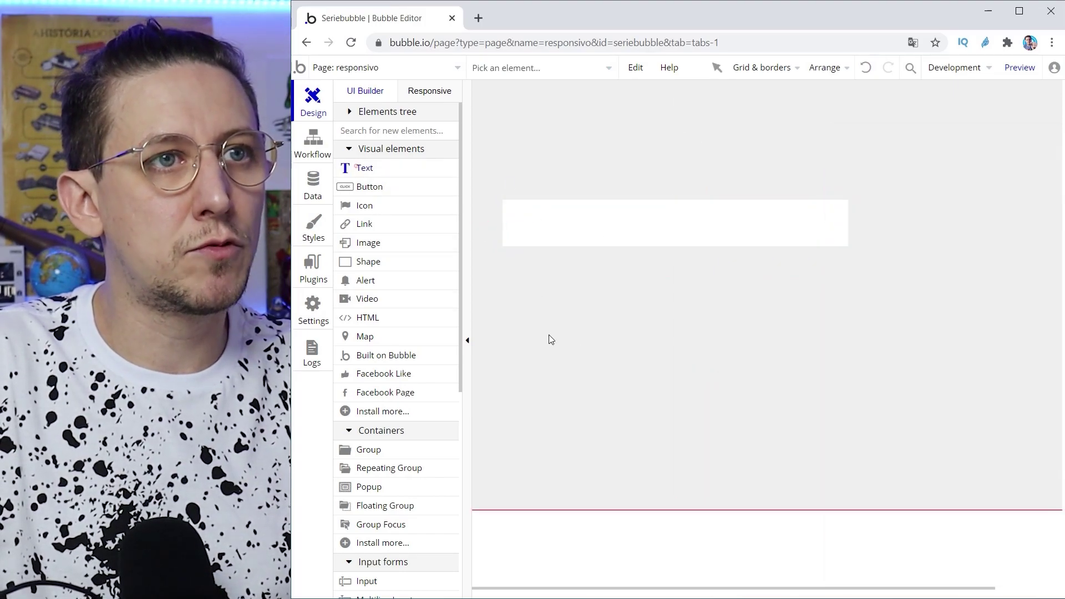
left_click(519, 309)
type("xPTO")
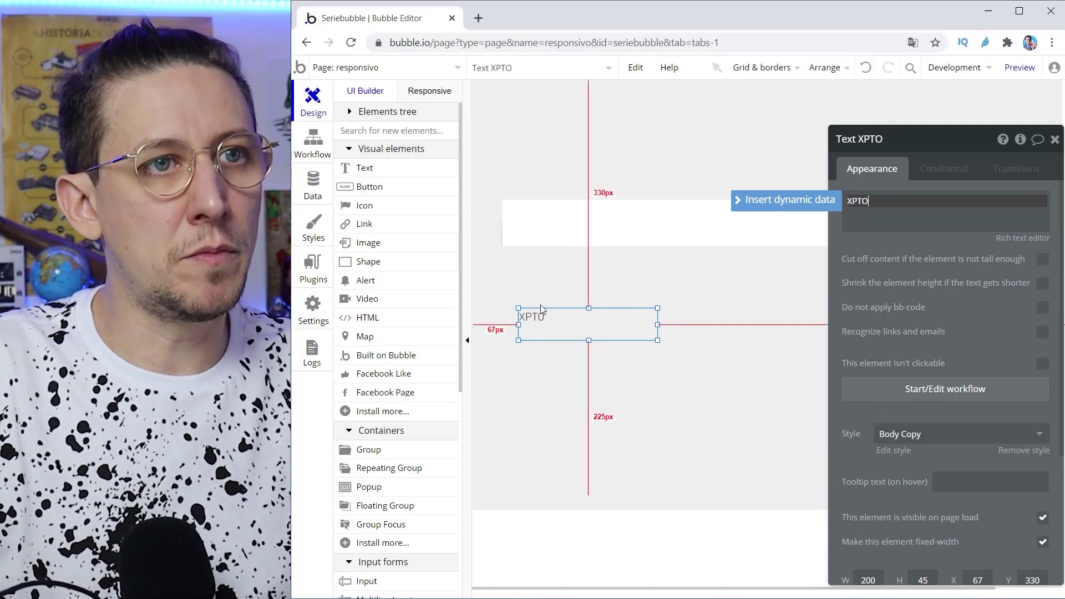
left_click_drag(594, 343, 594, 328)
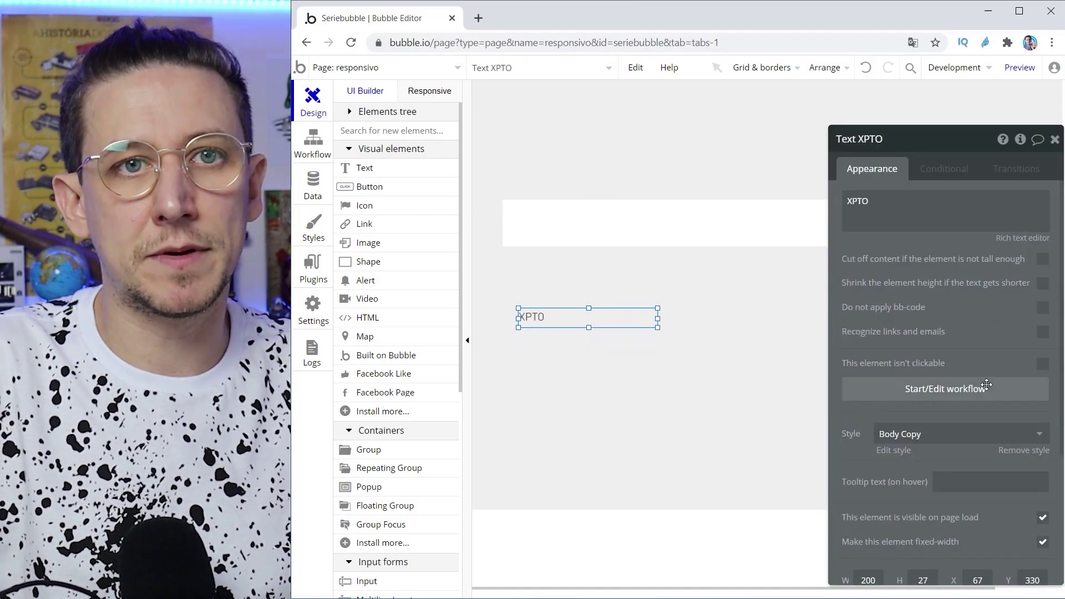
Detach the XPTO text from its style, make it bold and place it inside the white group.
left_click(1032, 451)
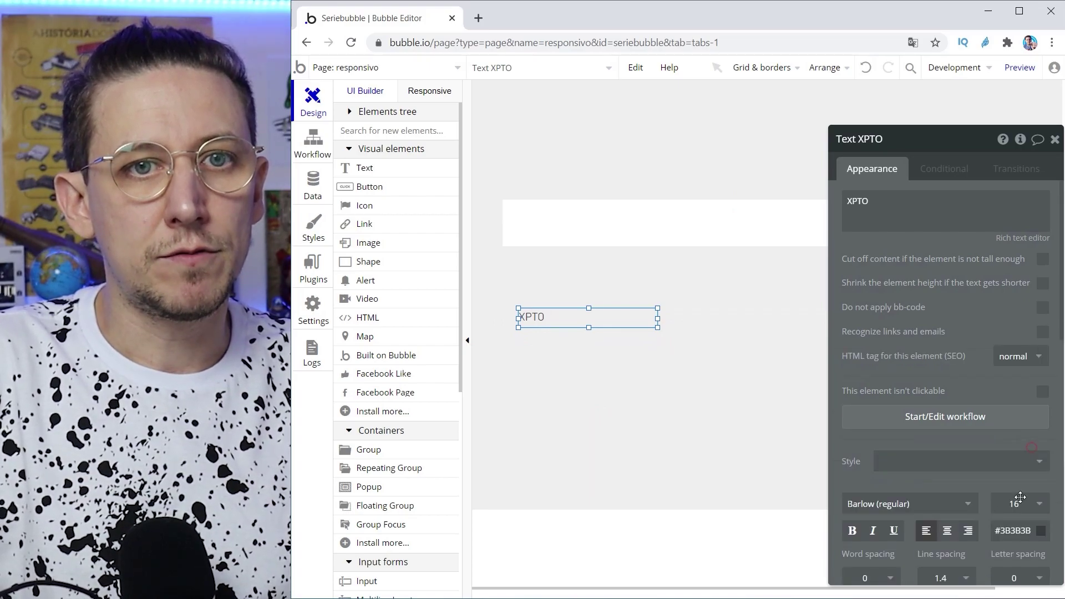
left_click(852, 530)
left_click_drag(553, 322, 564, 229)
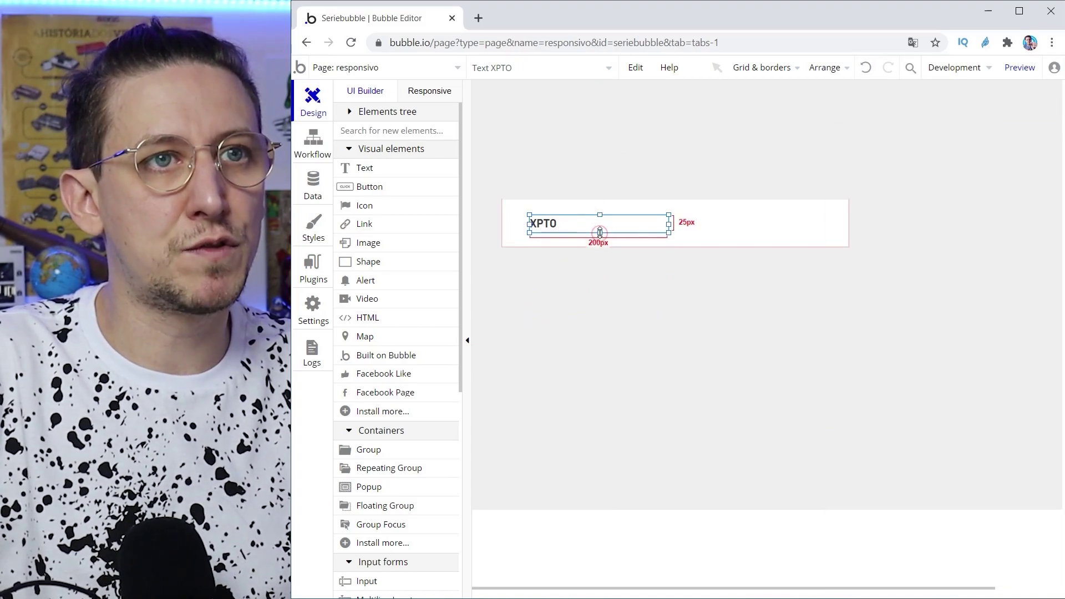
Narrow the XPTO text to about 88 px and center it vertically in the white group.
double_click(668, 223)
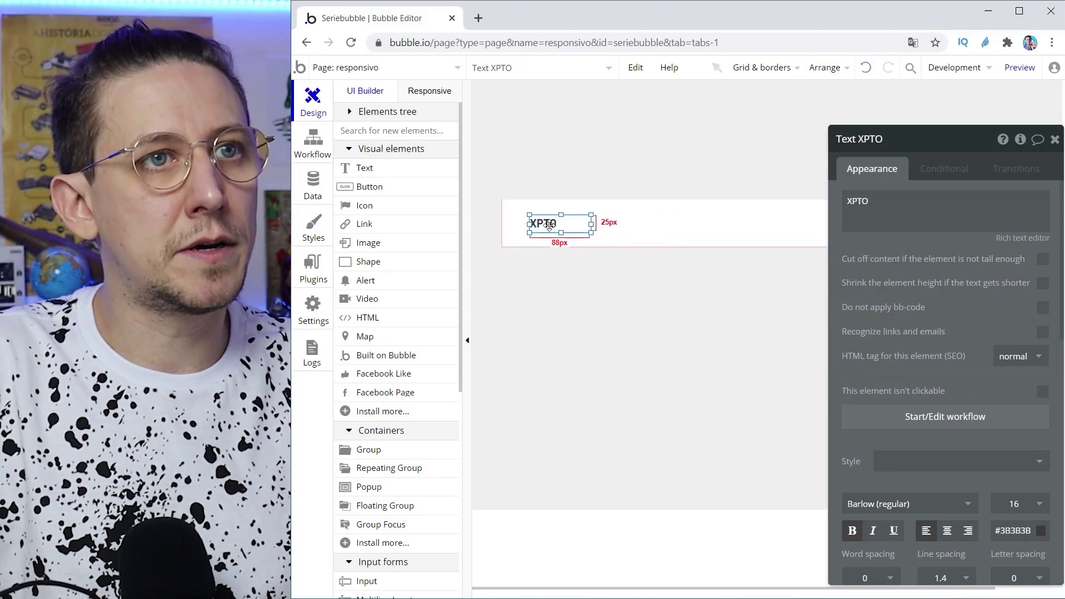
left_click_drag(561, 230, 561, 230)
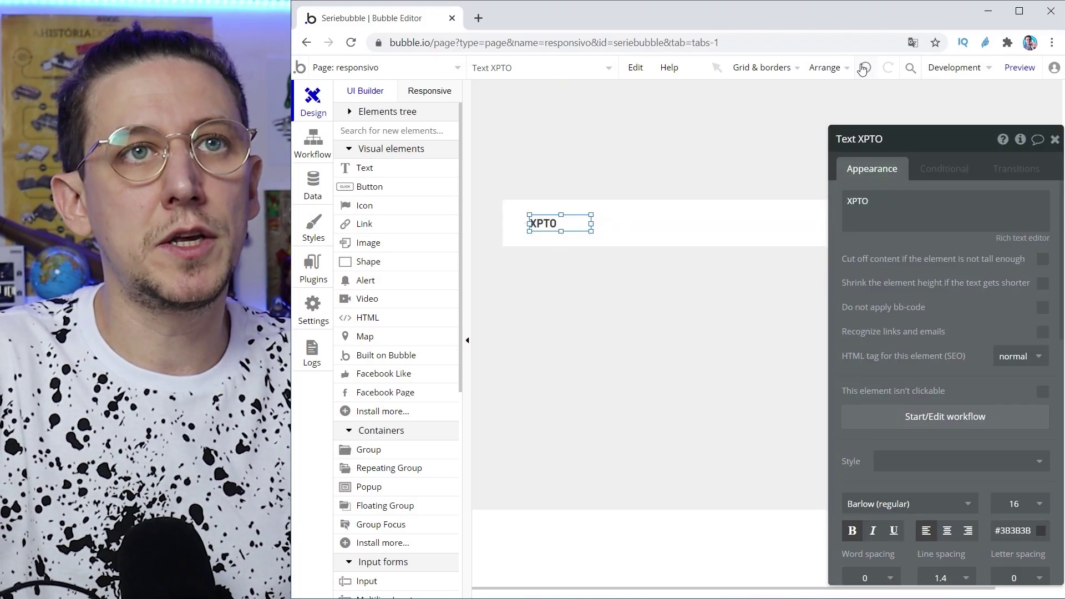
left_click(829, 68)
left_click(645, 312)
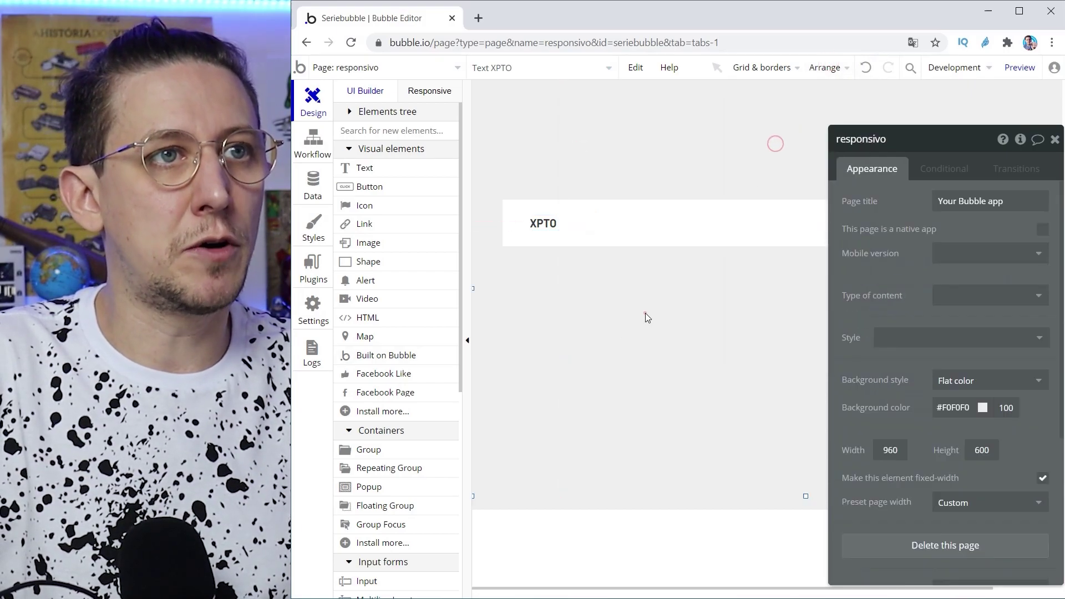
Move the white group to the page's top-left corner and stretch it across the full page width.
left_click(467, 340)
scroll(571, 199, "down", 2)
left_click(480, 98)
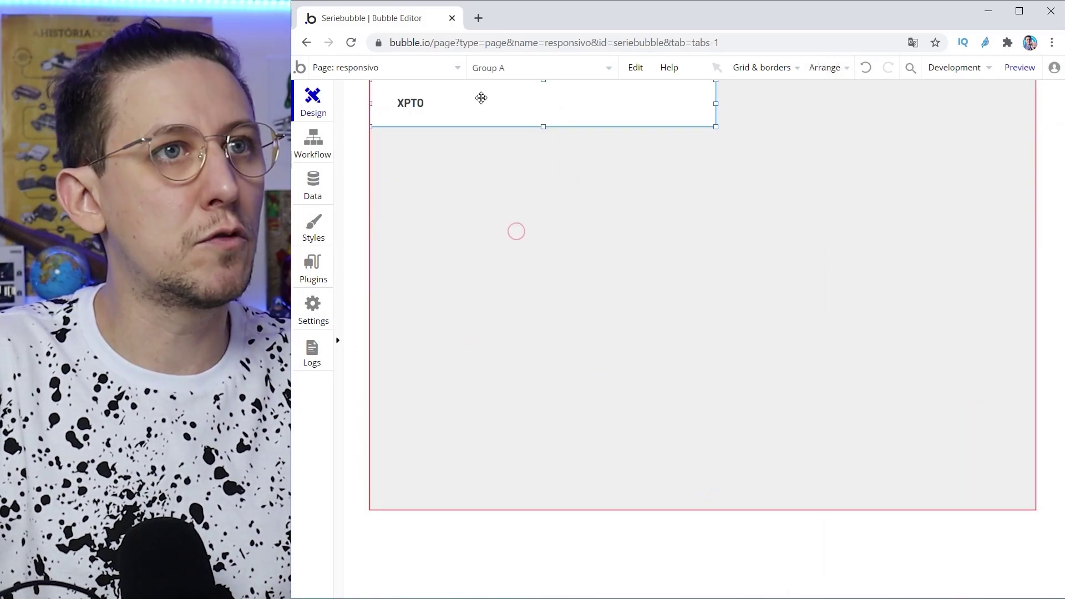
left_click_drag(716, 103, 1035, 104)
left_click(487, 178)
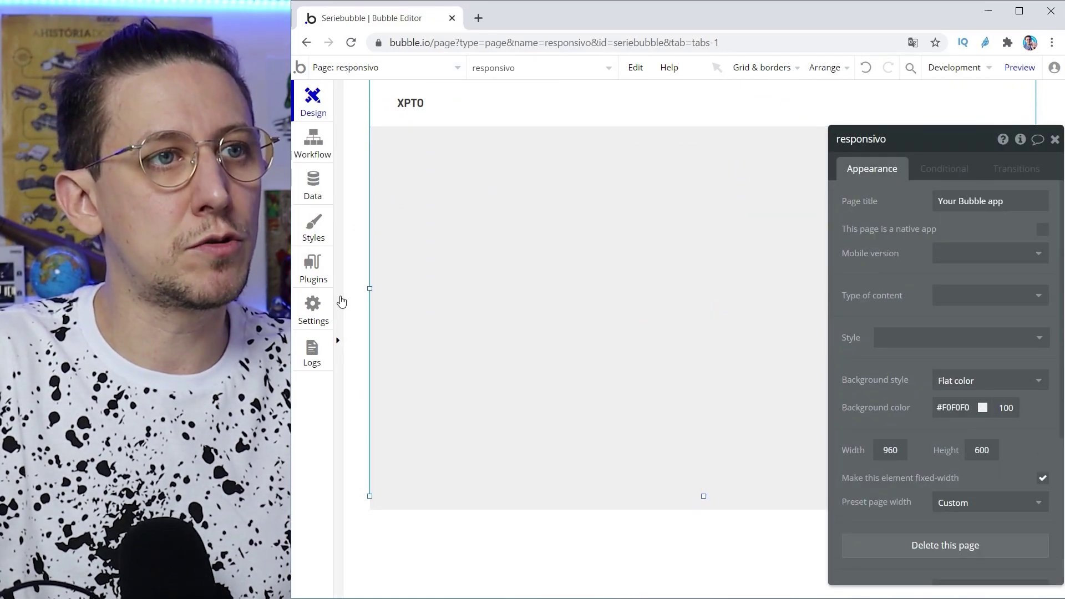
Add a button about 123 by 37 px on the gray page area and label it Entrar.
left_click(341, 299)
left_click(358, 191)
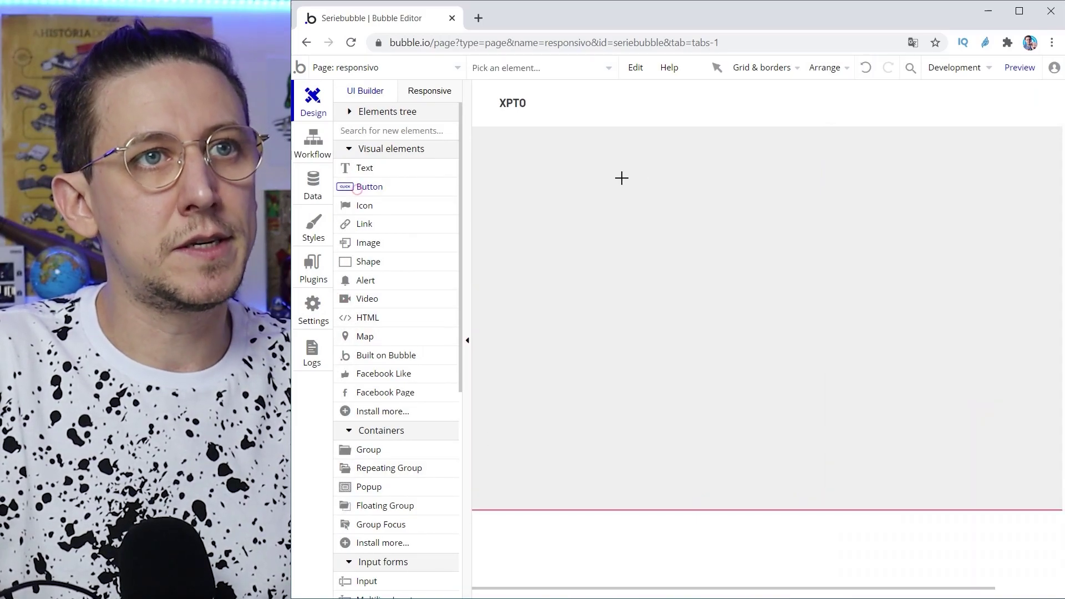
left_click(621, 177)
left_click_drag(675, 207, 639, 190)
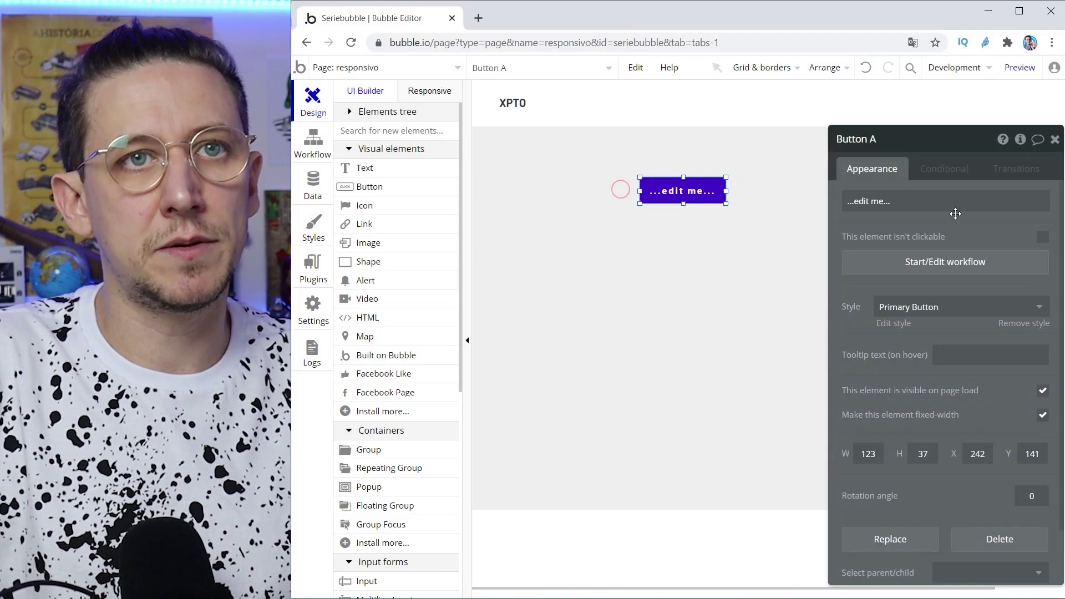
left_click(887, 200)
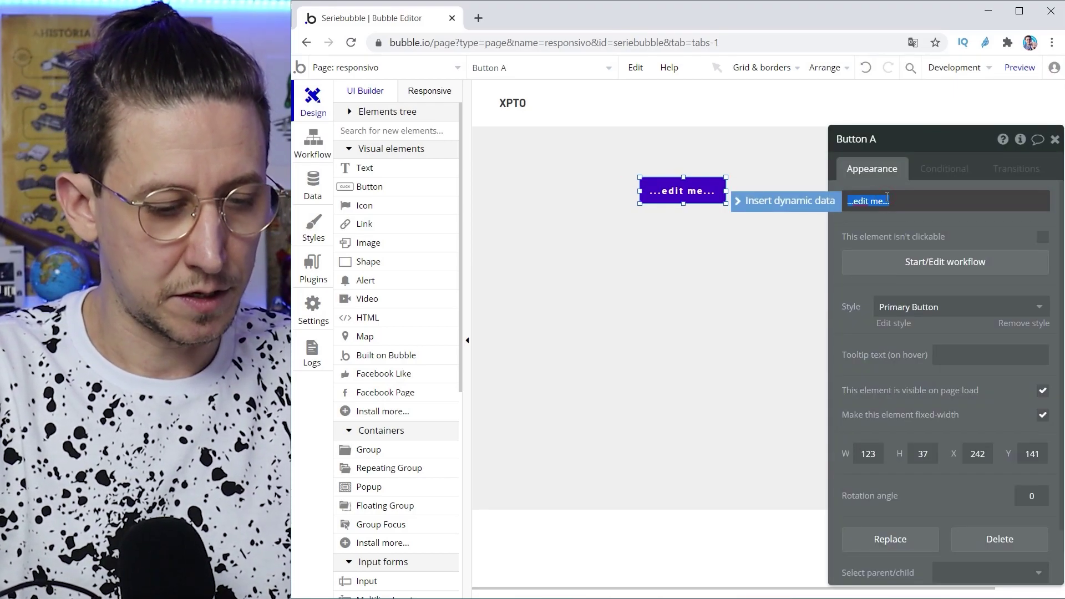
type("Entr")
left_click(729, 267)
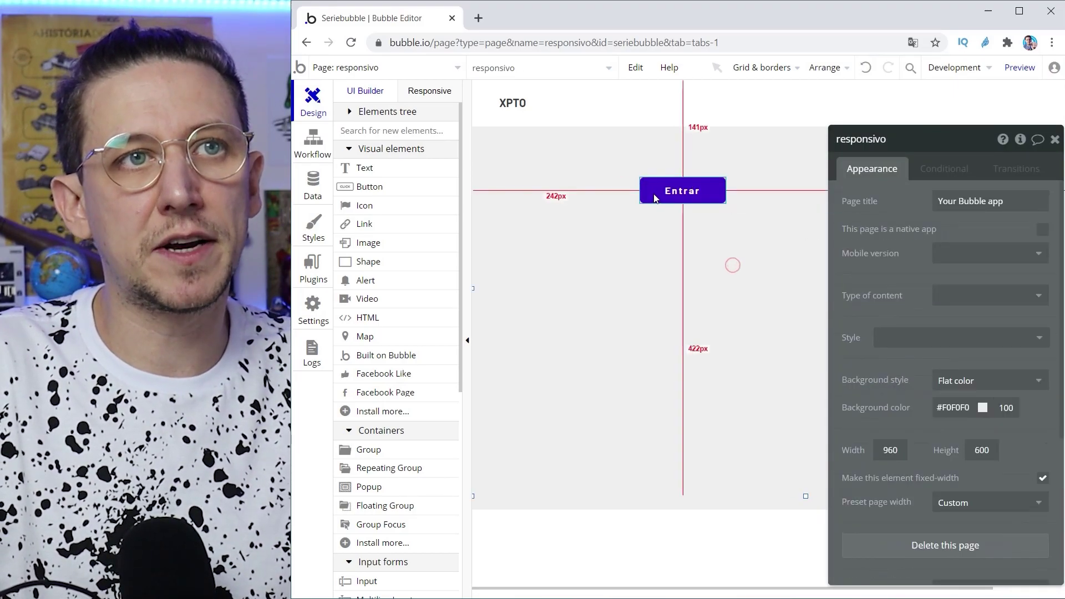
Narrow the Entrar button to about 106 px and place it at the header group's right end, centered vertically.
left_click(682, 190)
left_click_drag(640, 190, 1002, 102)
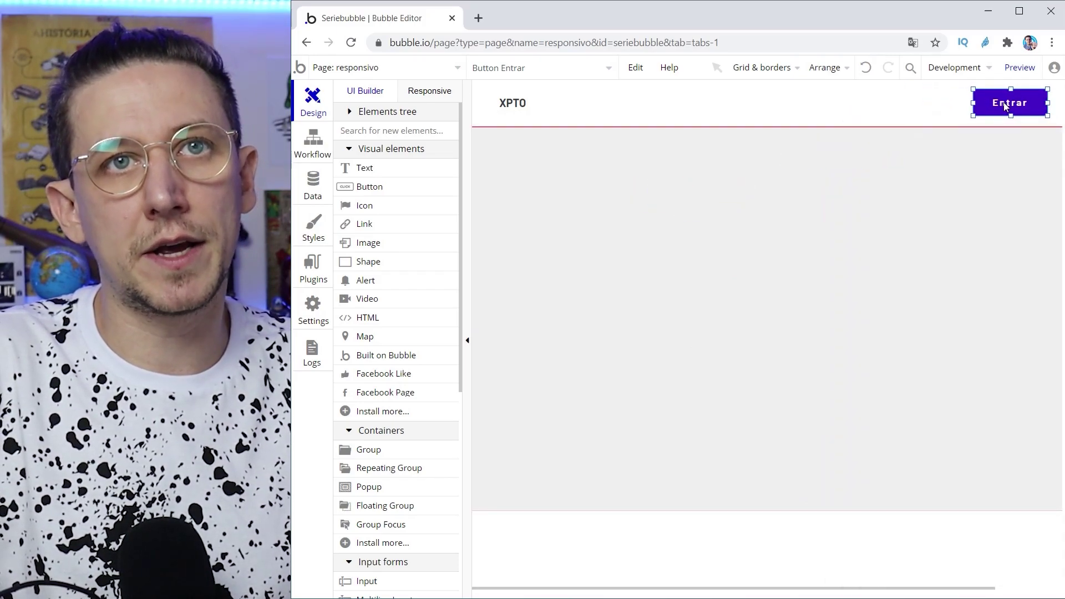
left_click(468, 344)
left_click_drag(904, 105, 968, 104)
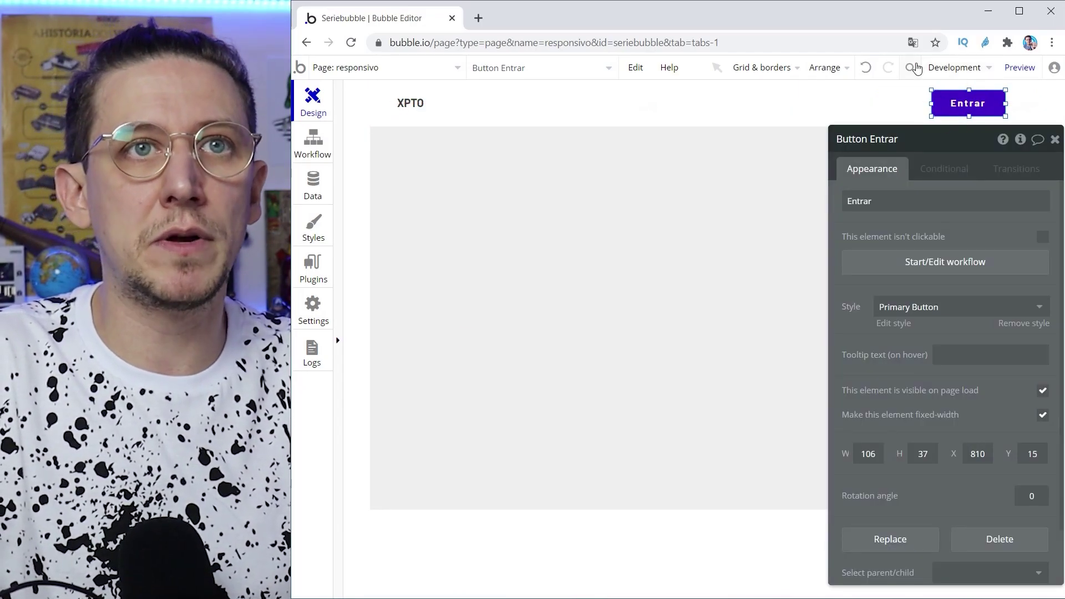
left_click(838, 73)
left_click(781, 144)
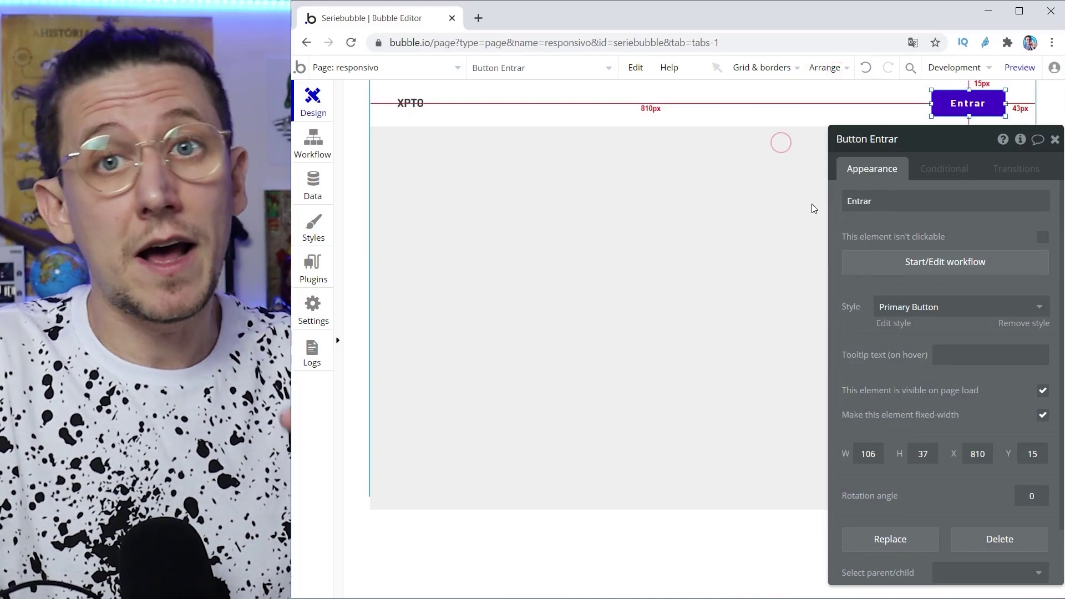
left_click(465, 233)
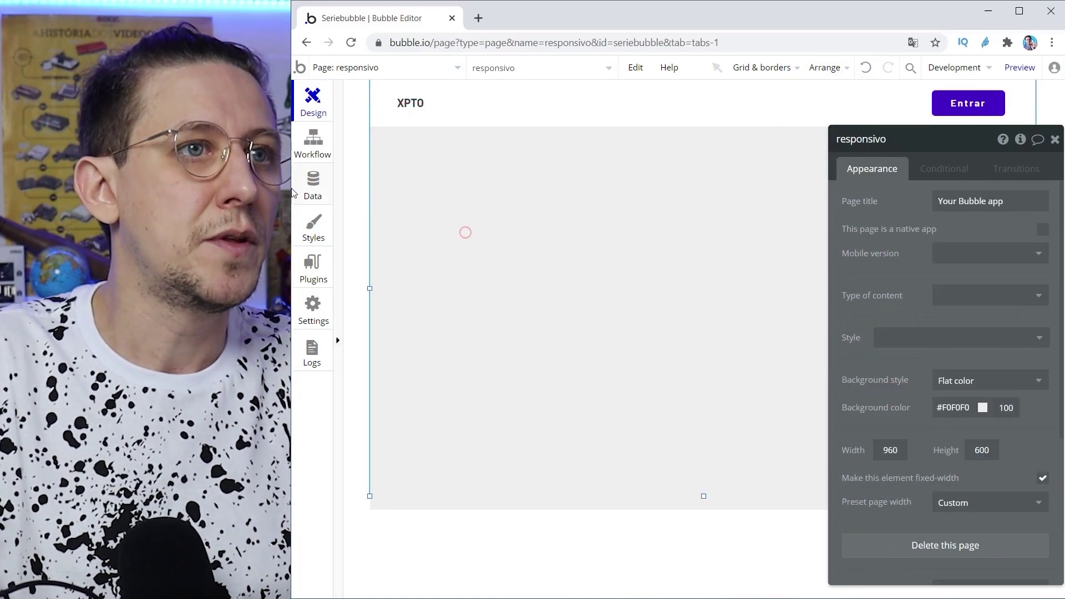
Add a text element reading "Preencha o formulário" below the header, aligned with the XPTO text.
left_click(343, 254)
left_click(364, 168)
left_click(500, 164)
left_click_drag(524, 185, 523, 173)
left_click(865, 200)
type("Preeencha o formulário")
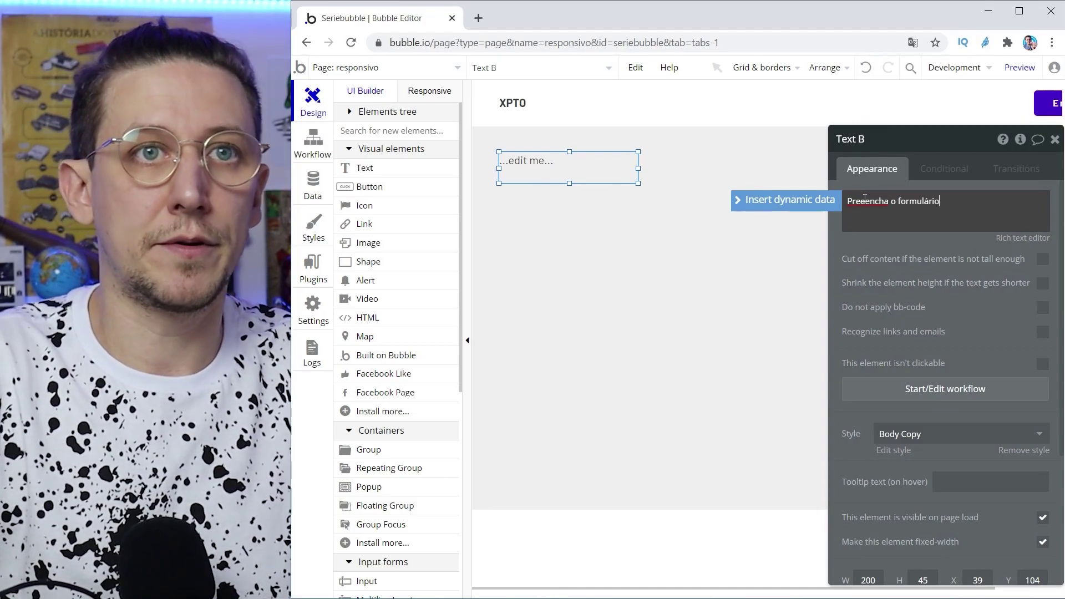
left_click(865, 201)
key("BackSpace")
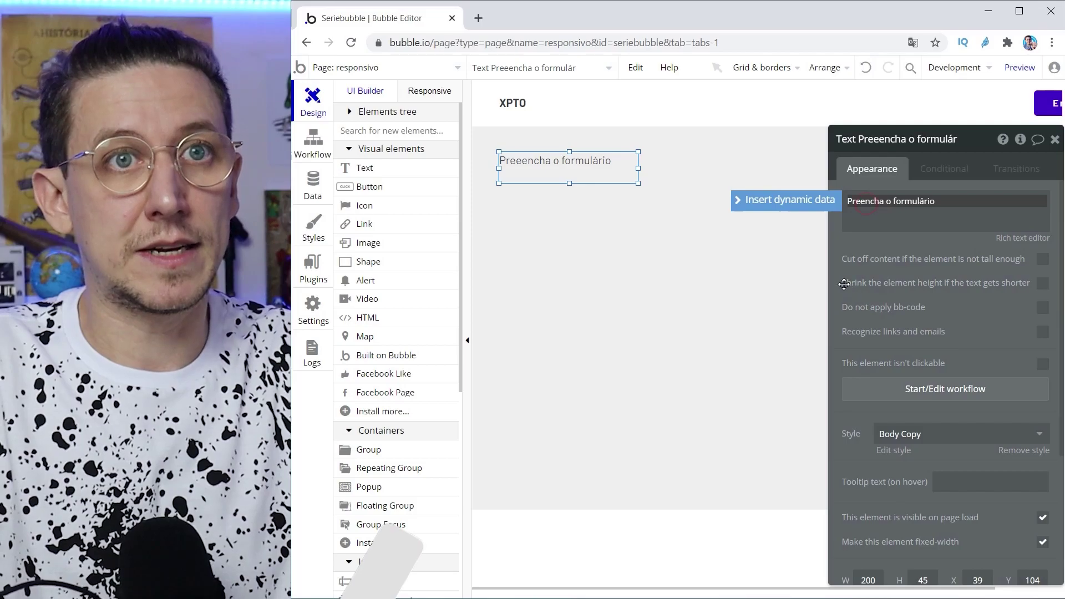
left_click(715, 269)
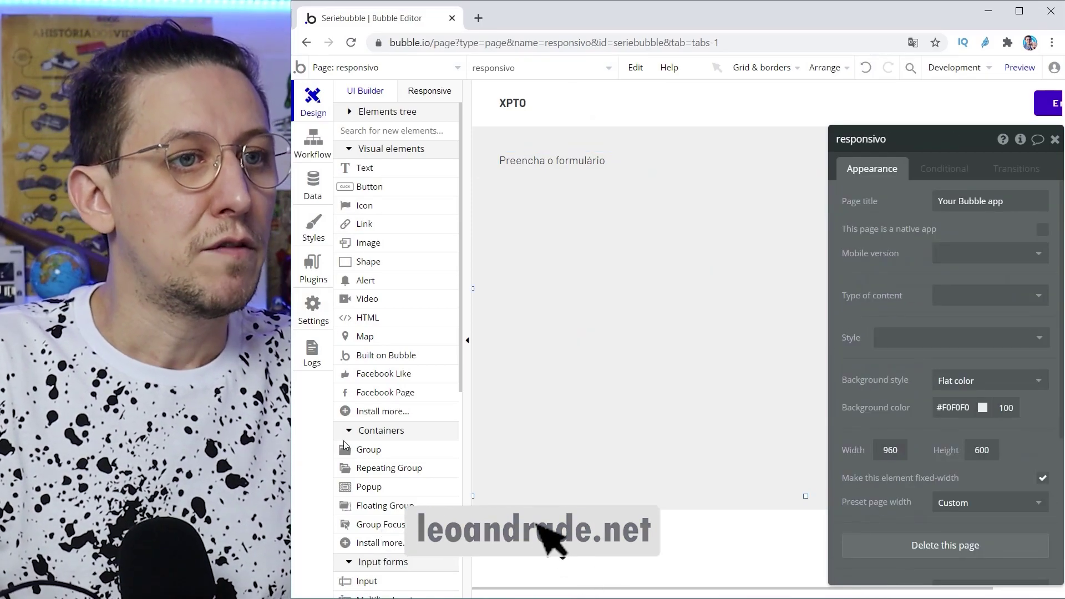
Add a text element reading Nome below the form title and align it with the title's left edge.
left_click(365, 168)
left_click(509, 220)
type("Nome")
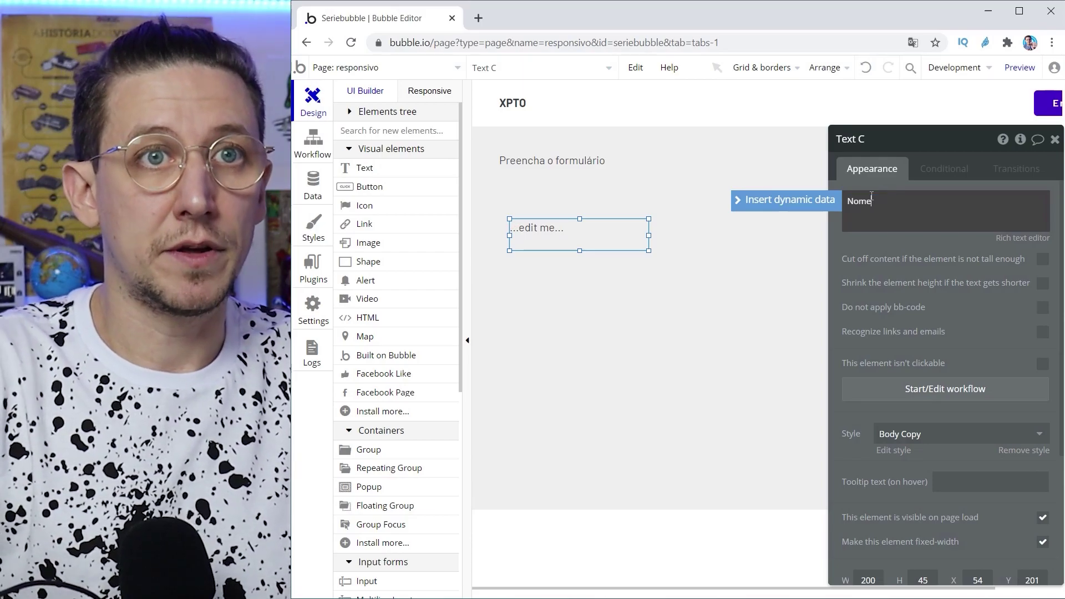
left_click_drag(544, 233, 534, 216)
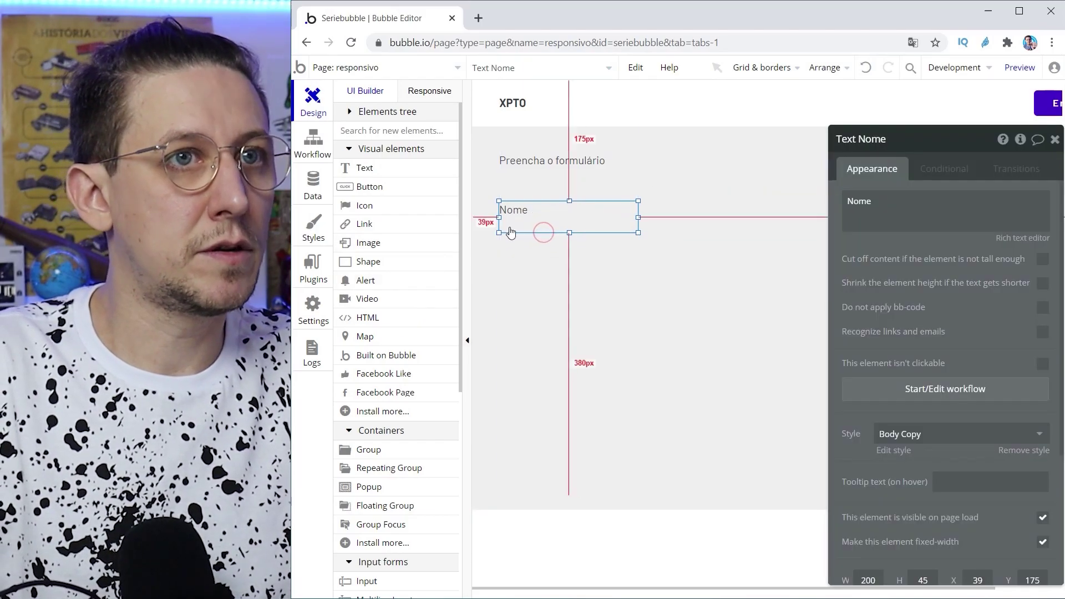
Apply the H2 Heading - Dark style to the "Preencha o formulário" text and widen it to fit one line.
left_click(583, 161)
left_click(941, 435)
scroll(910, 535, "down", 2)
scroll(910, 535, "up", 1)
left_click(912, 534)
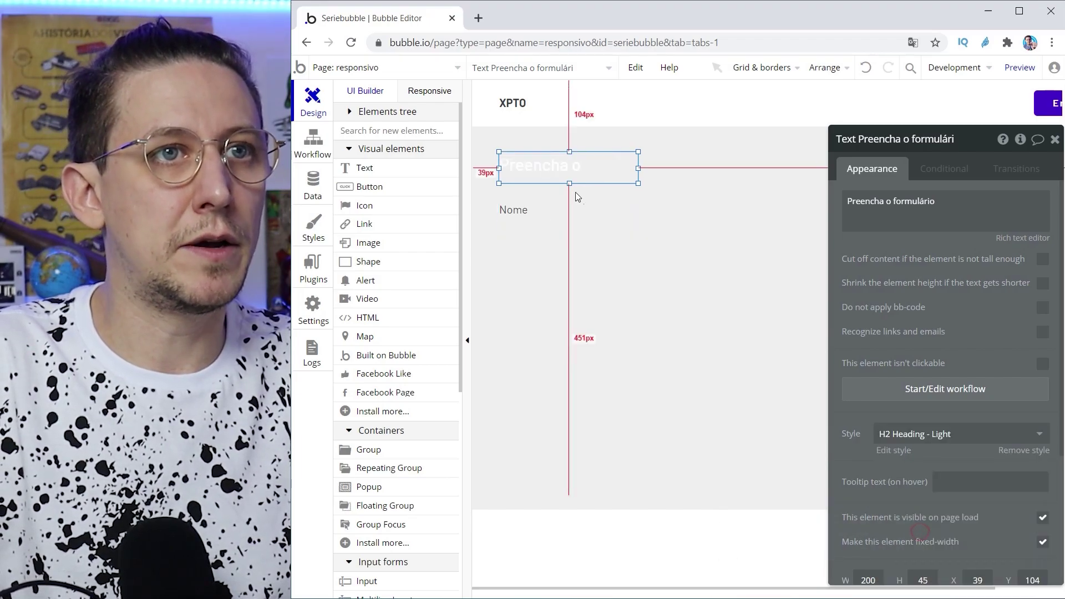
left_click(993, 433)
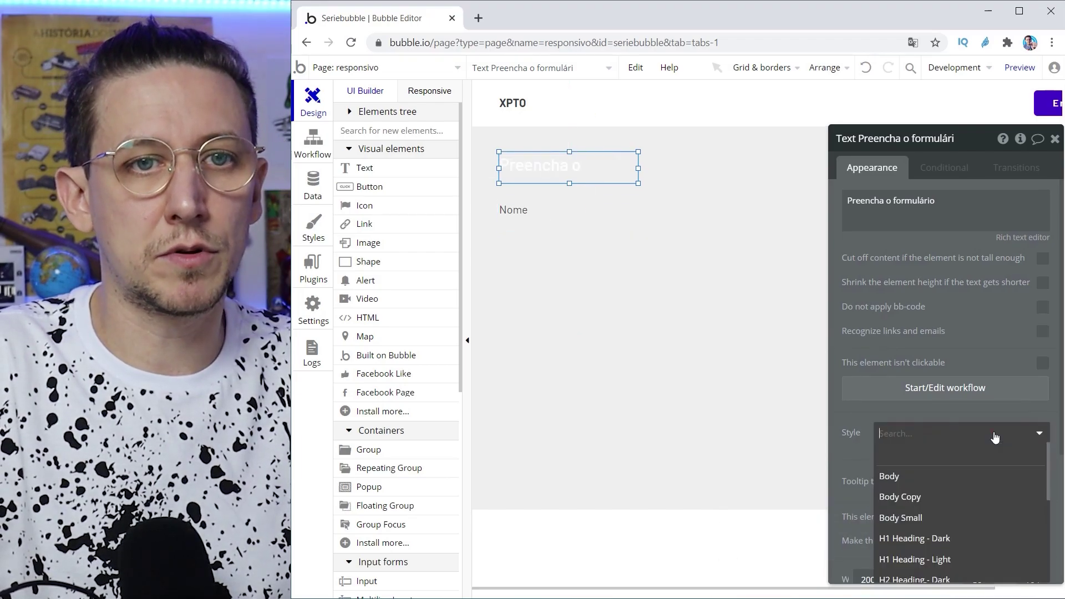
left_click(930, 579)
left_click_drag(638, 154, 772, 156)
Shorten the Nome label to about 27 px high and add an input about 303 px wide directly beneath it.
left_click(518, 219)
left_click_drag(569, 233, 546, 218)
scroll(373, 463, "down", 4)
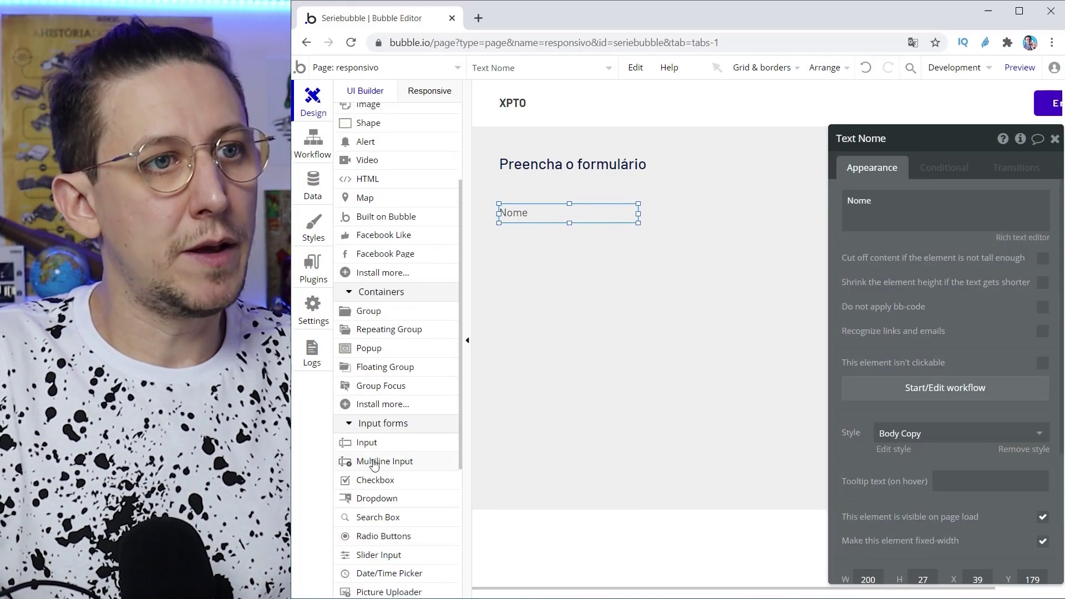
left_click(359, 443)
left_click(502, 246)
left_click_drag(544, 257, 530, 238)
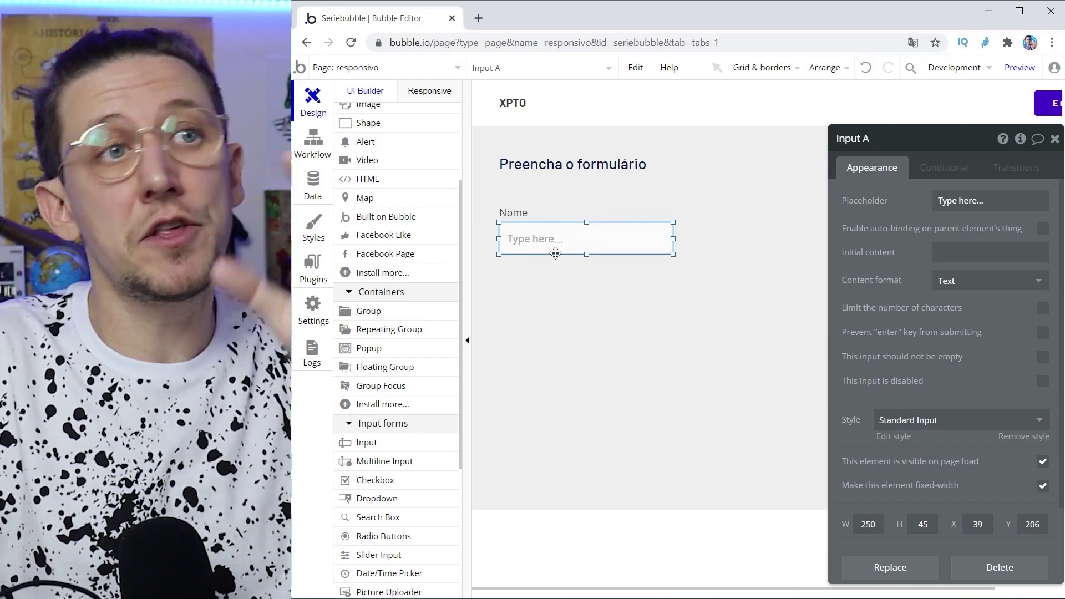
left_click_drag(671, 240, 710, 238)
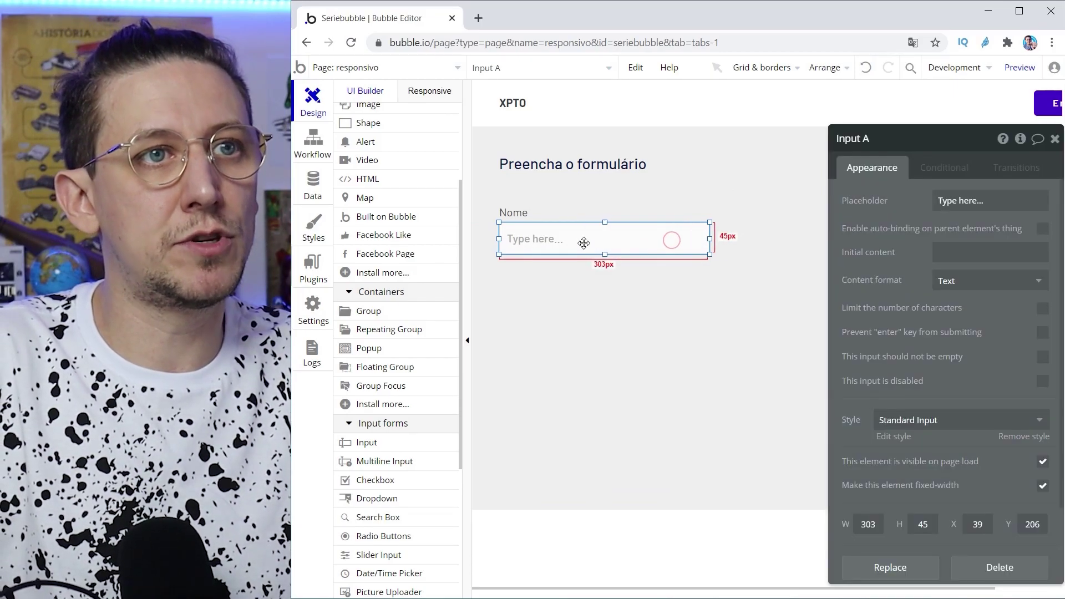
Set the placeholder of the input under Nome to "Seu nome aqui..".
left_click(954, 202)
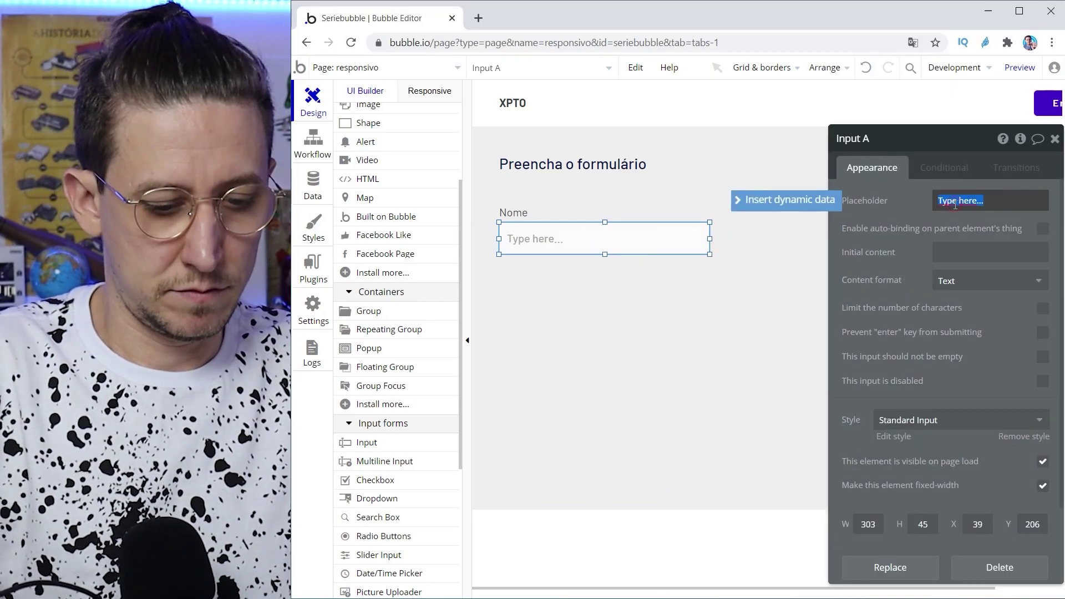
type("P")
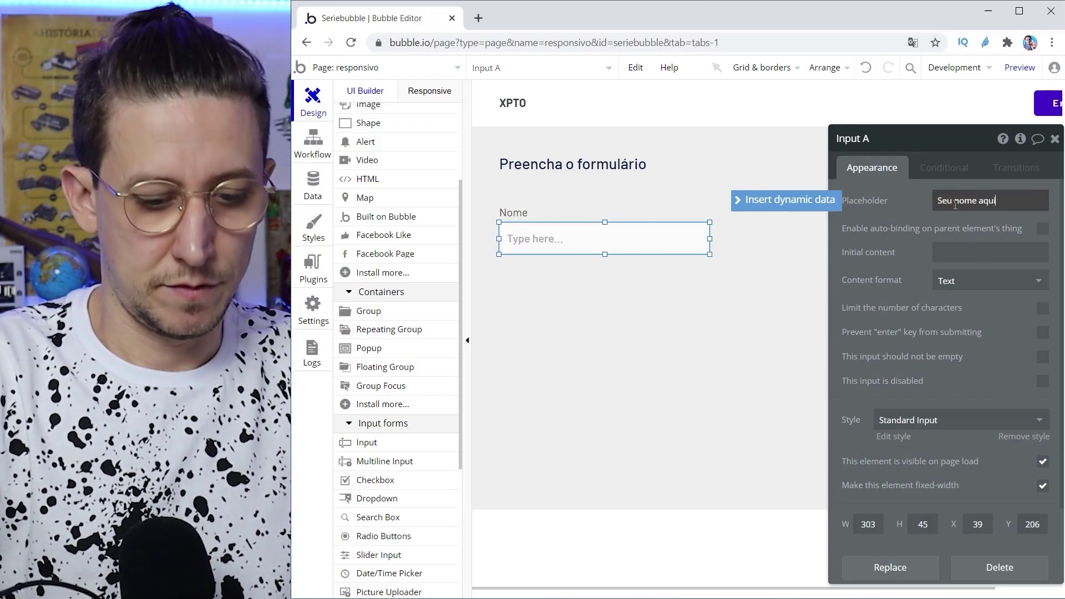
left_click(565, 294)
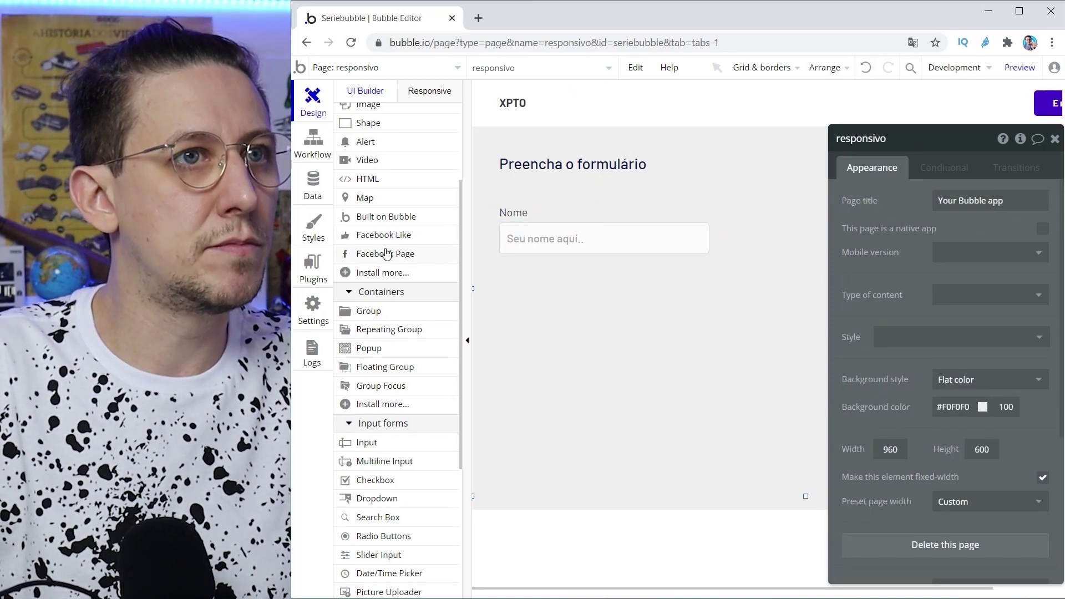
Add a button labelled Gravar on the page, below and to the side of the name input.
scroll(383, 211, "up", 3)
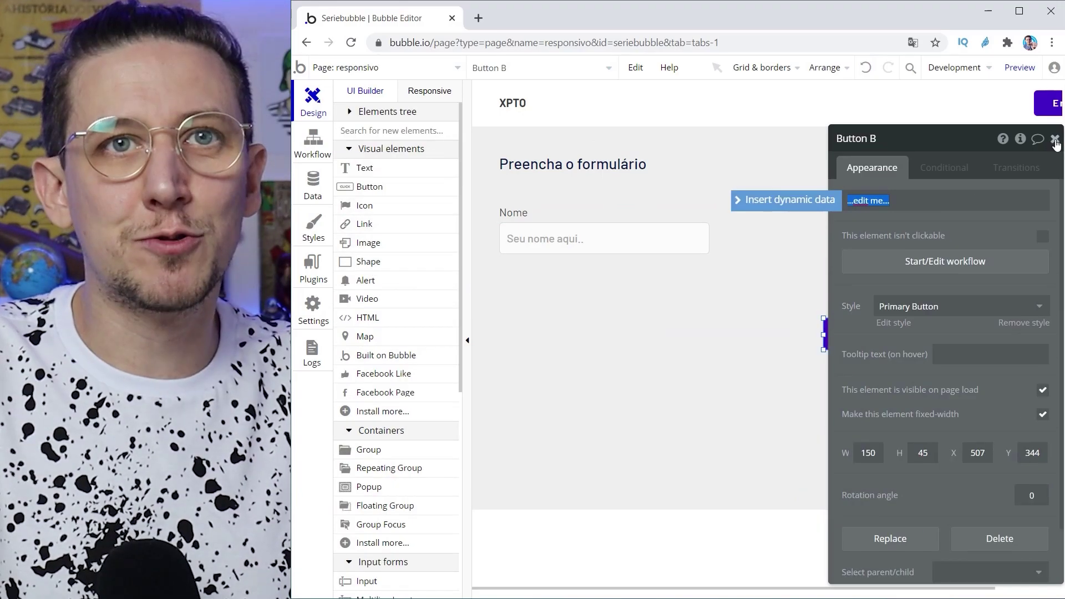
left_click(878, 201)
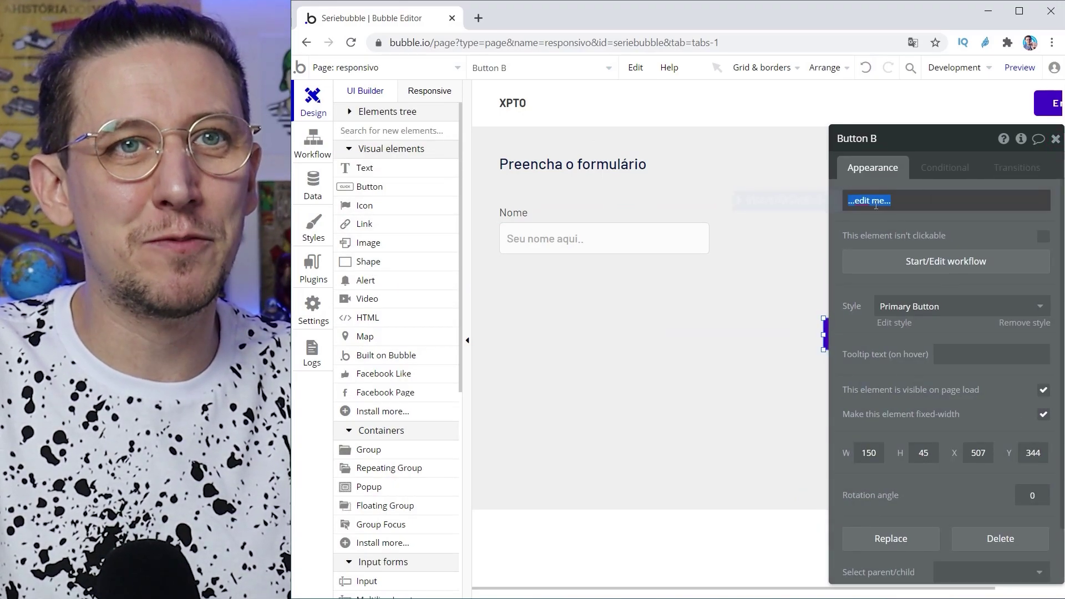
type("Gre")
type("var")
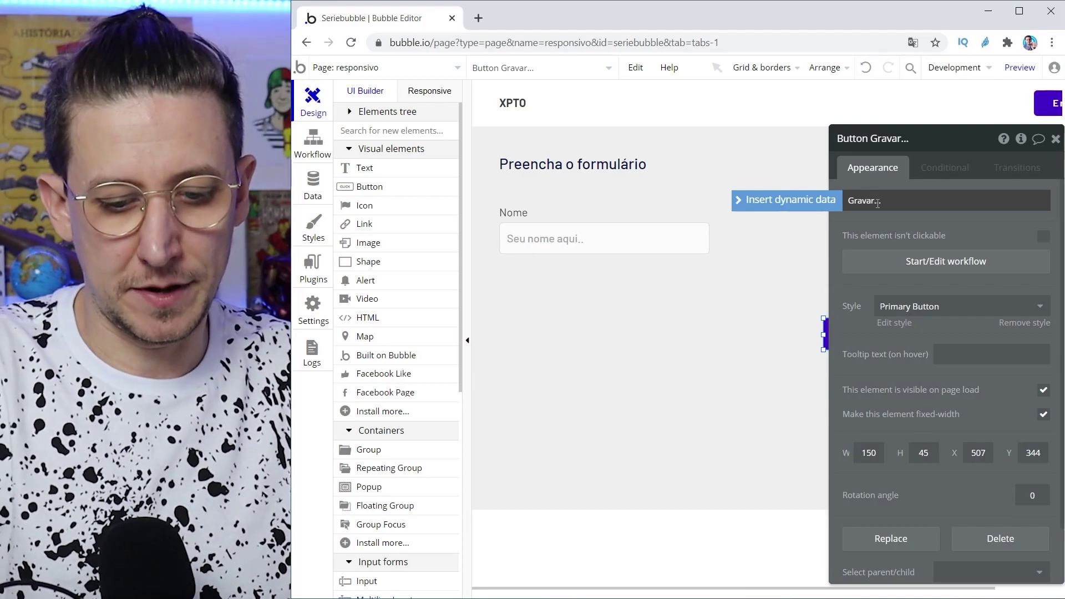
left_click(711, 342)
left_click(1055, 139)
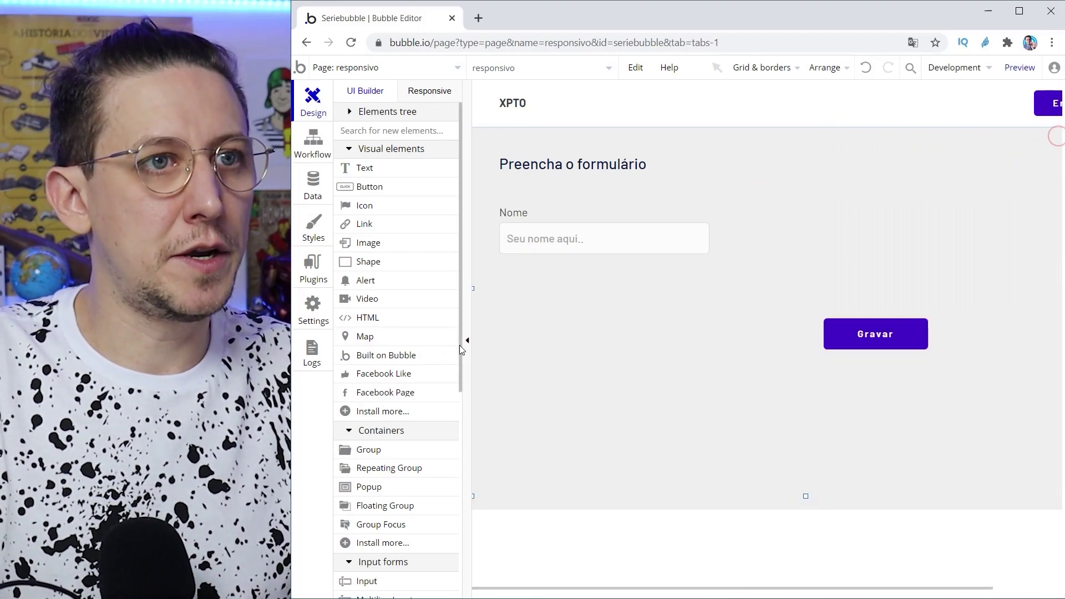
Move the Gravar button so its right edge lines up with the Entrar button, below the level of the name input.
left_click(468, 340)
left_click(792, 341)
left_click_drag(792, 341, 936, 315)
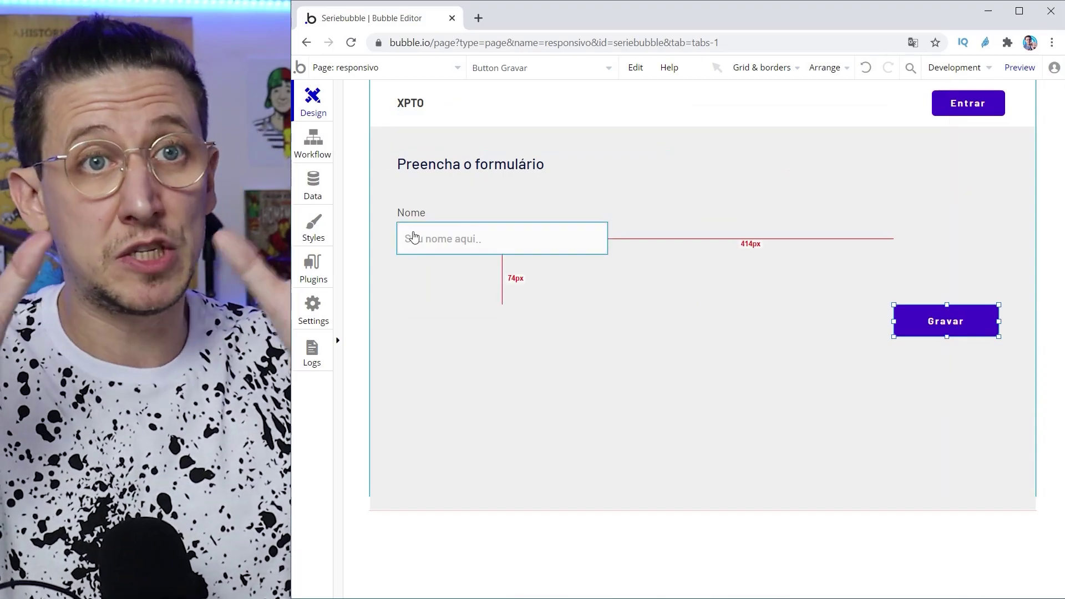
left_click_drag(952, 321, 985, 321)
left_click(402, 215)
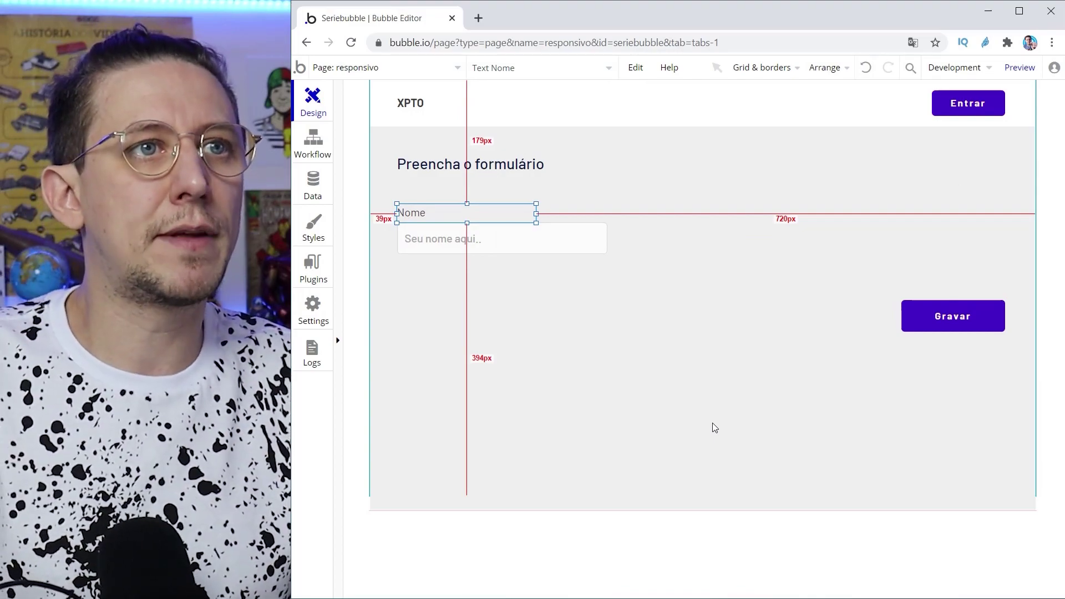
left_click(687, 416)
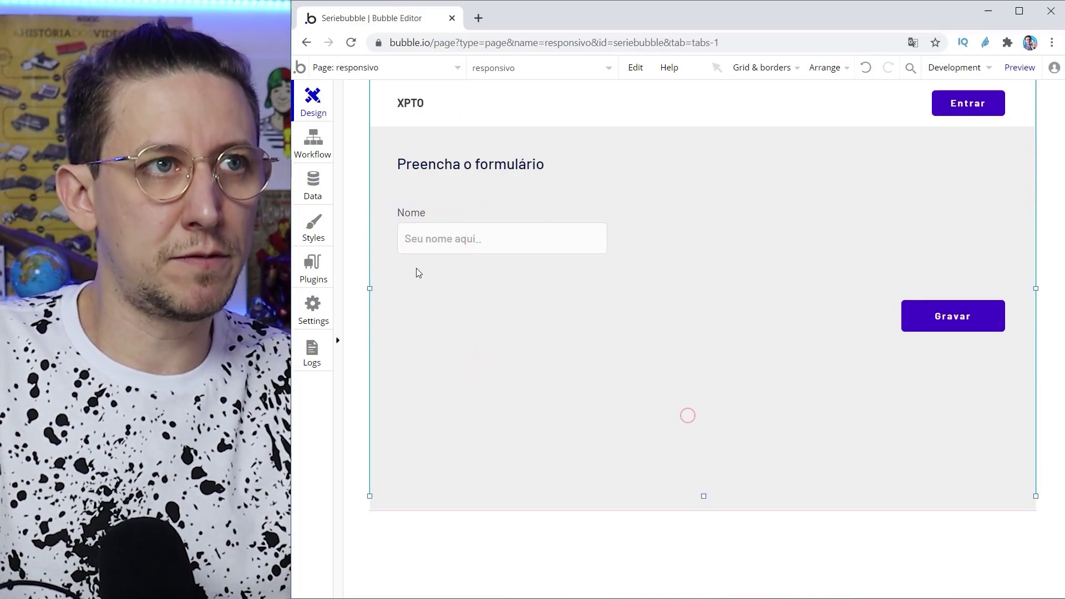
Preview the page and reload it without the debug_mode=true parameter in its address.
left_click(1029, 67)
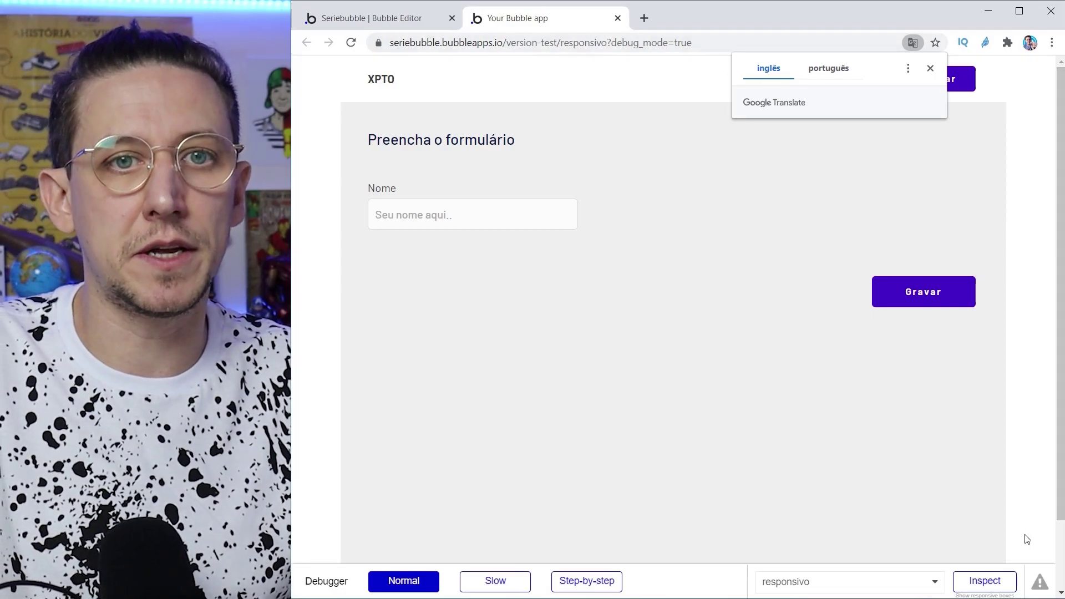
left_click(627, 44)
left_click(634, 44)
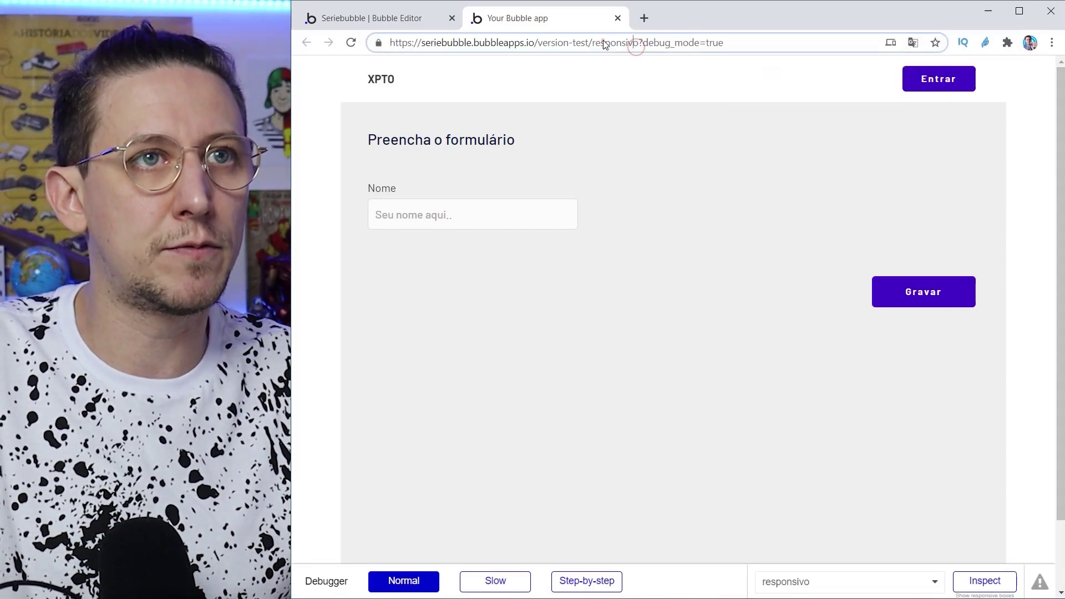
left_click_drag(639, 41, 785, 37)
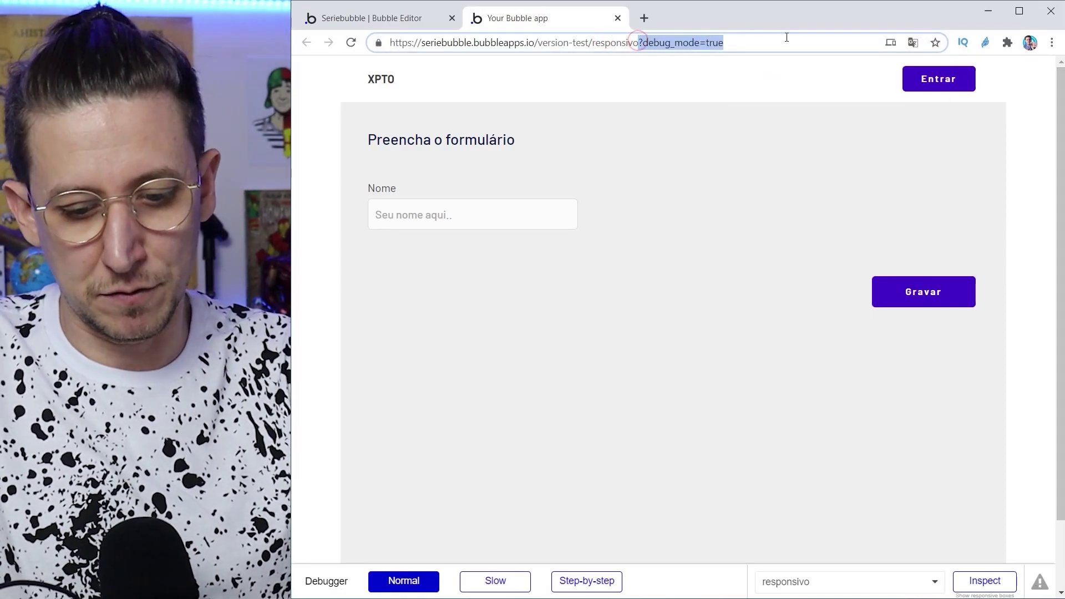
key("BackSpace")
key("Return")
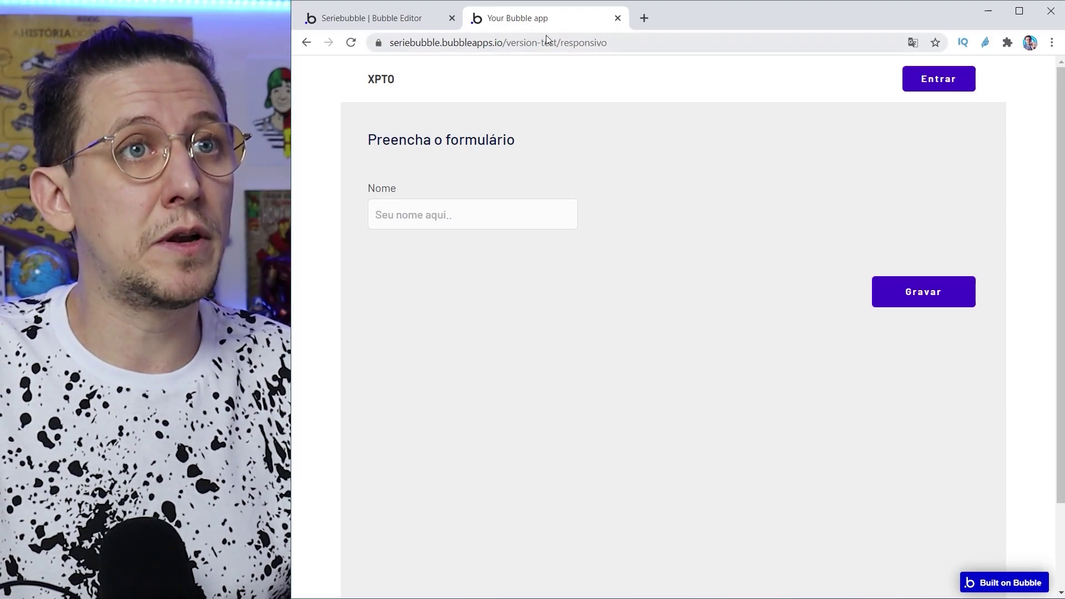
Open the browser's developer tools on the previewed page, shrink their pane and turn on device emulation.
left_click(540, 21)
left_click(649, 200)
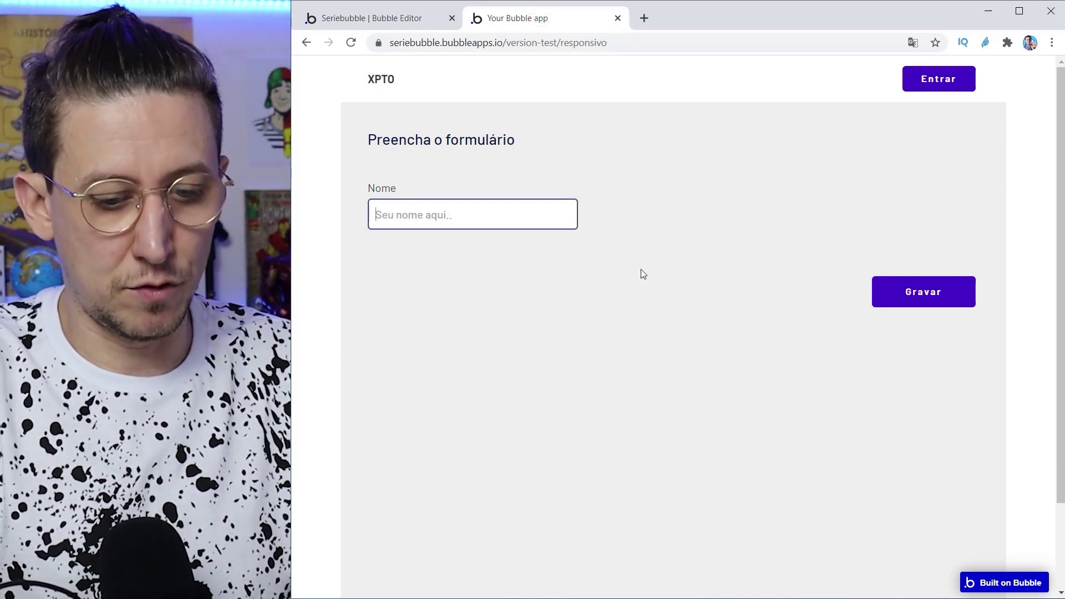
key("F12")
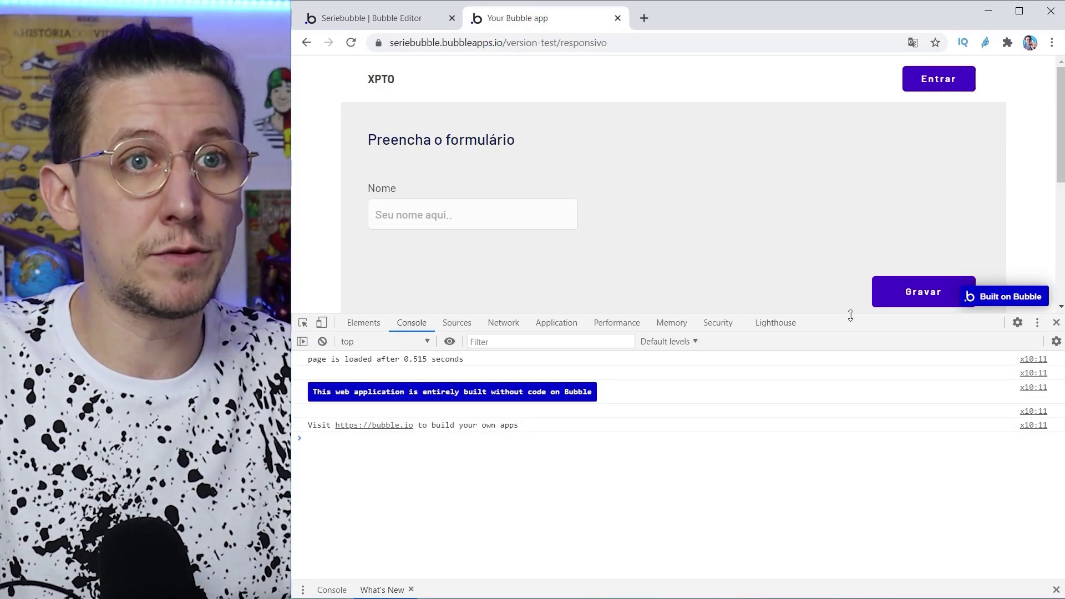
left_click_drag(848, 314, 848, 417)
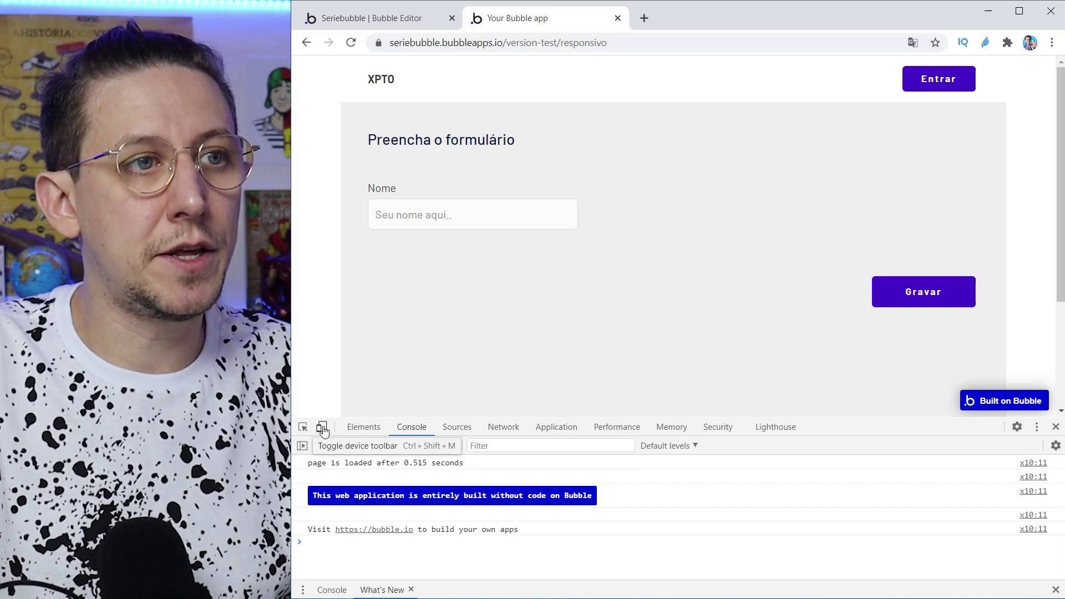
left_click(329, 427)
Check how the page renders on the Moto G4, iPhone 5/SE and iPad presets.
left_click(615, 65)
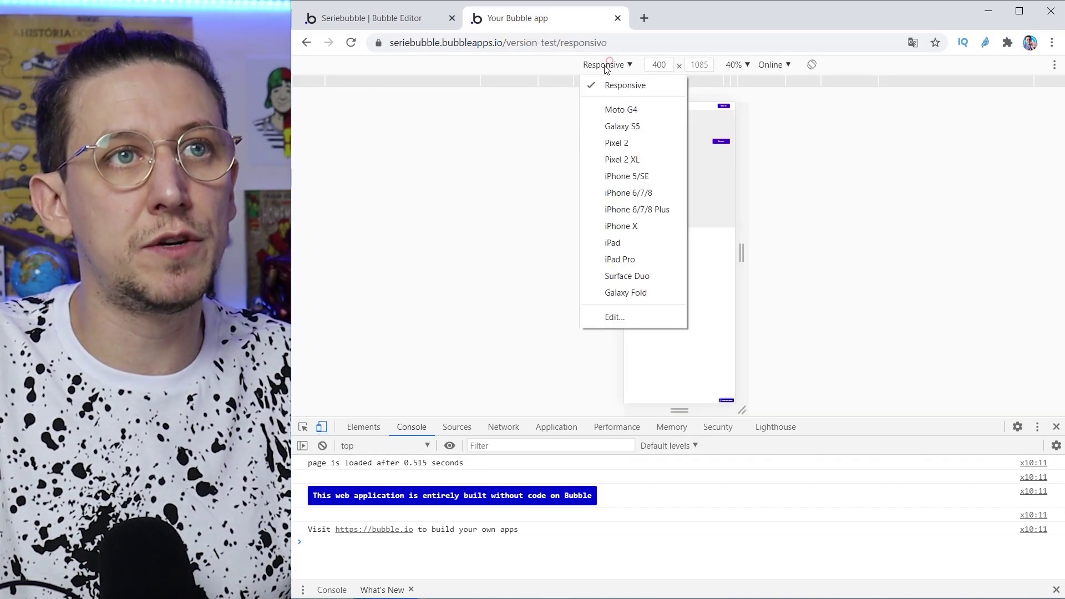
left_click(624, 107)
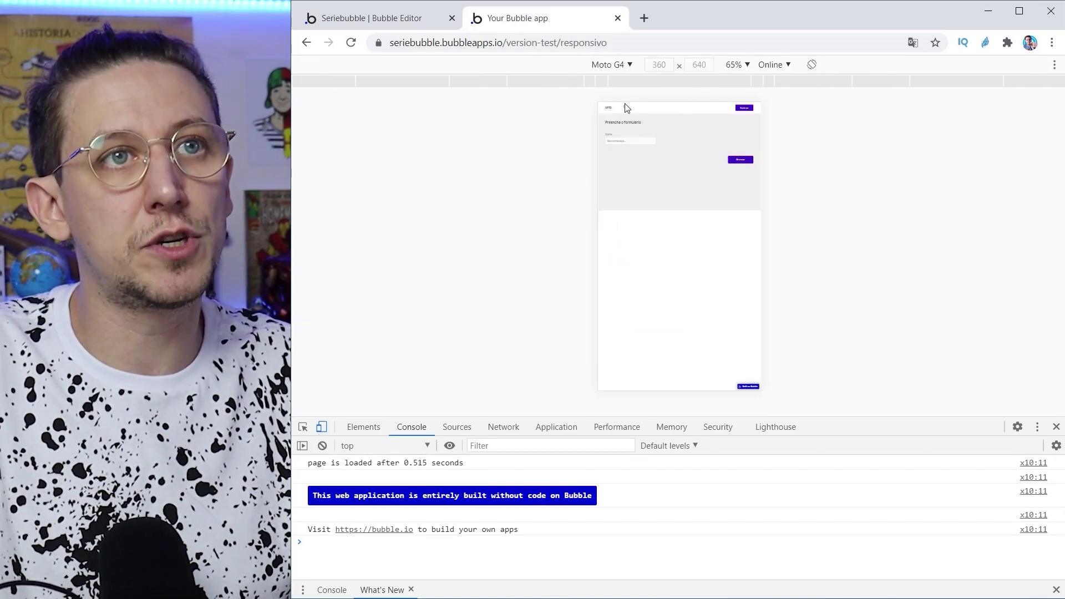
left_click(609, 65)
left_click(622, 170)
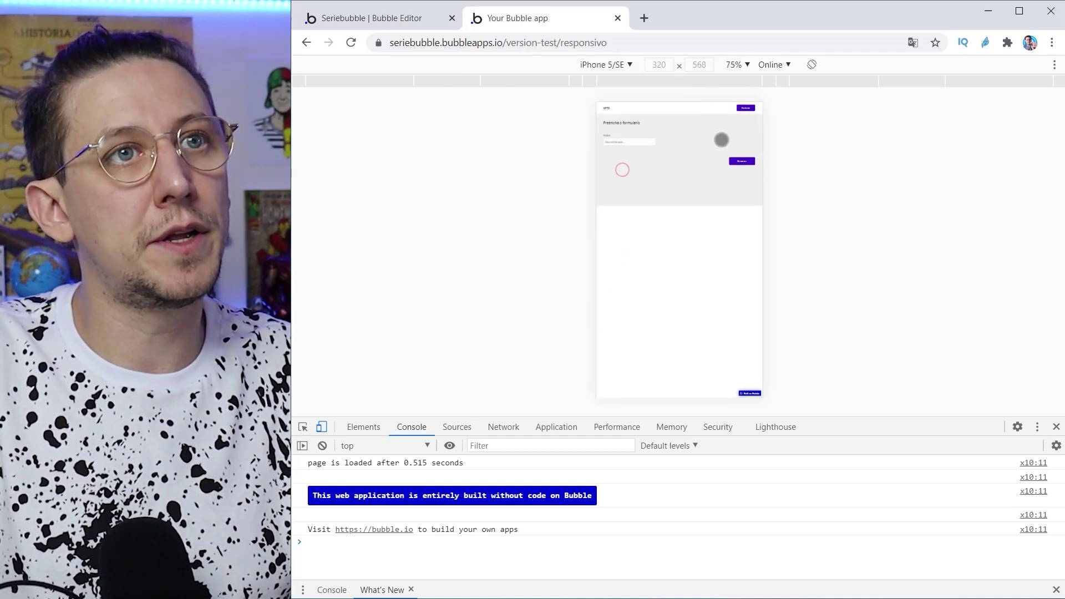
left_click(612, 65)
left_click(612, 241)
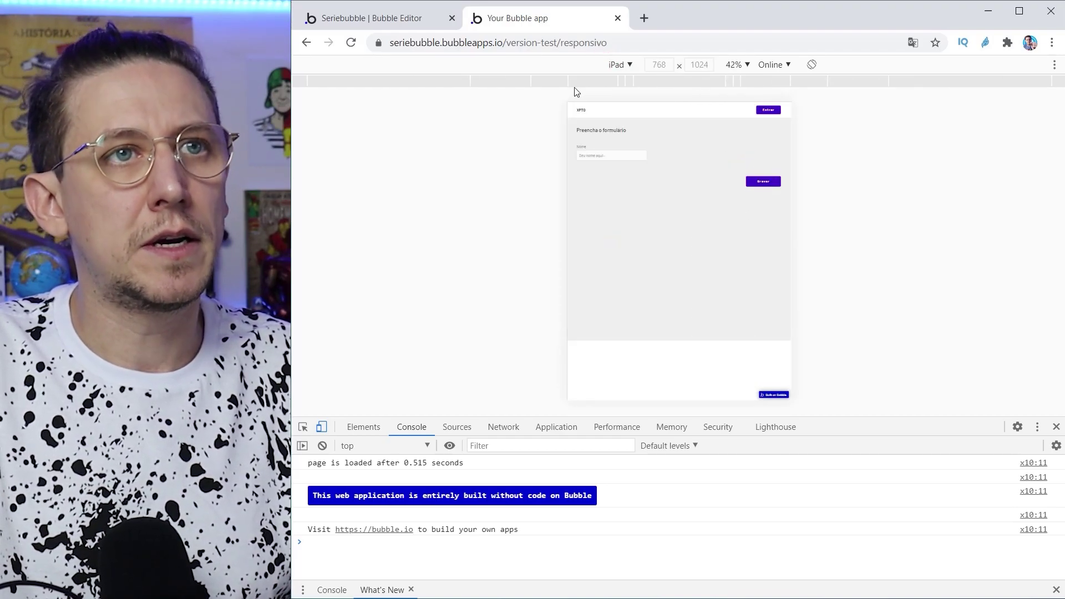
Switch the emulation to Responsive, resize the viewport to about 529 × 407, and close the developer tools.
left_click(613, 65)
left_click(654, 83)
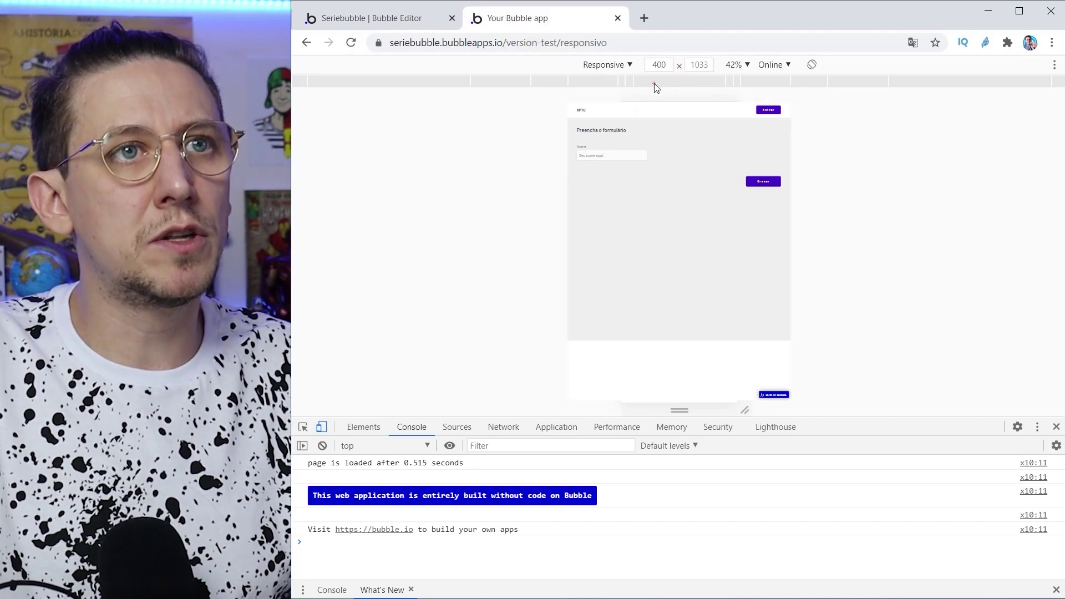
left_click_drag(744, 252, 708, 262)
left_click_drag(680, 410, 763, 227)
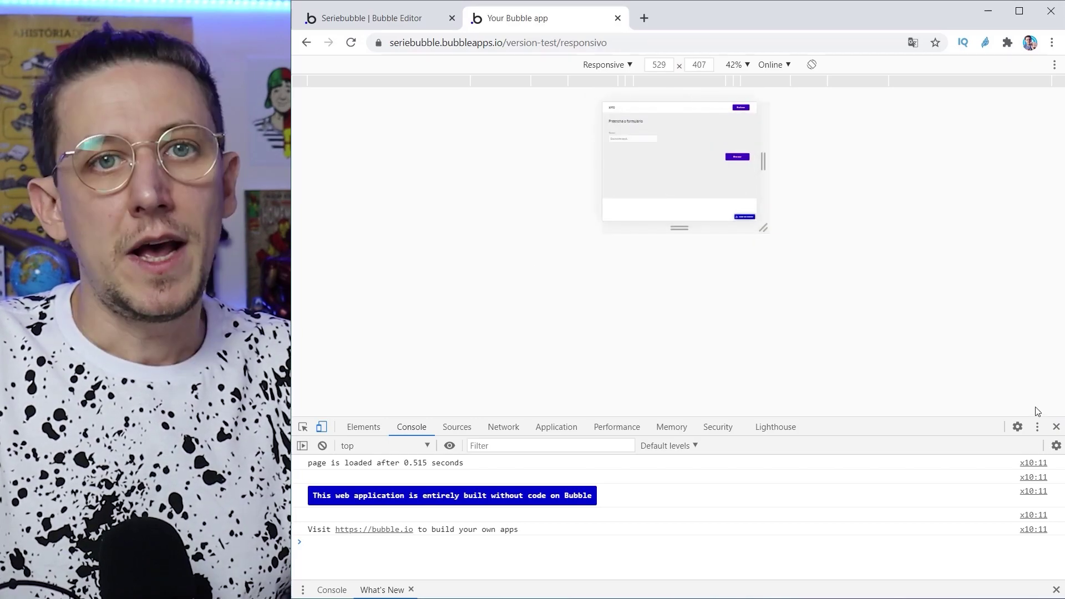
left_click(1056, 427)
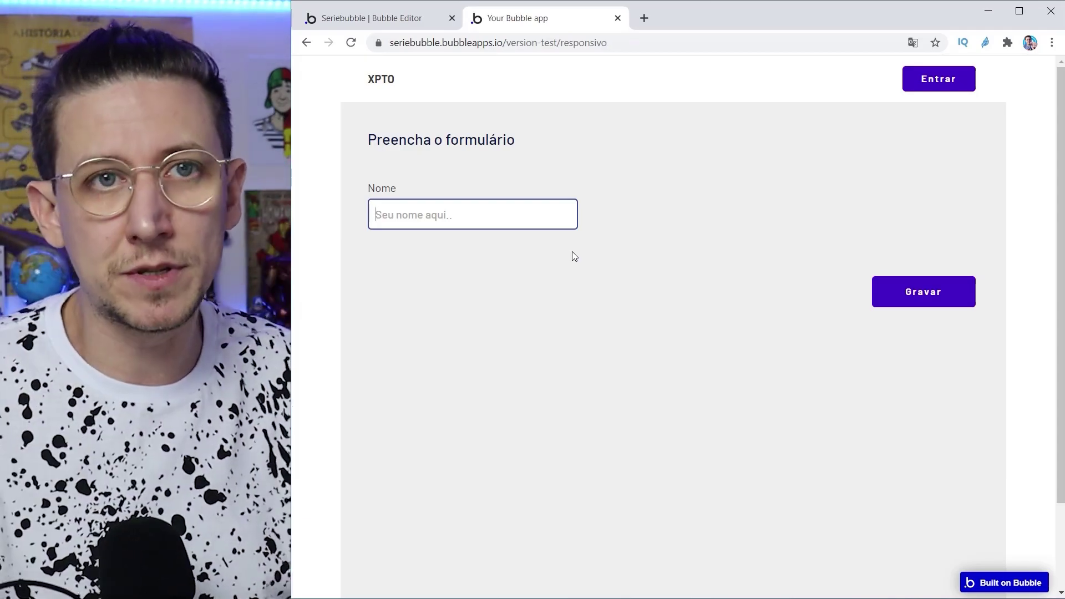
Return to the Bubble editor and open the page's responsive view.
left_click(359, 18)
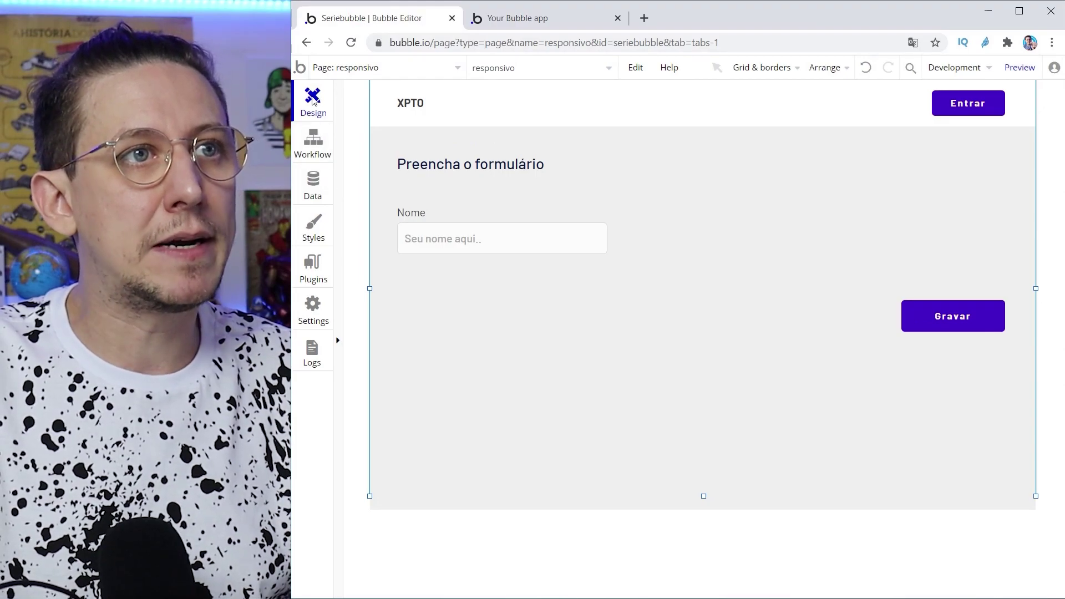
left_click(339, 134)
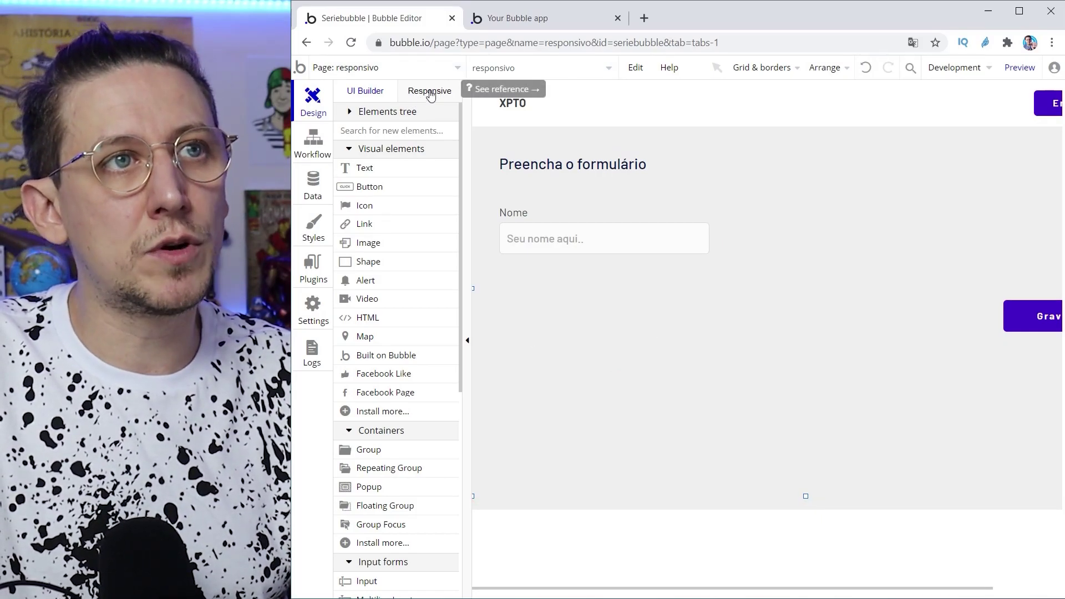
left_click(430, 93)
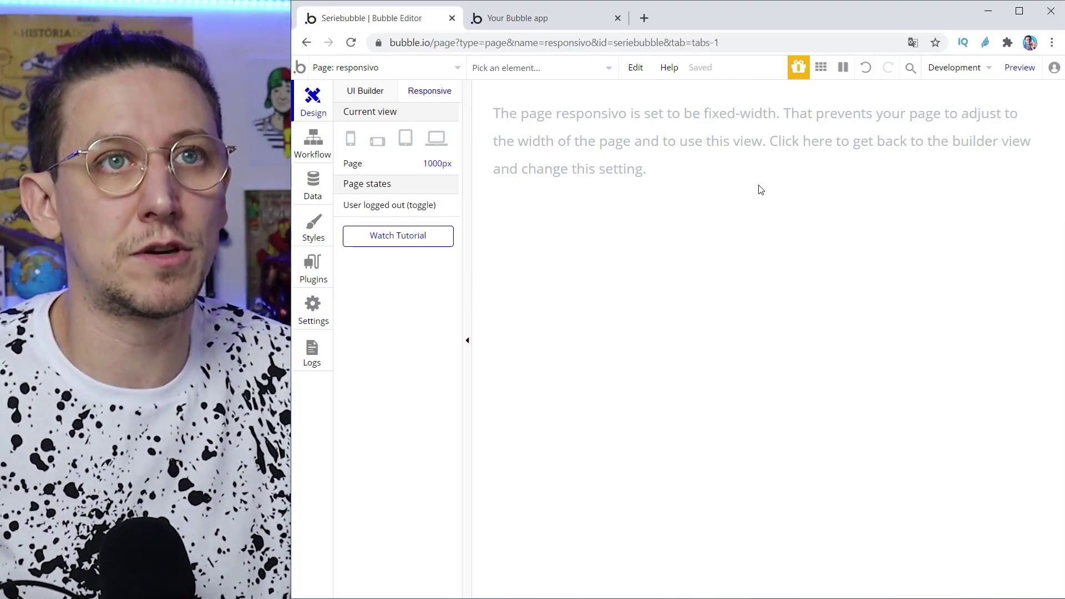
Turn off the fixed-width setting in the responsivo page's properties and check the page in the preview.
left_click(367, 94)
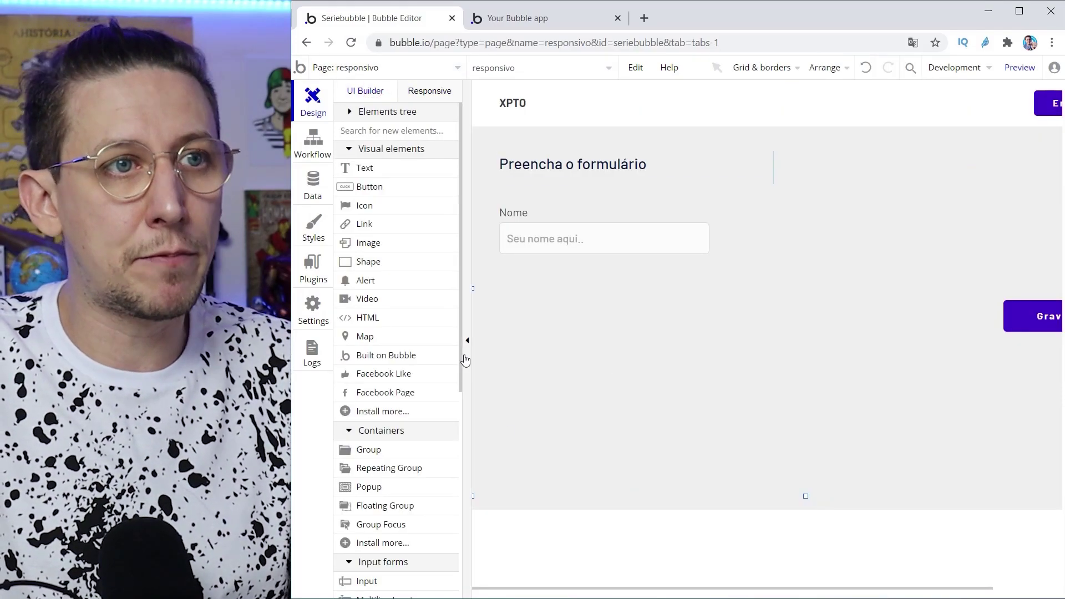
double_click(557, 348)
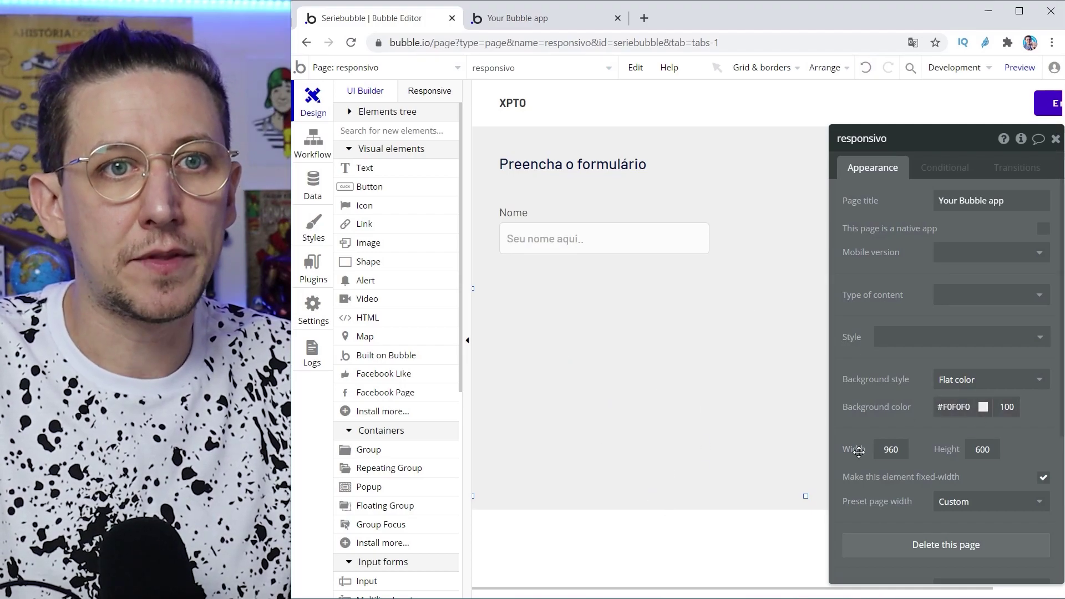
left_click_drag(947, 137, 912, 70)
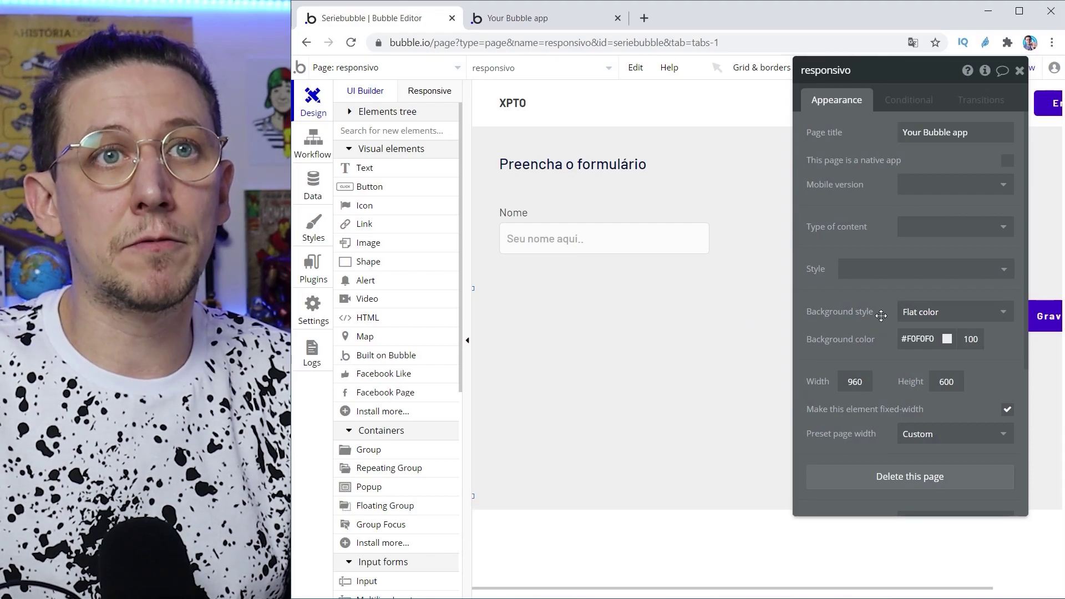
left_click(1007, 410)
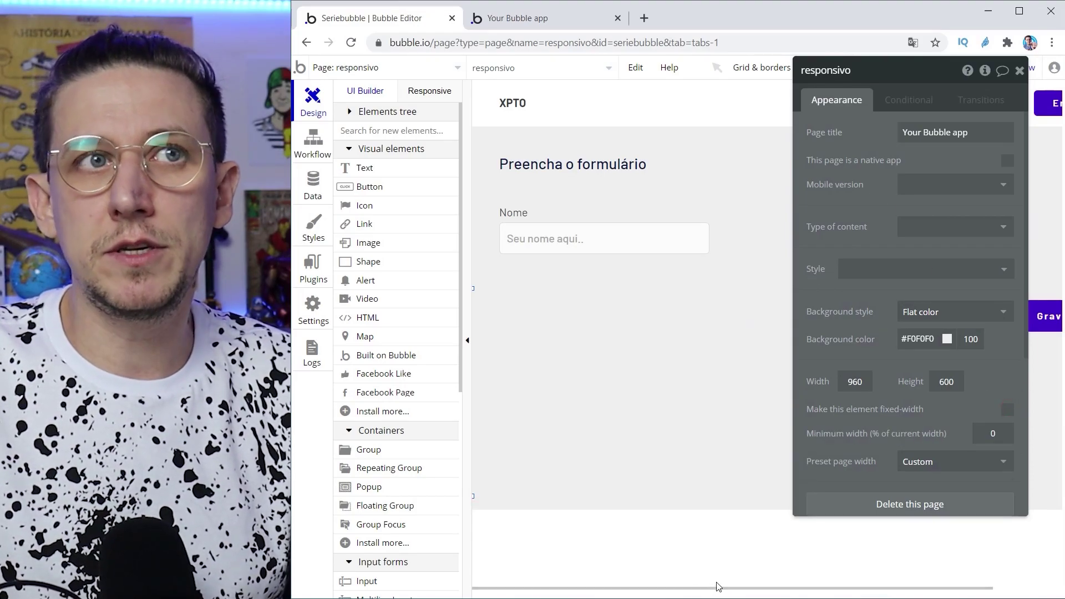
left_click(522, 21)
left_click(577, 73)
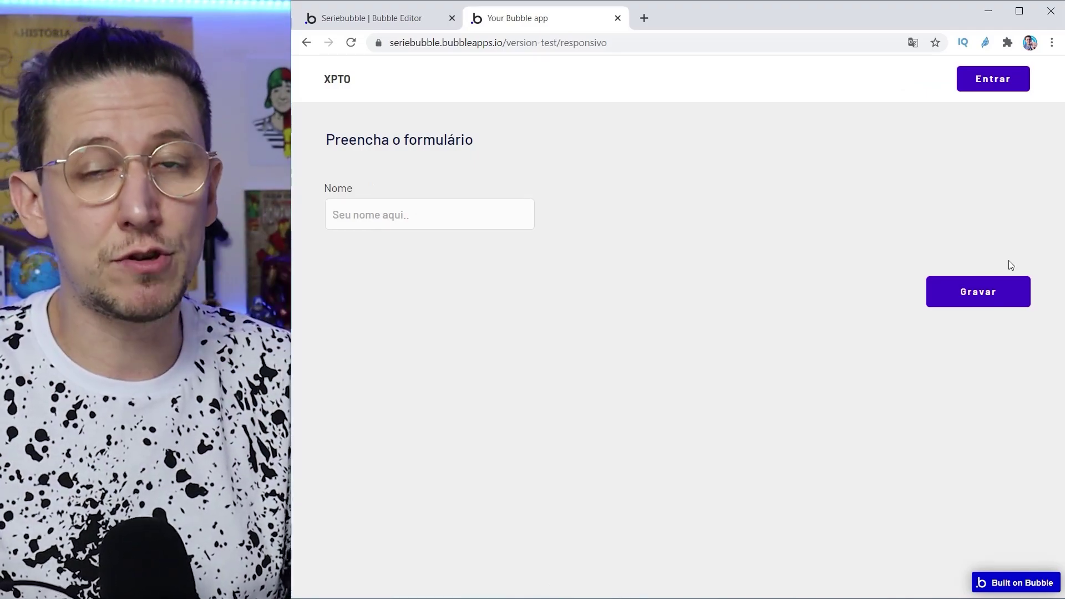
Return to the Bubble editor and show the page in the responsive view at the 375px mobile width.
left_click(385, 22)
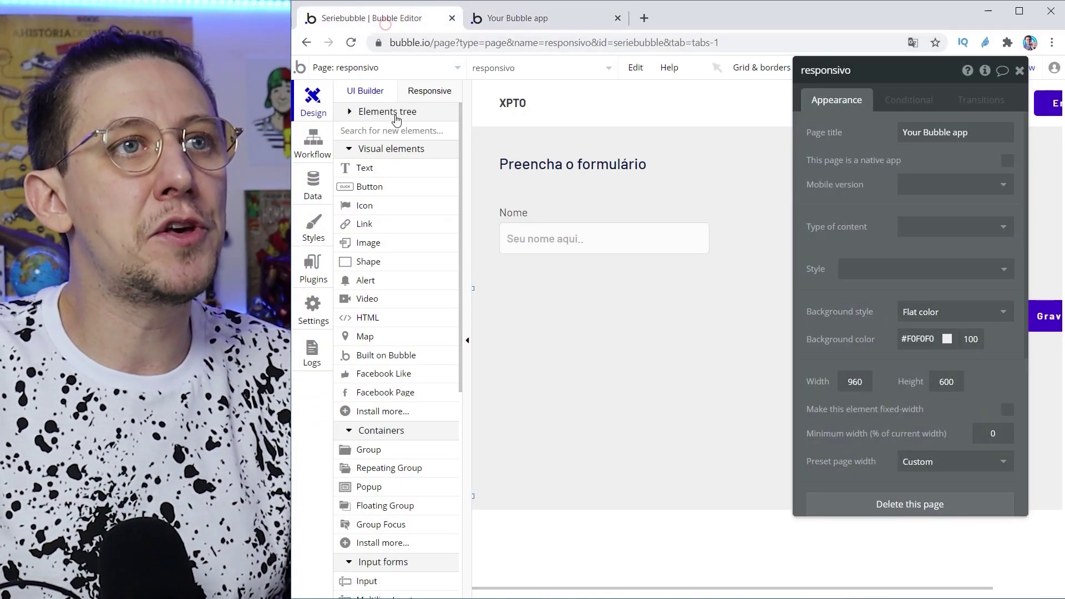
left_click(424, 94)
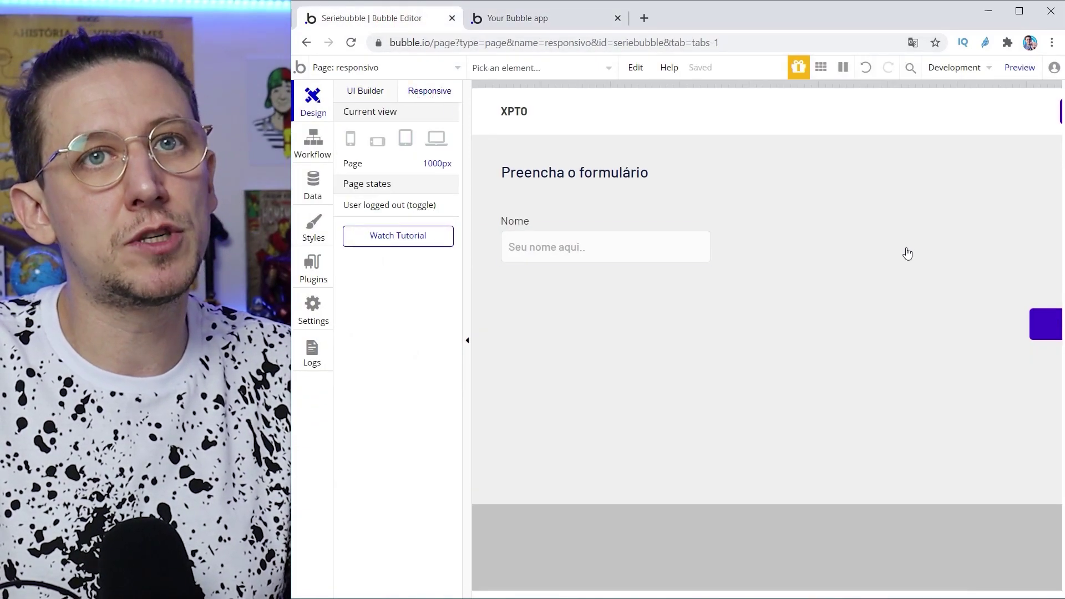
left_click(351, 142)
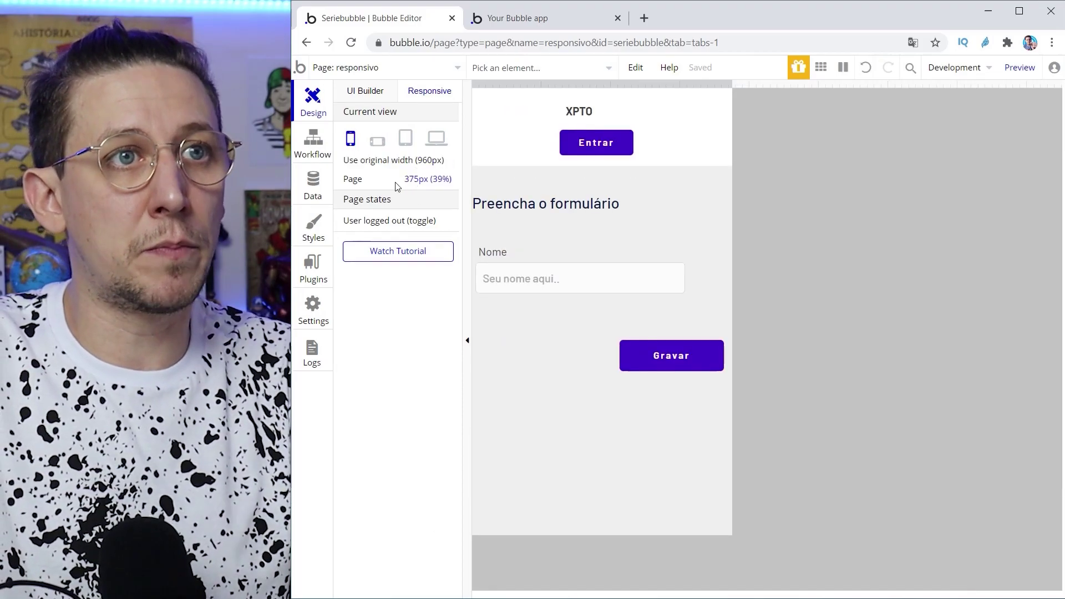
Examine the page layout at the 667px, 768px and 1200px widths, collapsing the side panel to see the full desktop page.
left_click(380, 145)
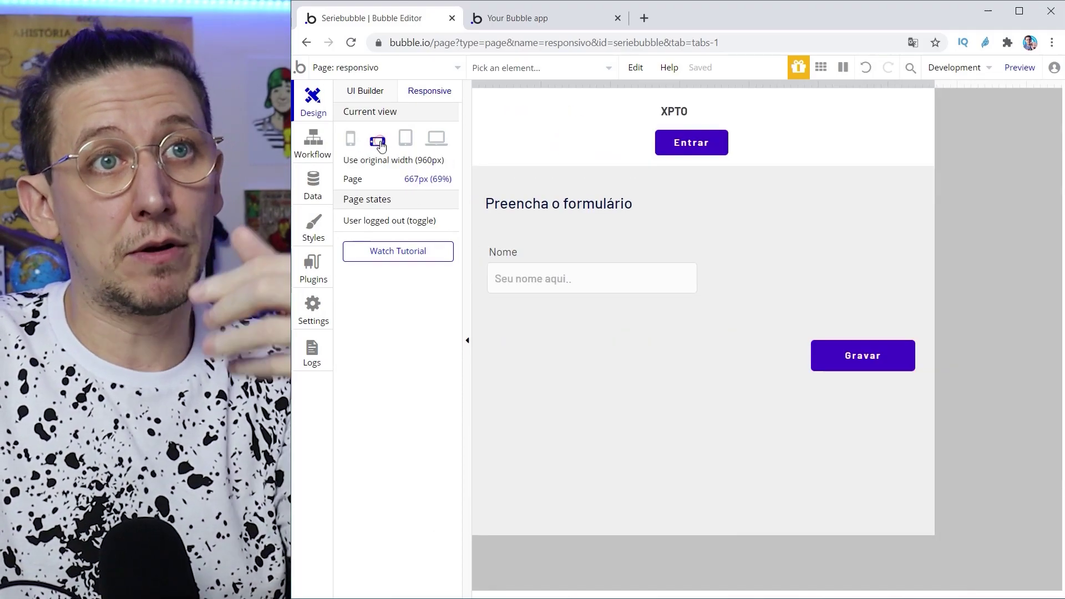
left_click(405, 143)
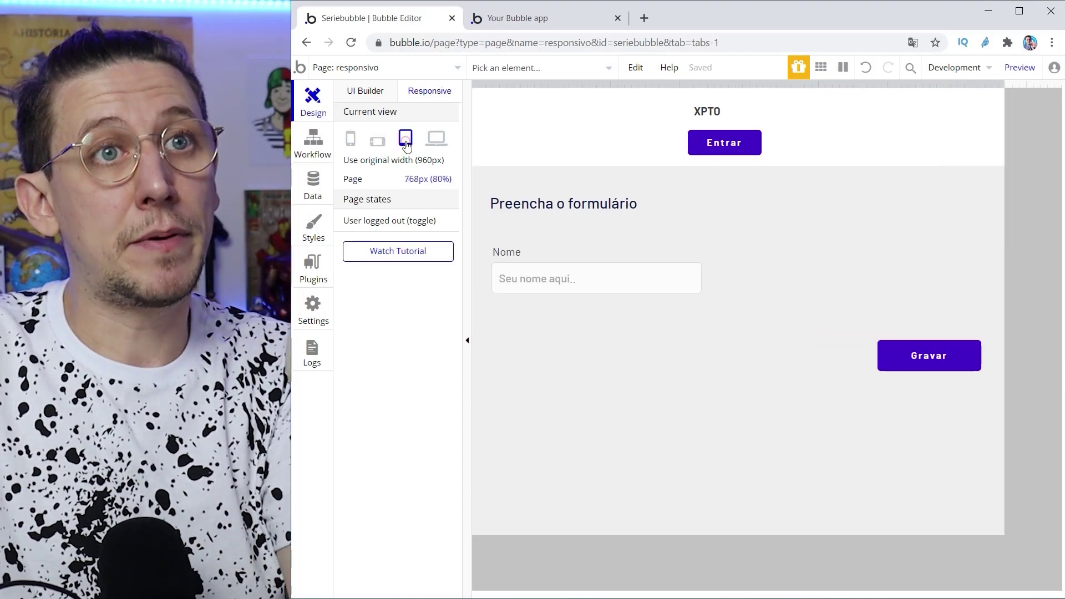
left_click(436, 139)
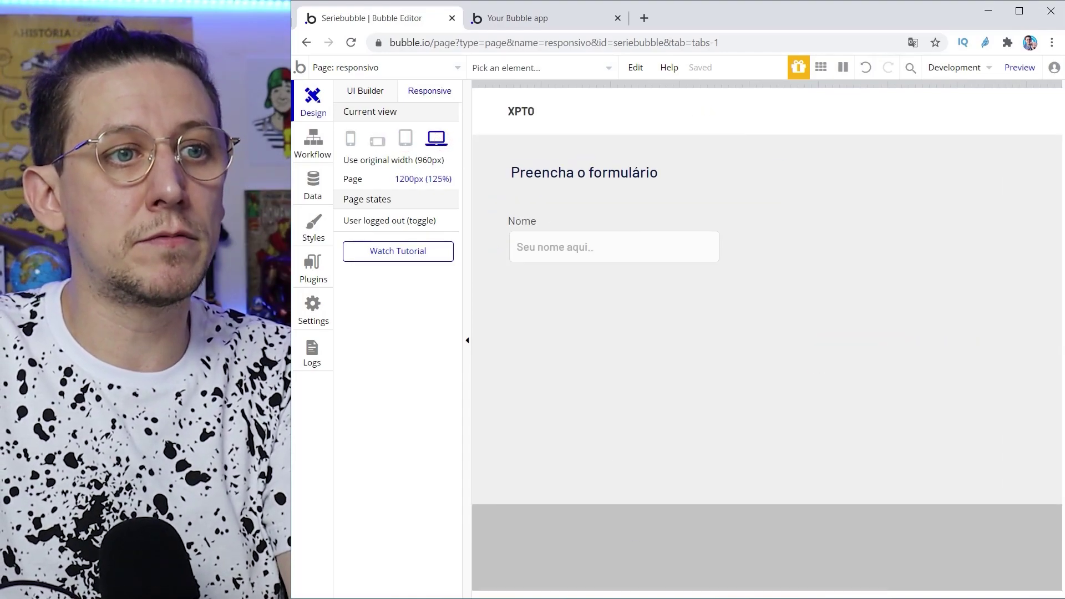
left_click(468, 339)
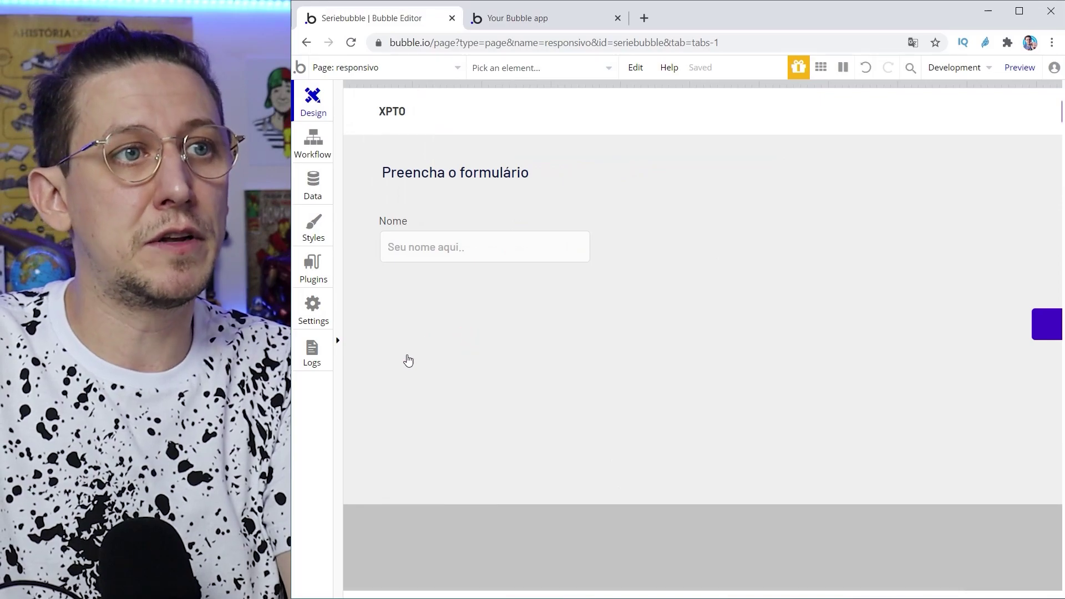
left_click(338, 340)
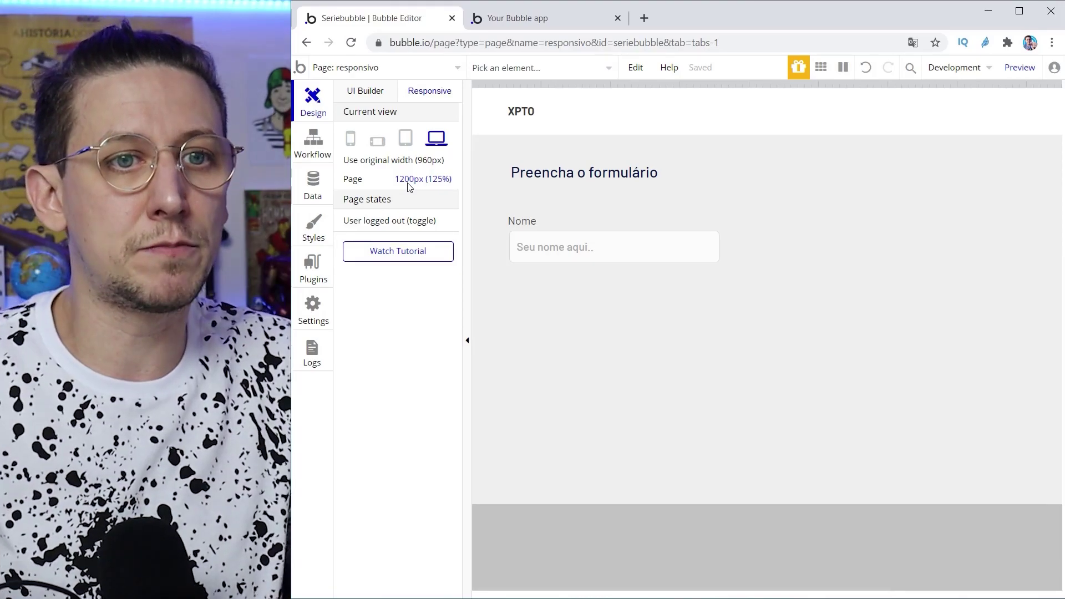
left_click(468, 339)
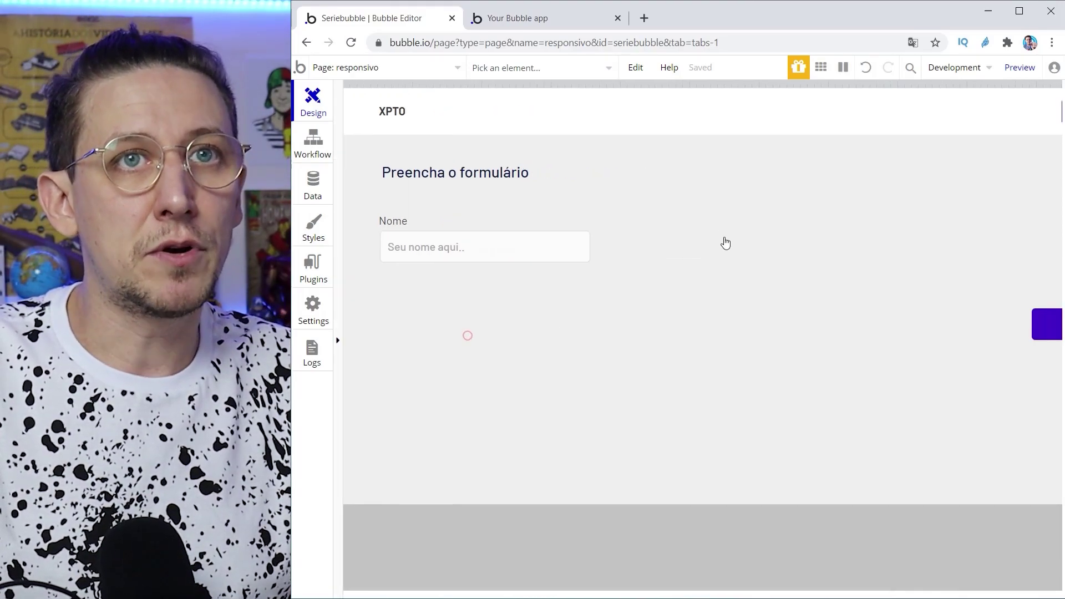
key("ctrl+minus")
key("ctrl+minus")
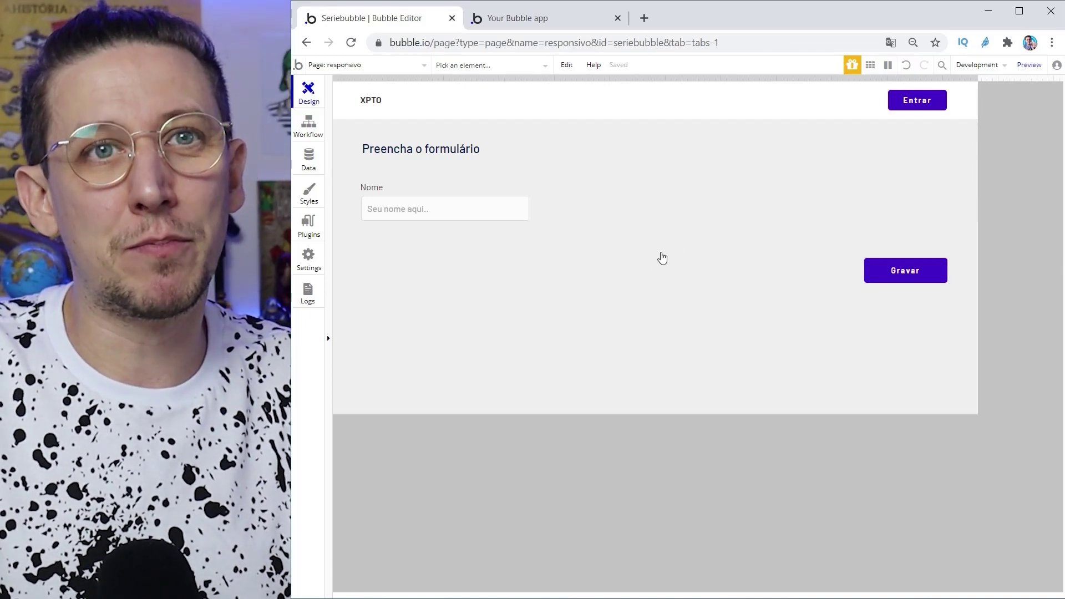
key("ctrl+plus")
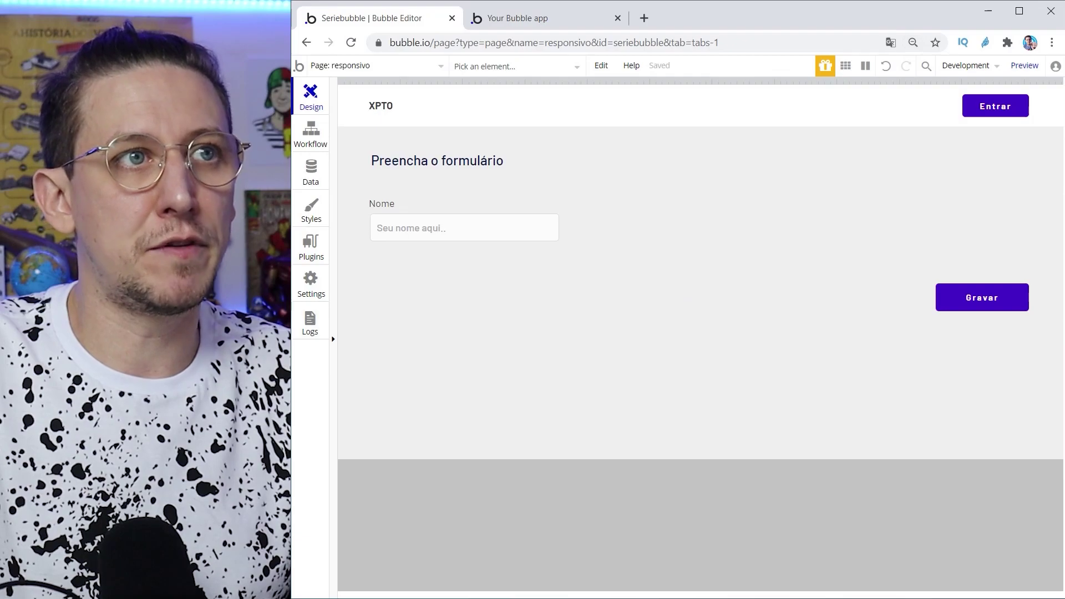
Compare the layout across the four device widths again, ending at the 375px mobile width, and reset the browser zoom to 100%.
left_click(310, 93)
left_click(394, 129)
left_click(369, 132)
left_click(344, 130)
left_click(421, 130)
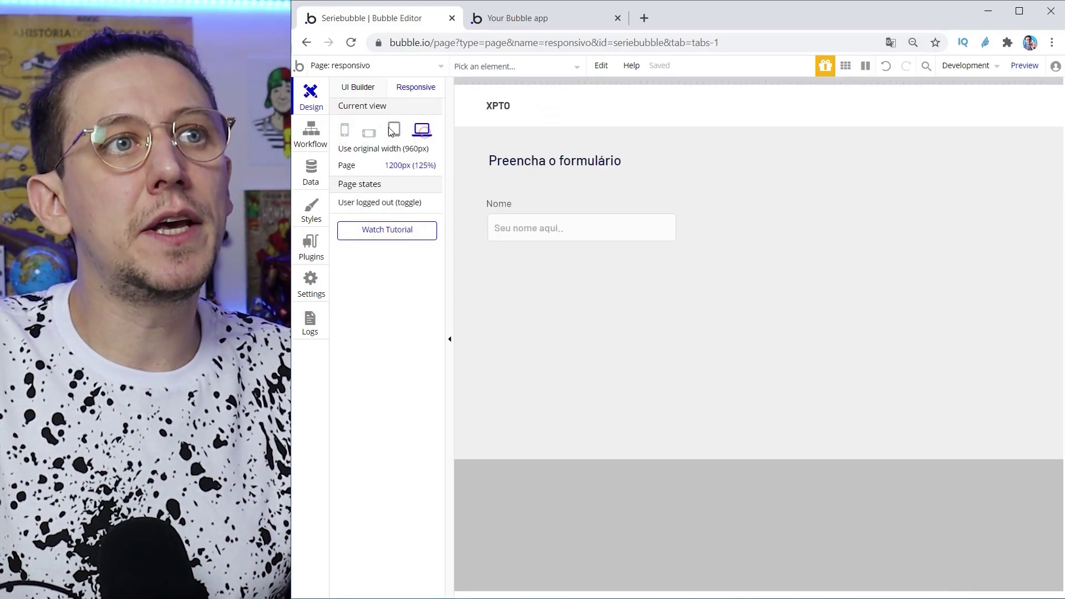
left_click(394, 129)
left_click(344, 131)
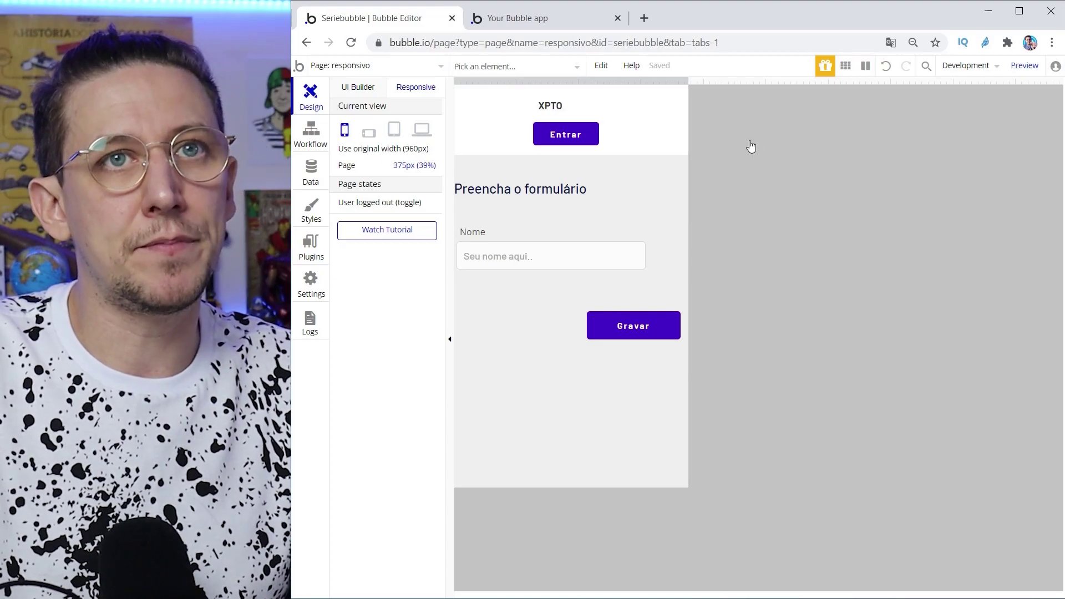
left_click(913, 42)
left_click(907, 68)
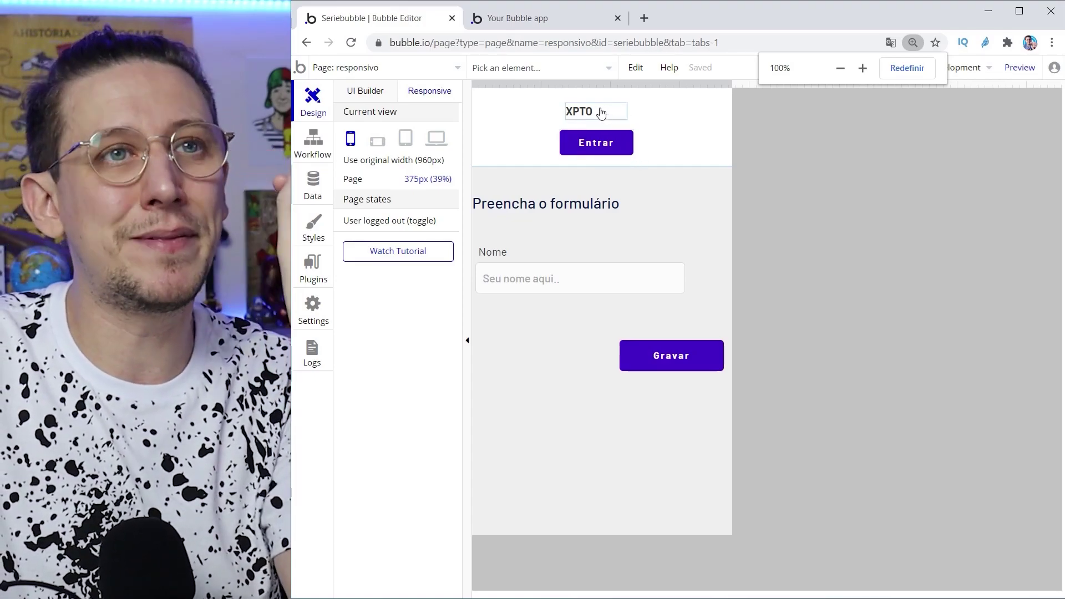
Set the fixed margin of the XPTO header text to left and compare it with the original design.
left_click(593, 115)
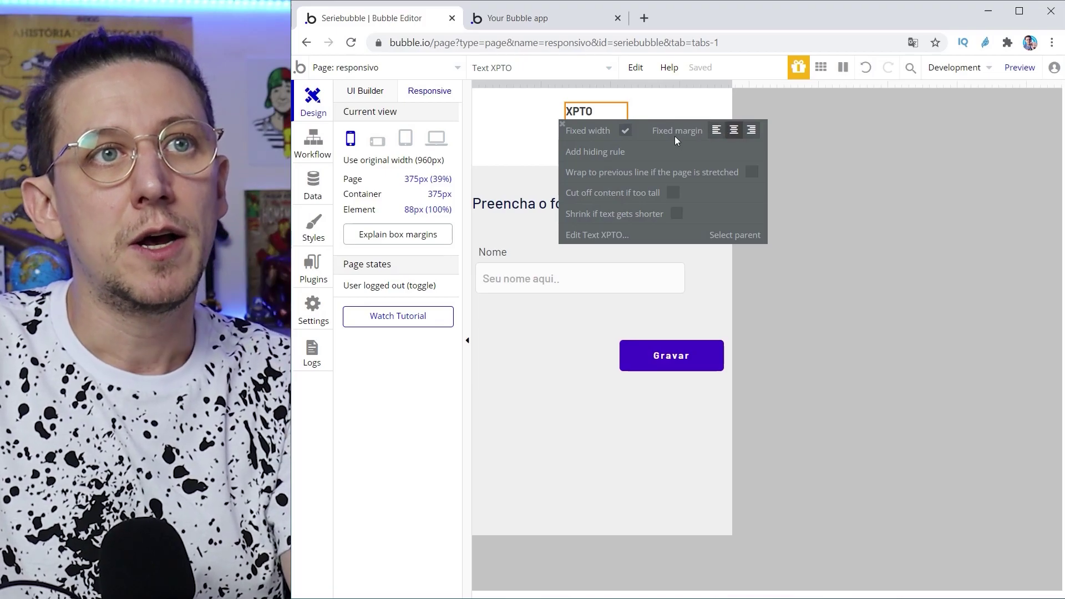
mouse_move(664, 136)
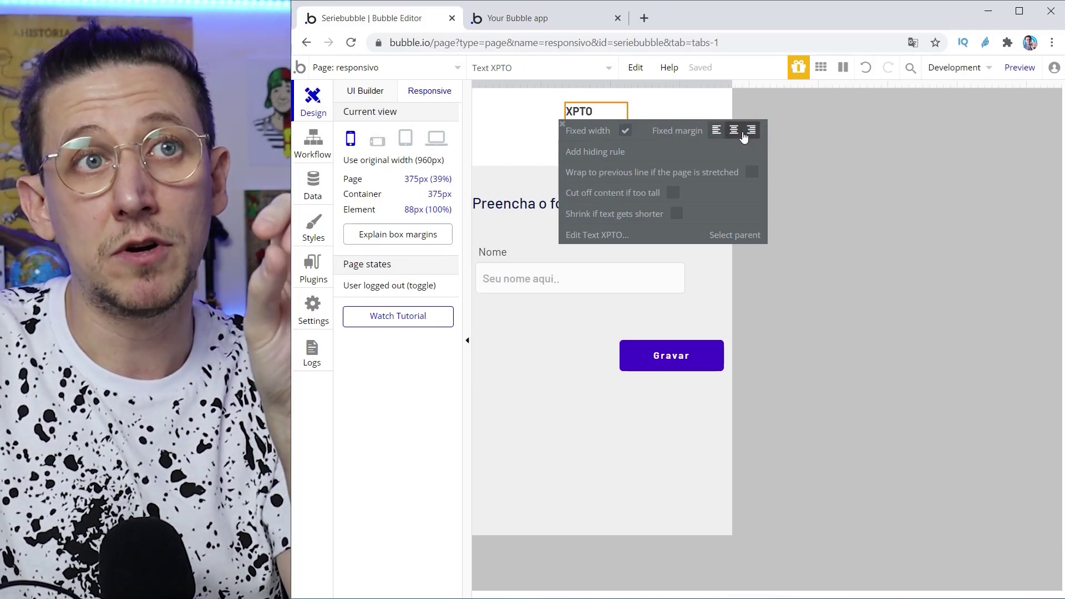
mouse_move(734, 137)
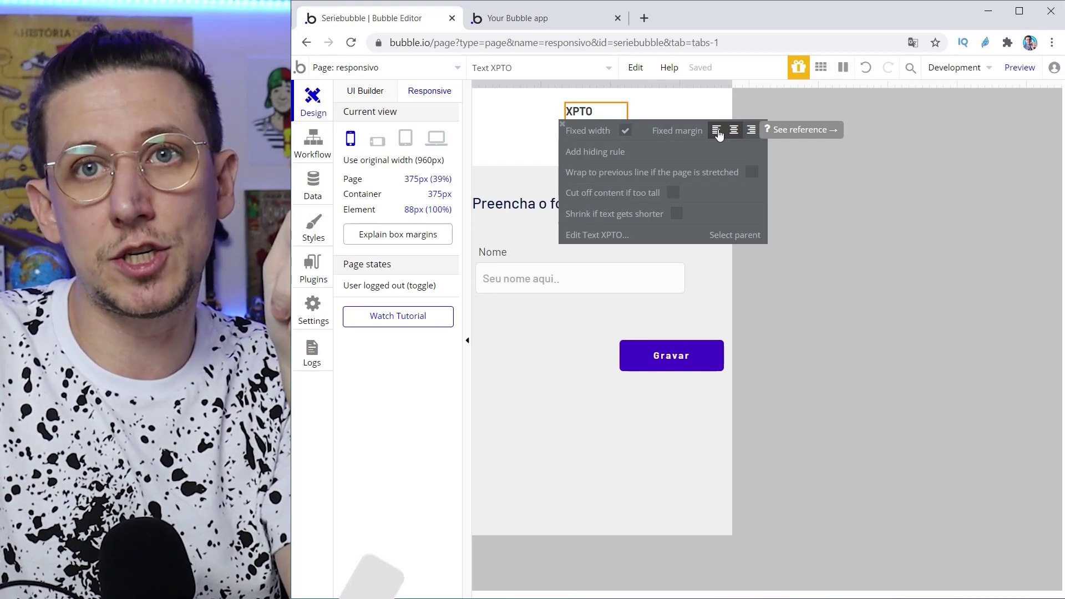
left_click(716, 131)
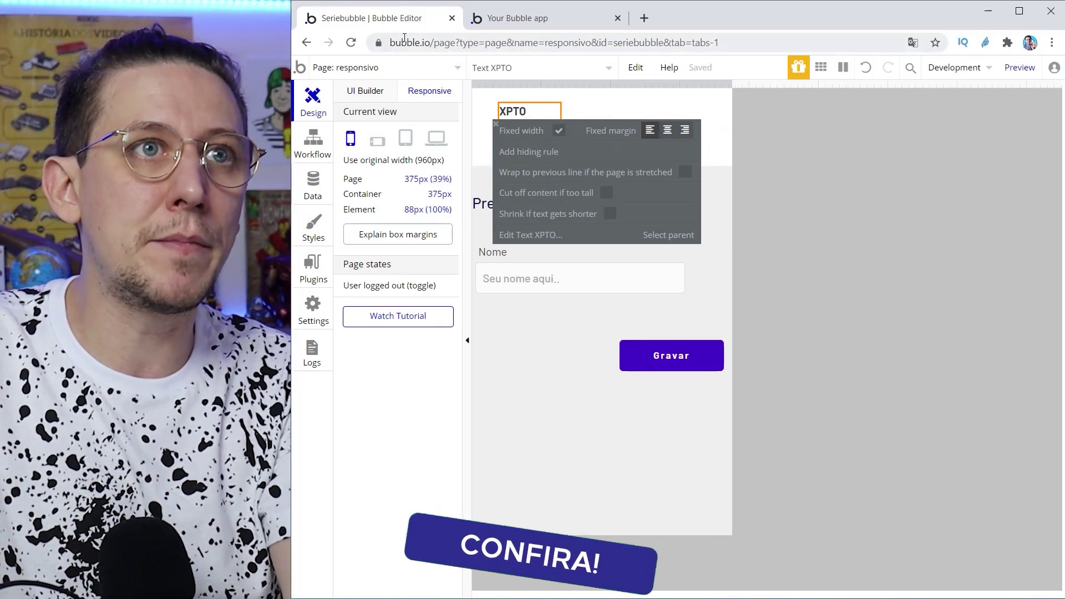
left_click(368, 91)
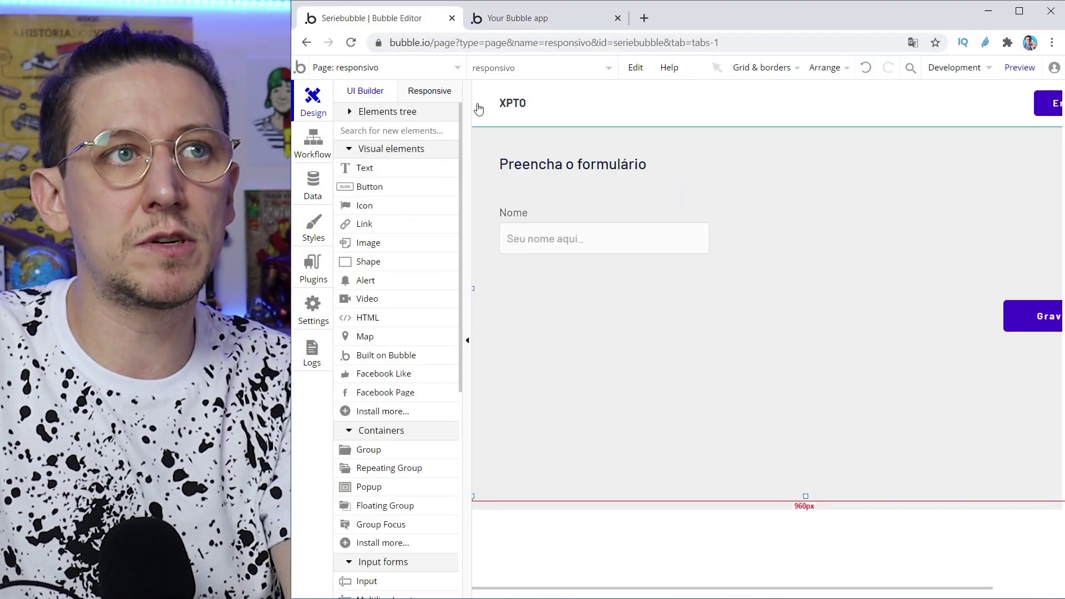
left_click(423, 90)
left_click(509, 111)
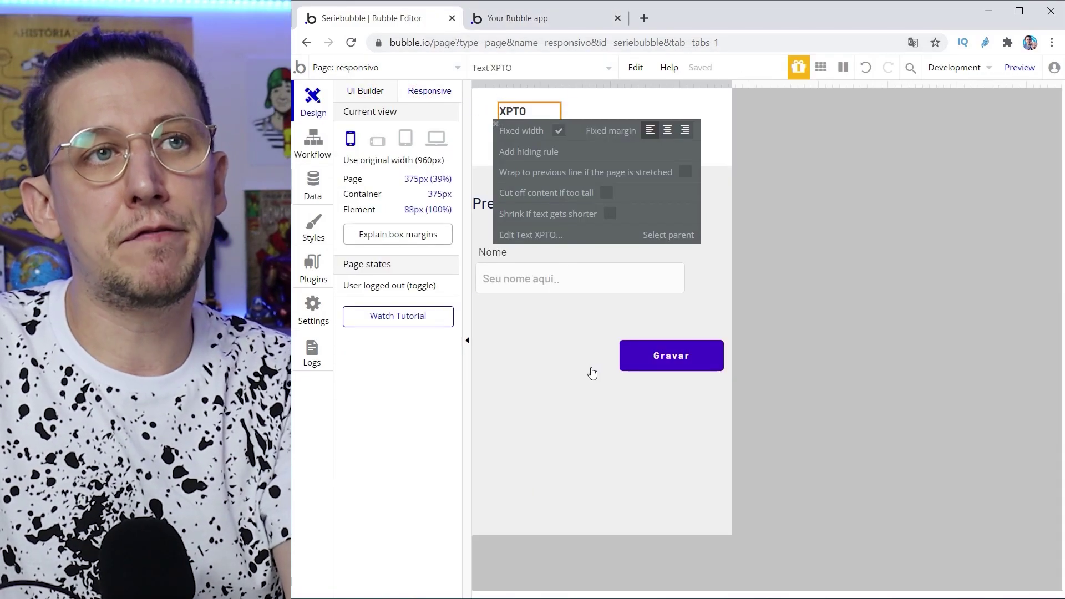
left_click(700, 263)
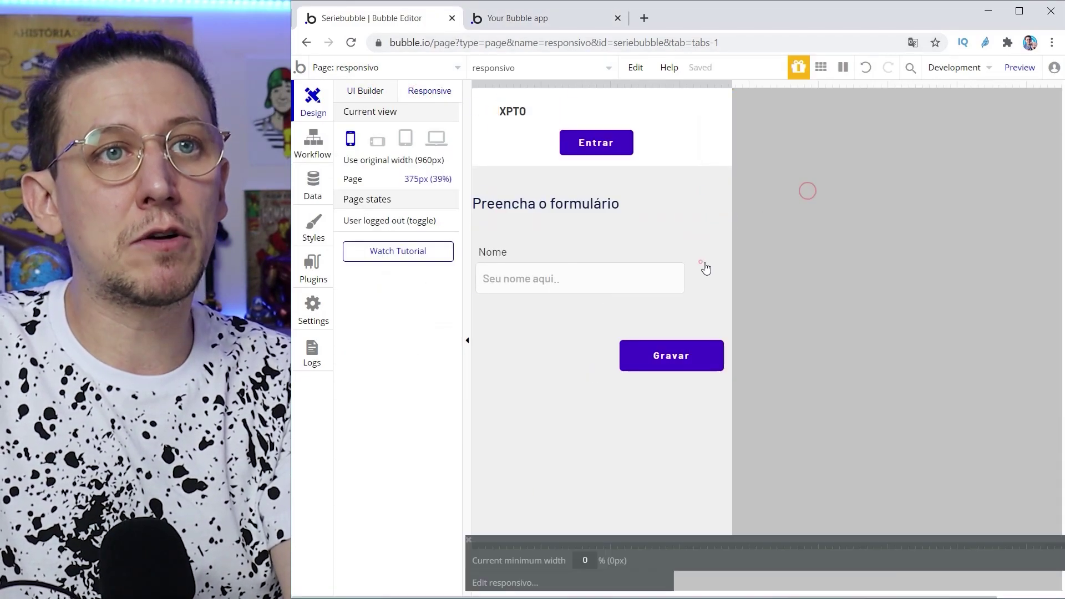
Set the fixed margin of the Entrar button in the header to right.
left_click(609, 147)
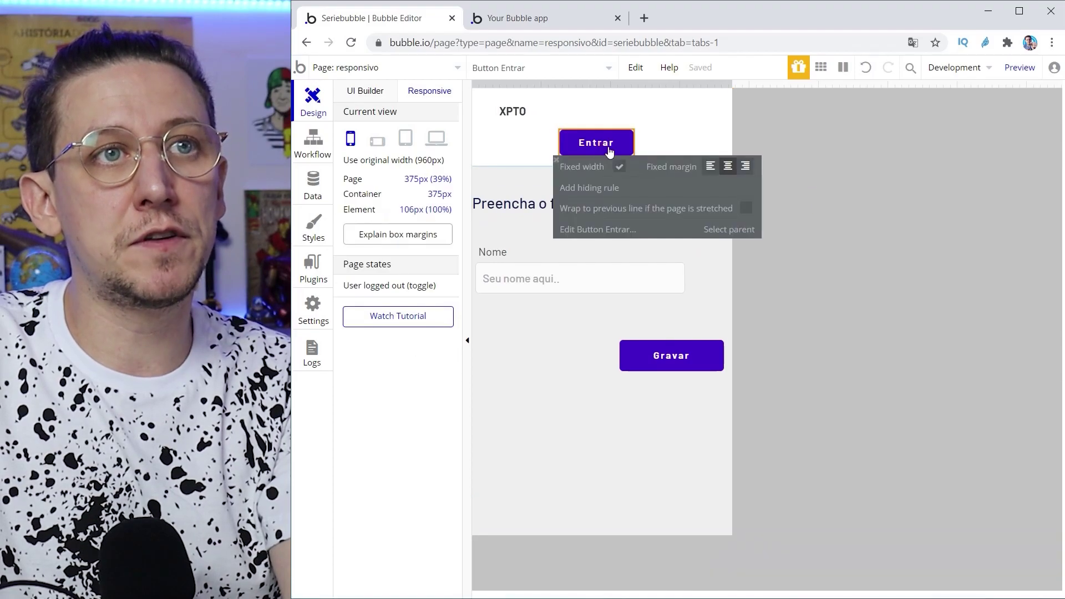
left_click(745, 165)
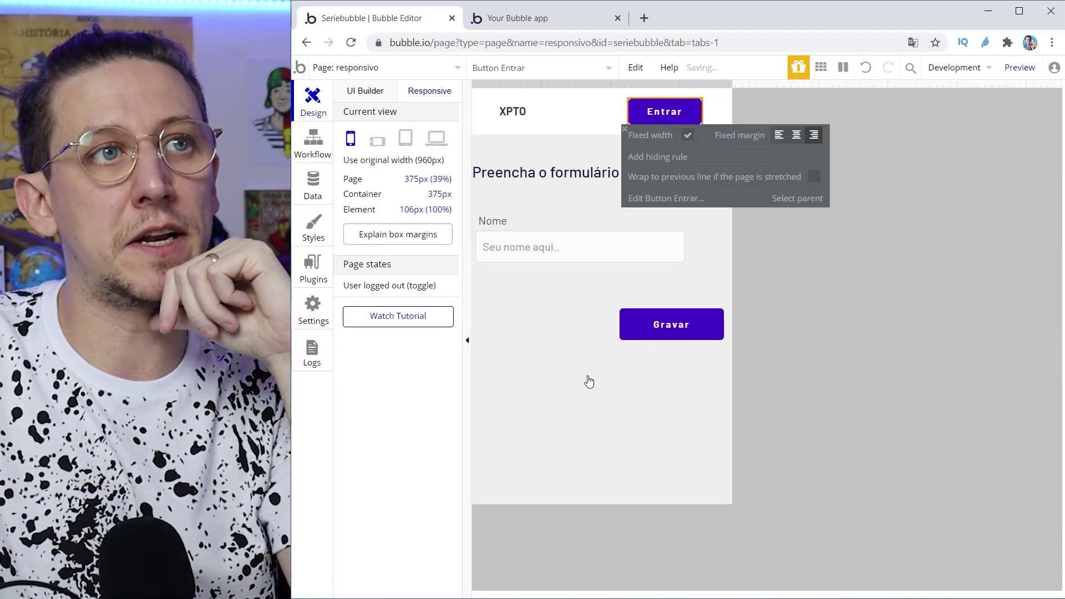
left_click(589, 381)
Check the header's alignment at the desktop, tablet and mobile widths, ending at the 375px mobile width.
left_click(436, 138)
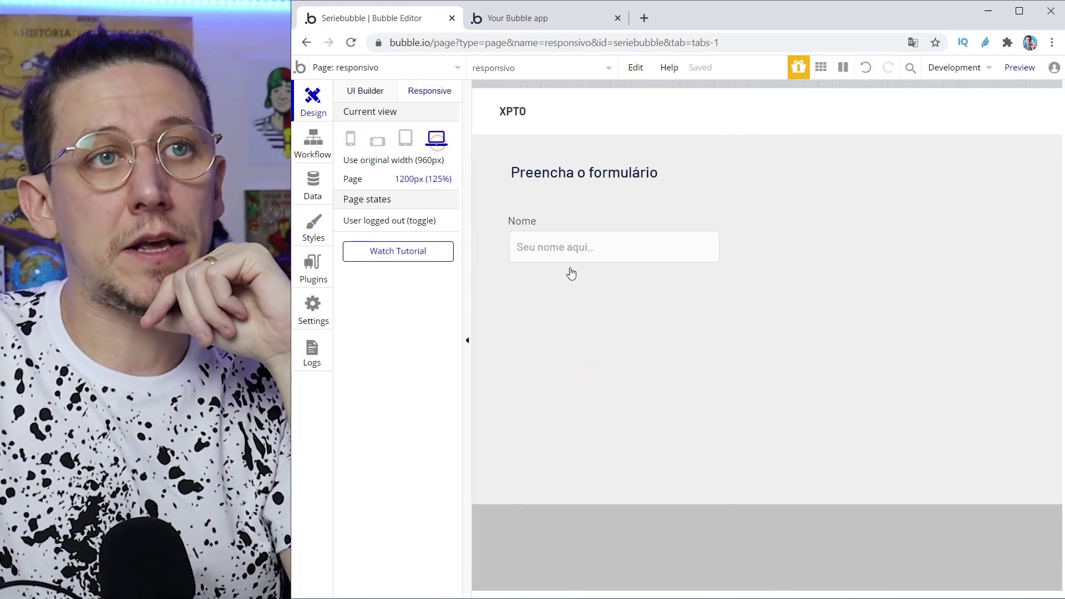
left_click(407, 139)
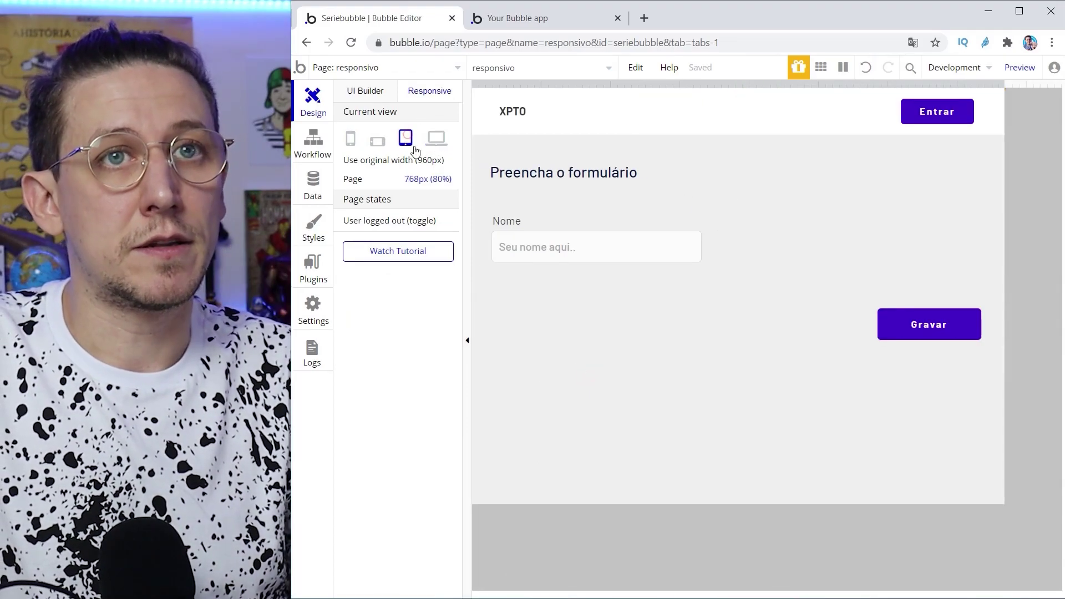
left_click(378, 142)
left_click(351, 139)
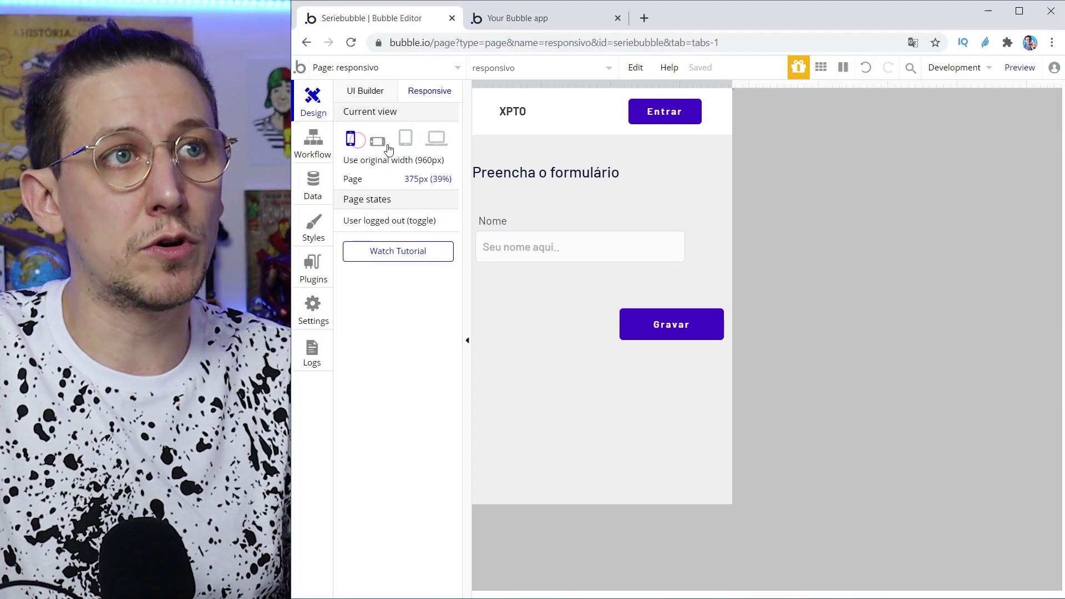
left_click(436, 140)
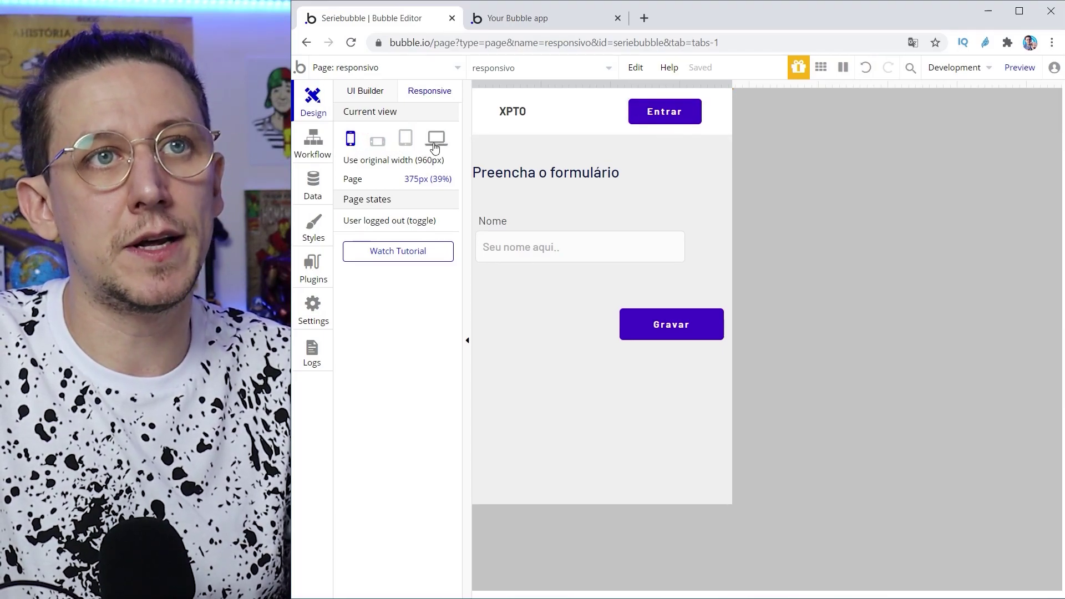
key("ctrl+minus")
key("ctrl+minus")
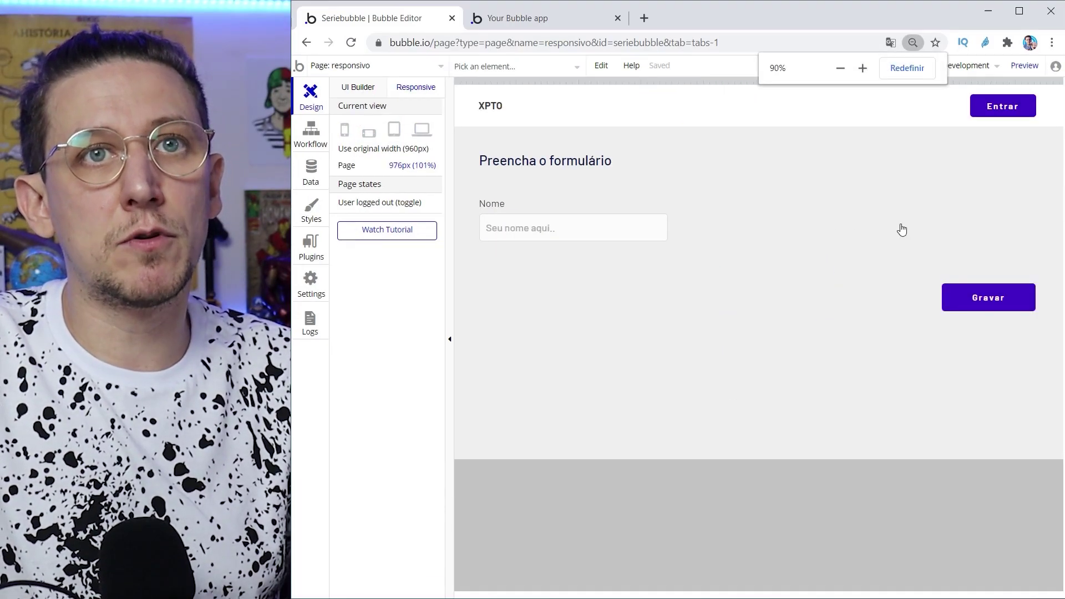
left_click(339, 122)
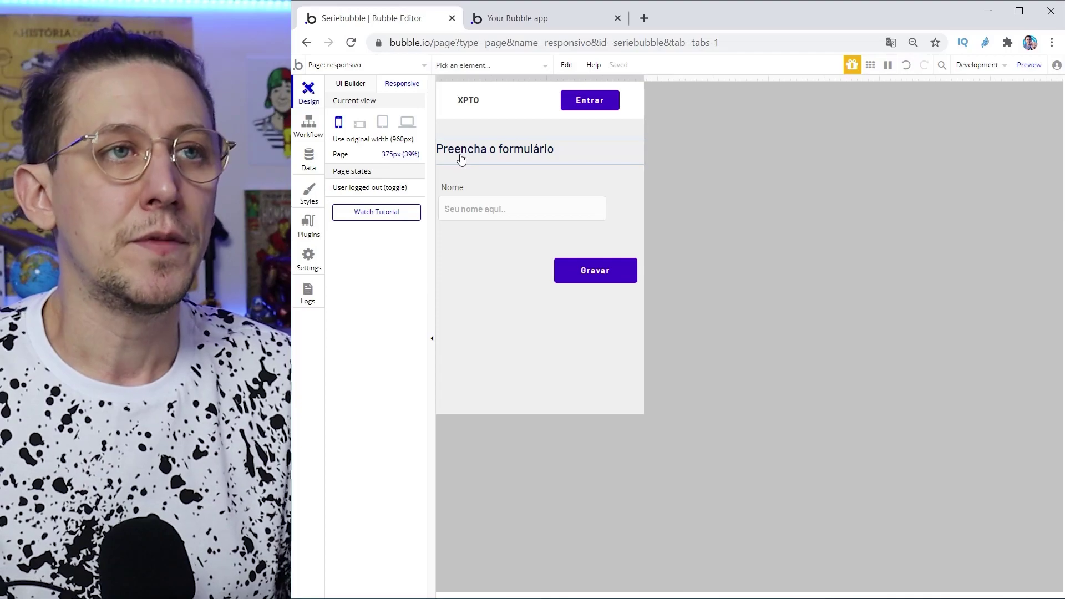
Compare the page's original design with its 375px responsive view and restore the browser zoom.
left_click(348, 81)
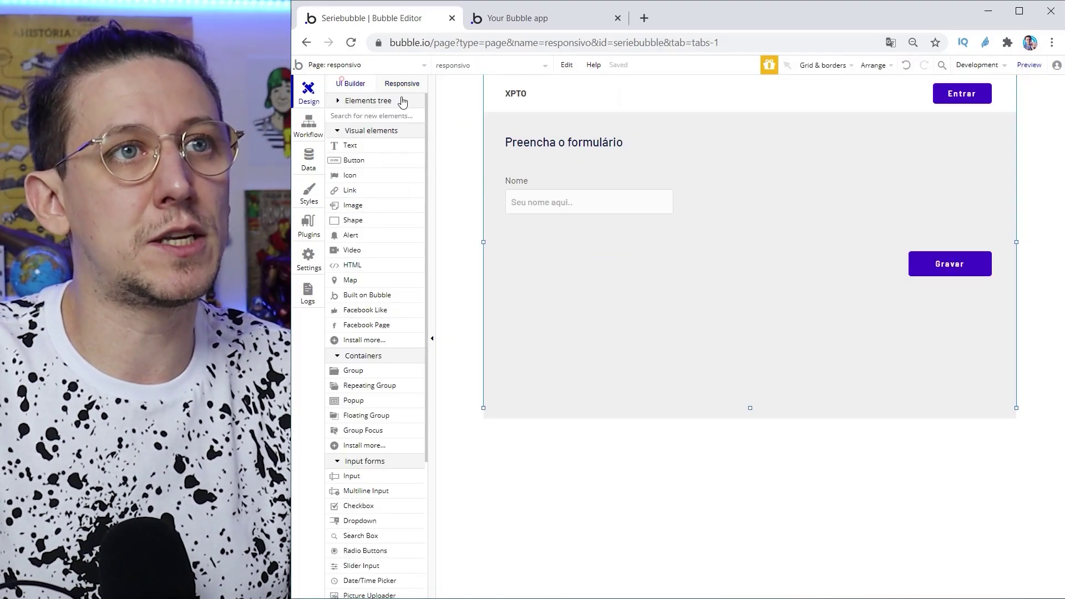
left_click(402, 83)
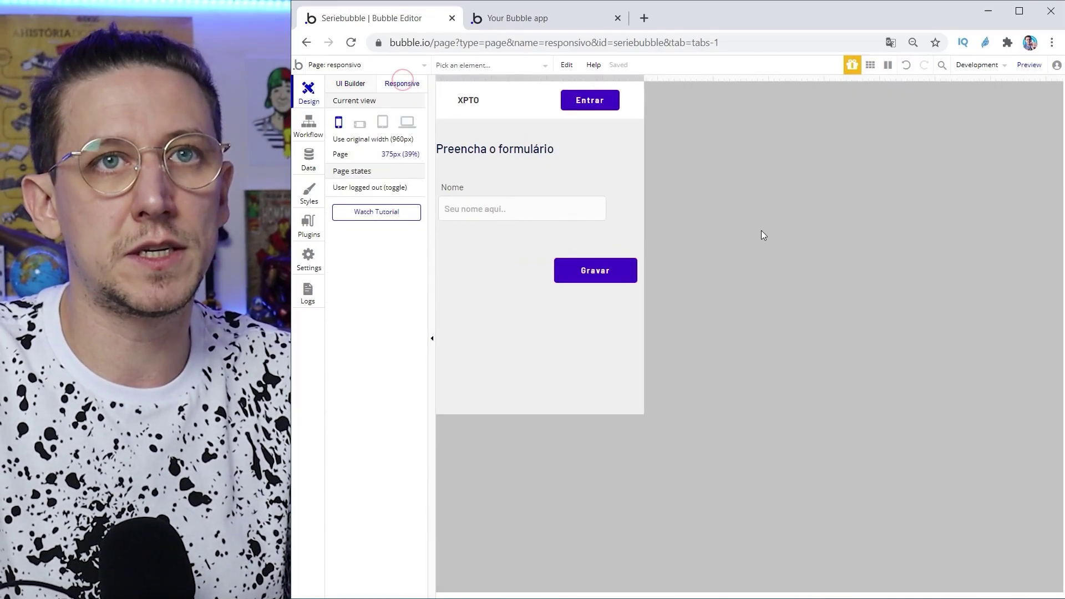
key("ctrl+plus")
key("ctrl+plus")
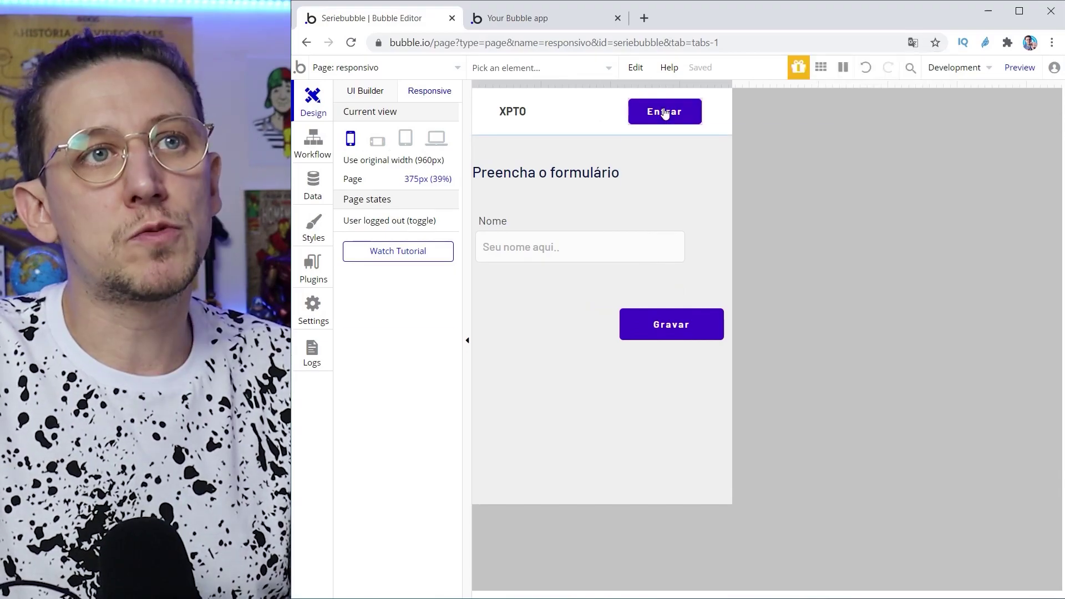
Review the Entrar button's responsive settings, then open the properties of the Preencha o formulário heading in the design view.
left_click(663, 111)
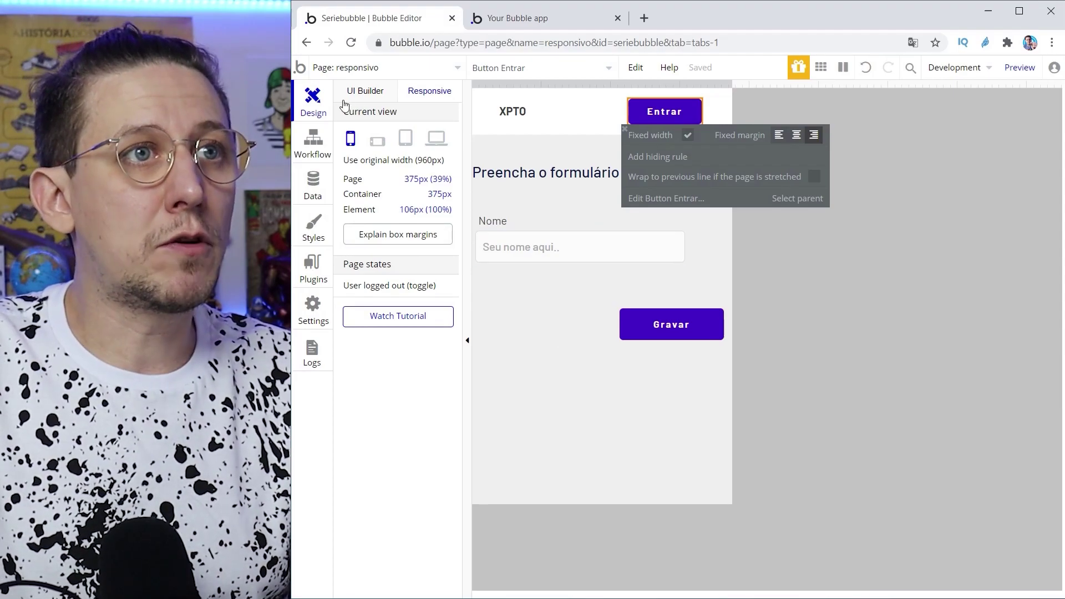
left_click(364, 91)
double_click(727, 169)
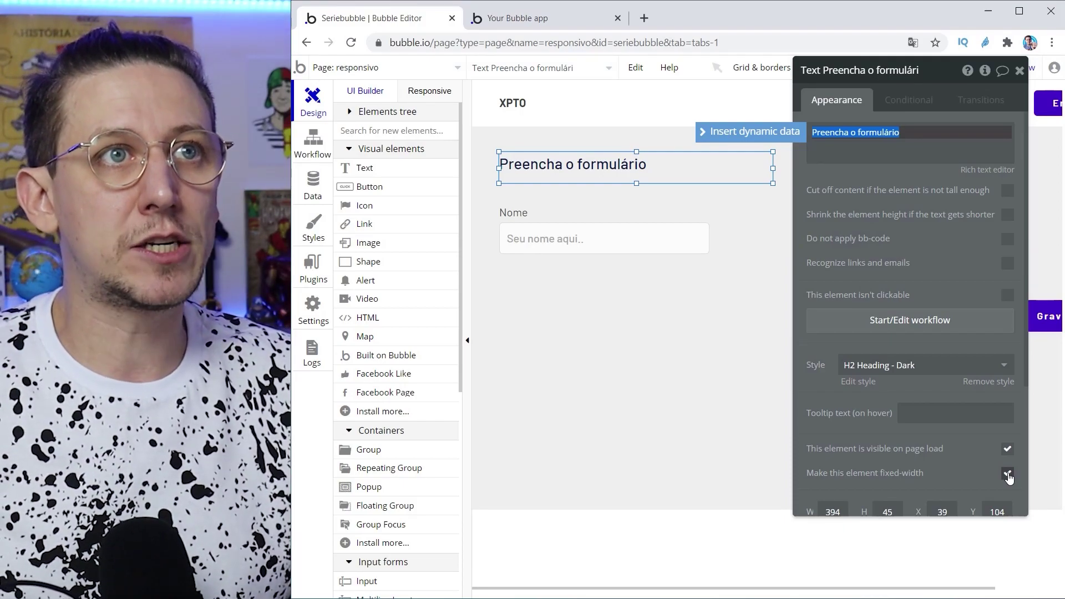
Refresh the page preview, zoom it out to examine how the elements line up on a wide page, and return to the Bubble editor.
key("ctrl+Tab")
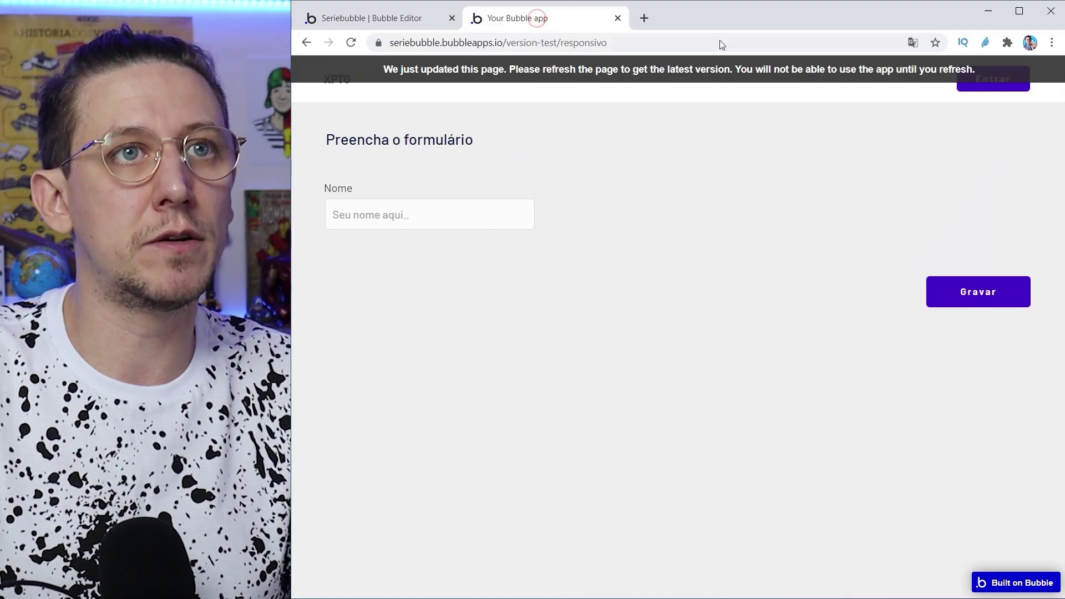
left_click(699, 74)
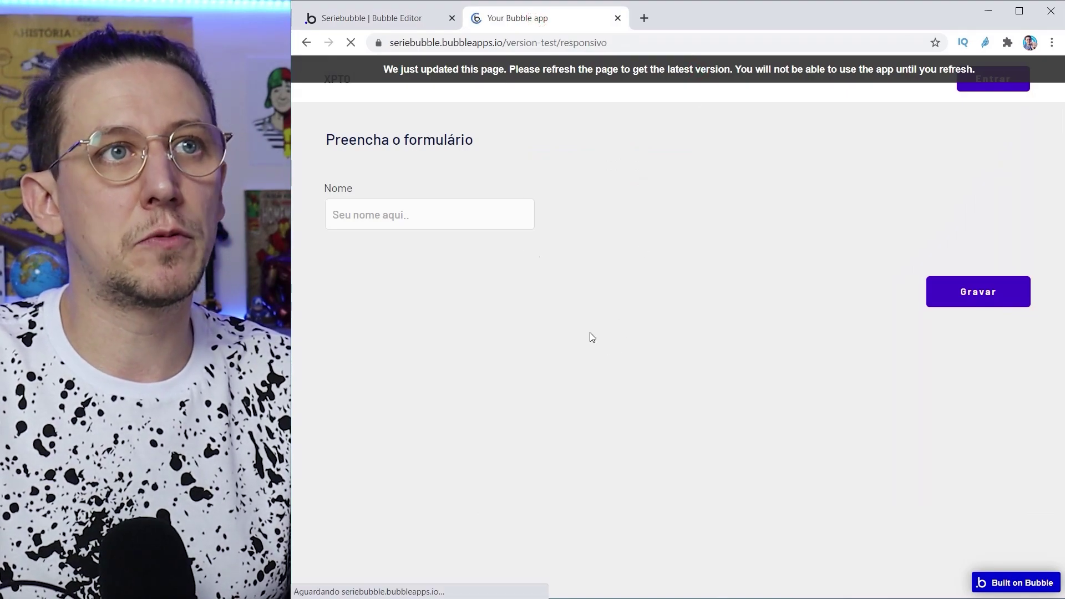
key("ctrl+minus")
key("ctrl+minus")
key("ctrl+minus")
key("ctrl+minus")
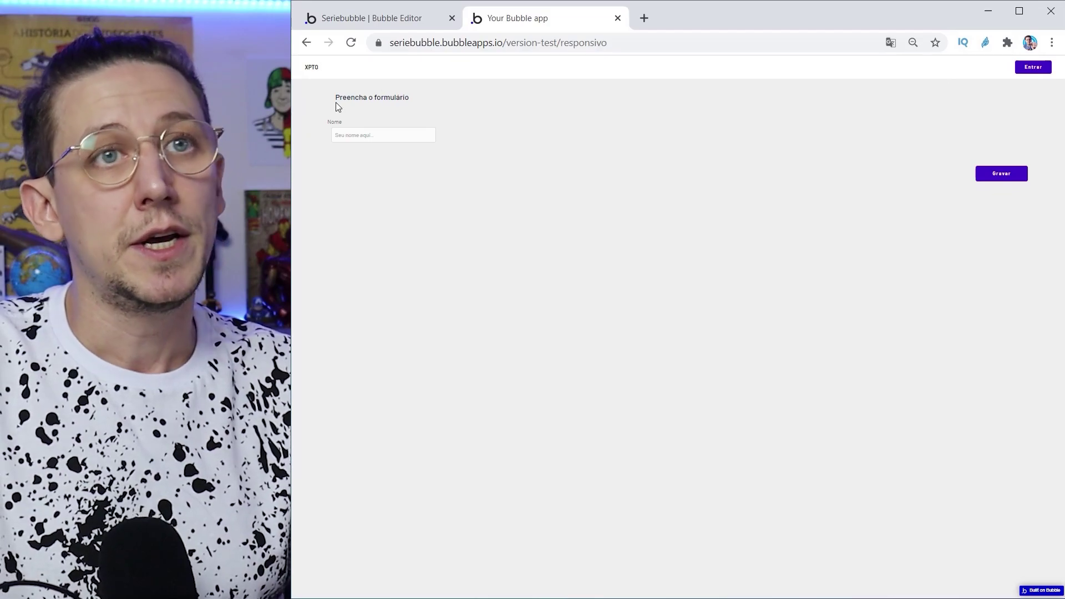
left_click(373, 25)
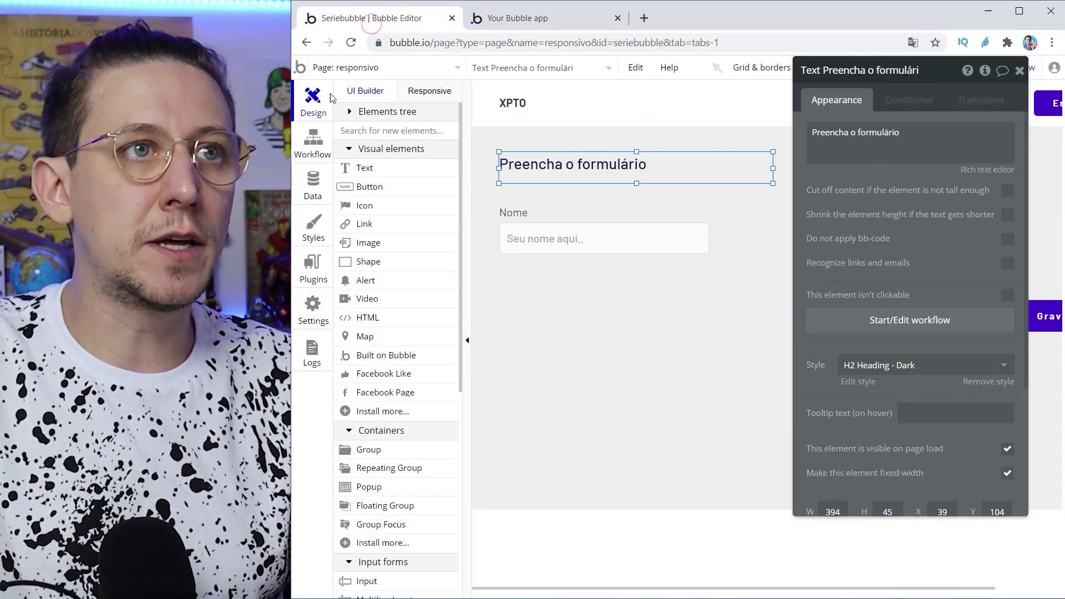
In the responsive view, fix the Preencha o formulário heading's margin to the left.
left_click(429, 90)
left_click(541, 165)
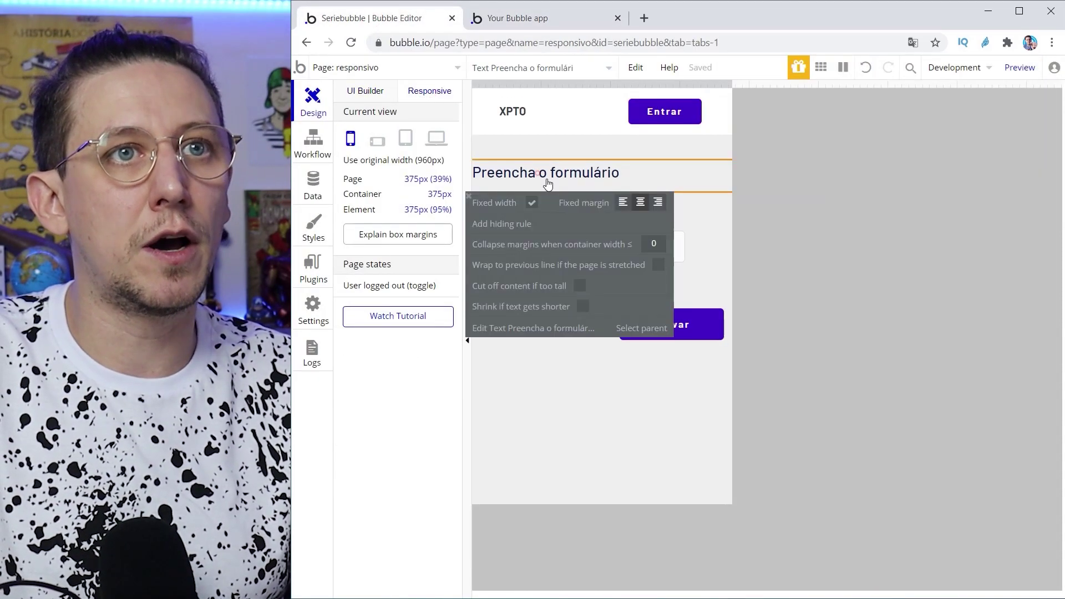
left_click(623, 199)
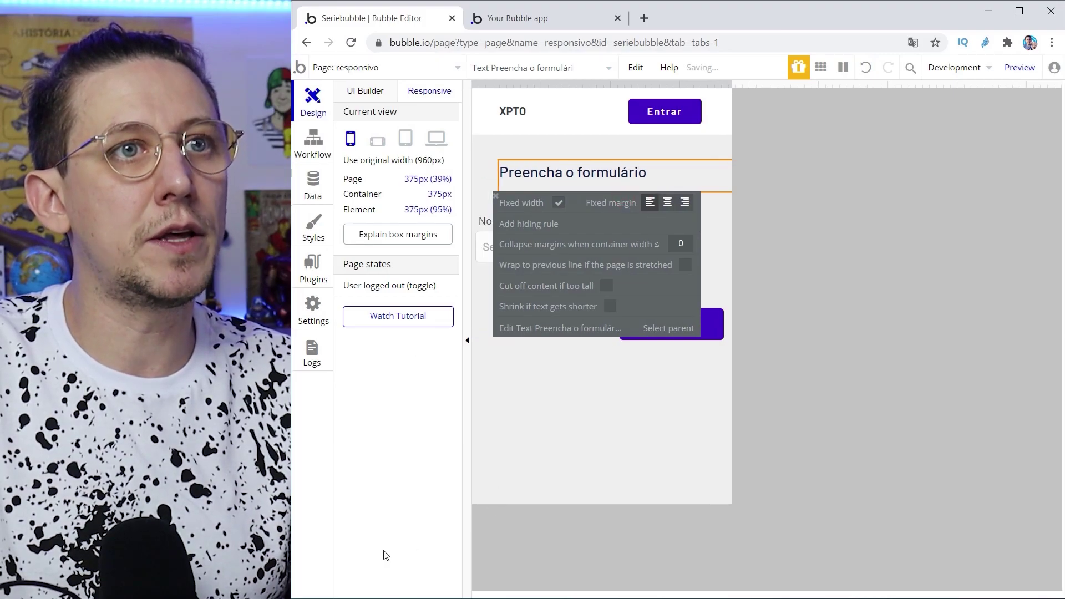
Refresh the page preview and vary its zoom up to 400% to examine how the heading and form elements line up.
left_click(521, 17)
key("F5")
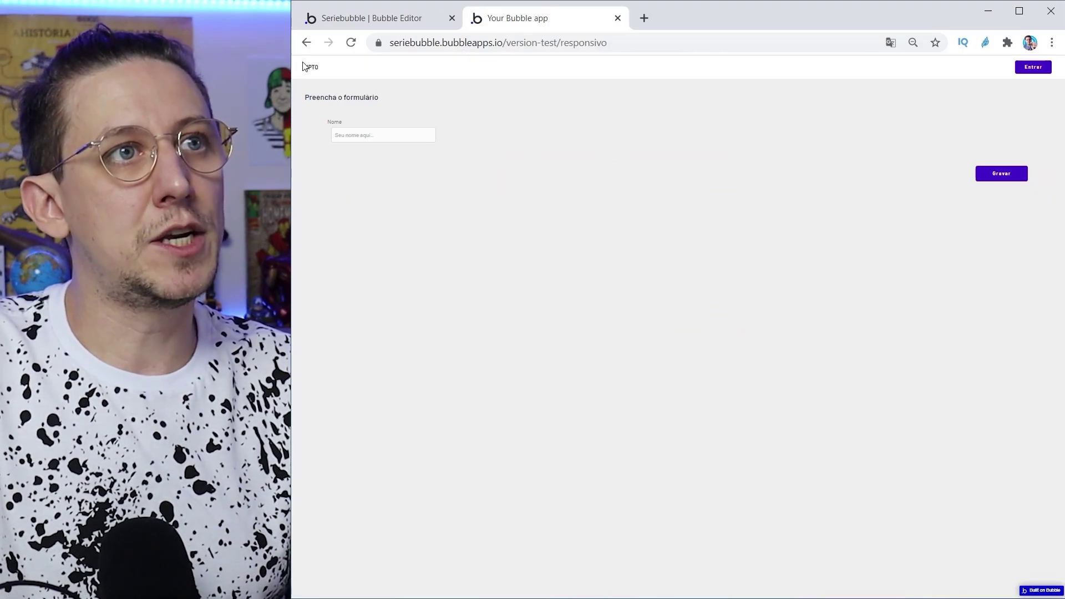
key("ctrl+minus")
key("ctrl+plus")
key("ctrl+plus")
key("ctrl+plus")
key("ctrl+plus")
key("ctrl+plus")
key("ctrl+plus")
key("ctrl+plus")
key("ctrl+plus")
key("ctrl+plus")
key("ctrl+plus")
key("ctrl+plus")
key("ctrl+plus")
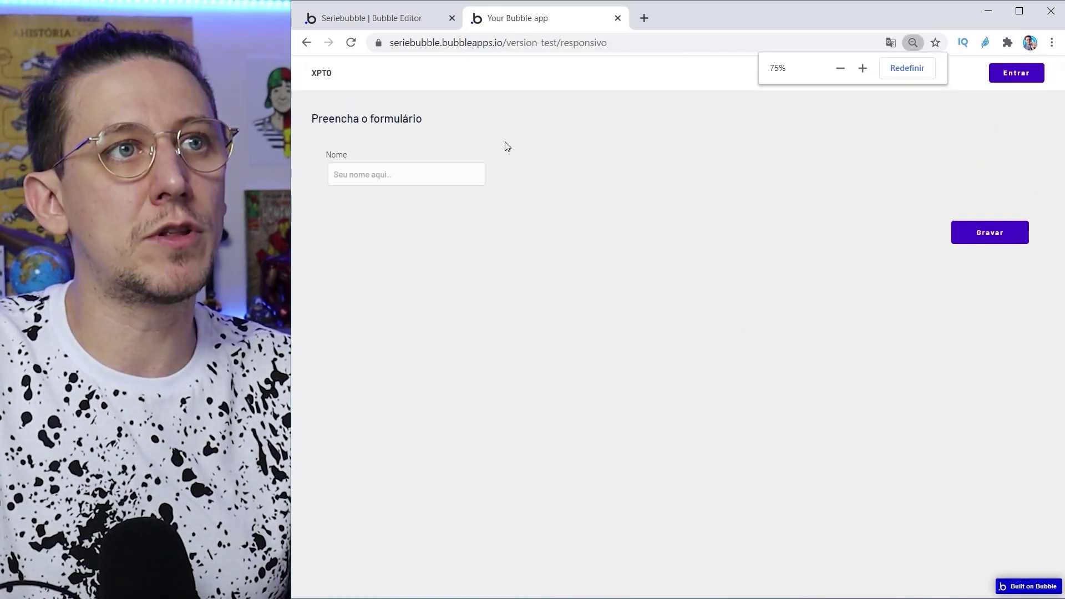
key("ctrl+plus")
key("ctrl+plus")
key("ctrl+minus")
key("ctrl+minus")
key("ctrl+plus")
key("ctrl+plus")
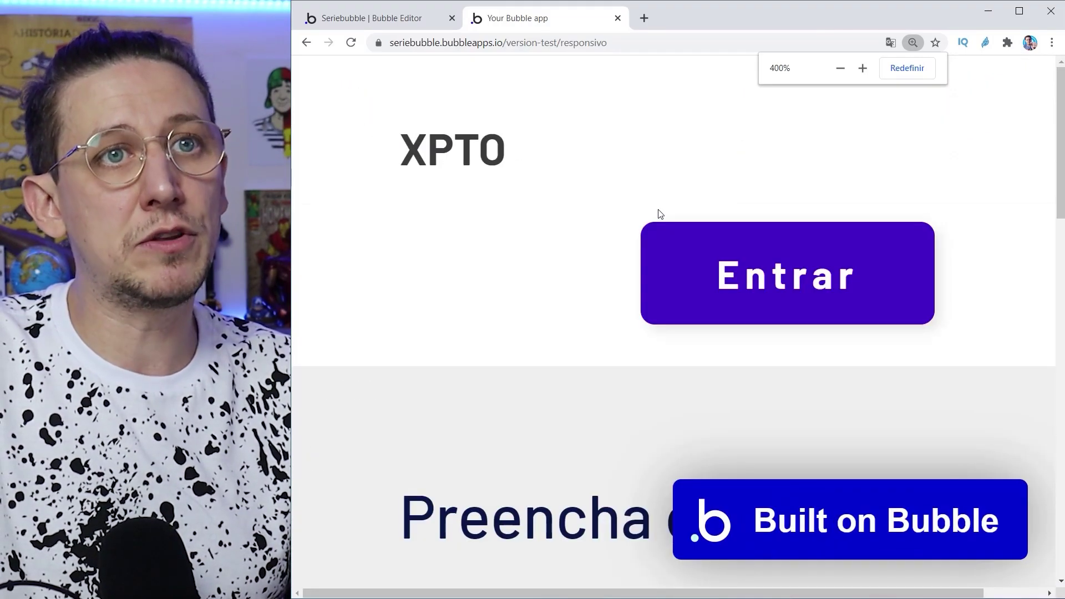
key("ctrl+minus")
key("ctrl+minus")
key("ctrl+minus")
key("ctrl+minus")
key("ctrl+minus")
key("ctrl+minus")
key("ctrl+minus")
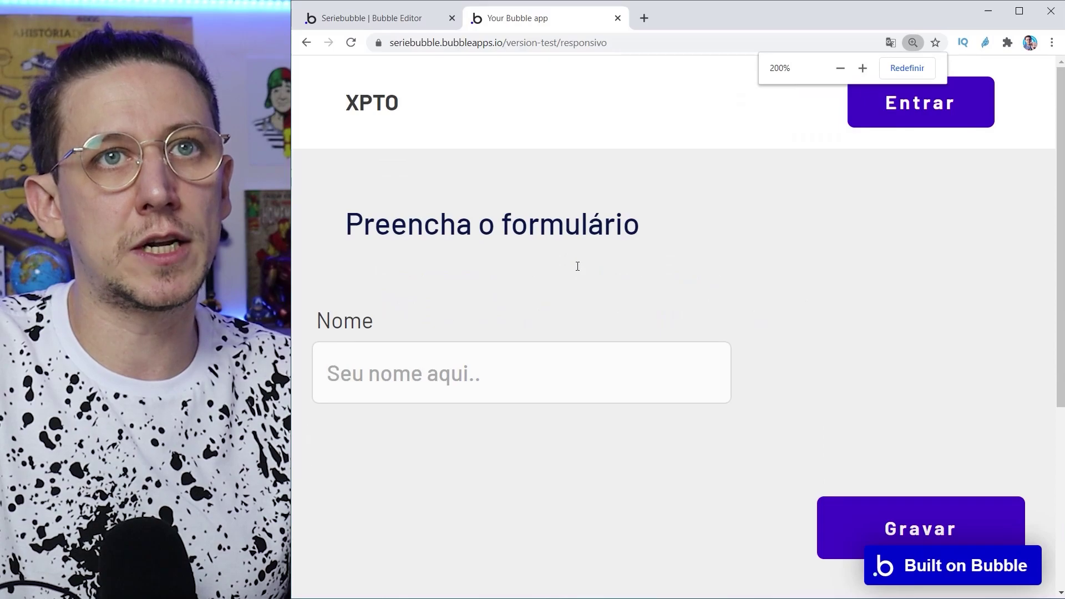
Back in the Bubble editor, fix the margins of the Nome label and the name input to the left.
left_click(391, 18)
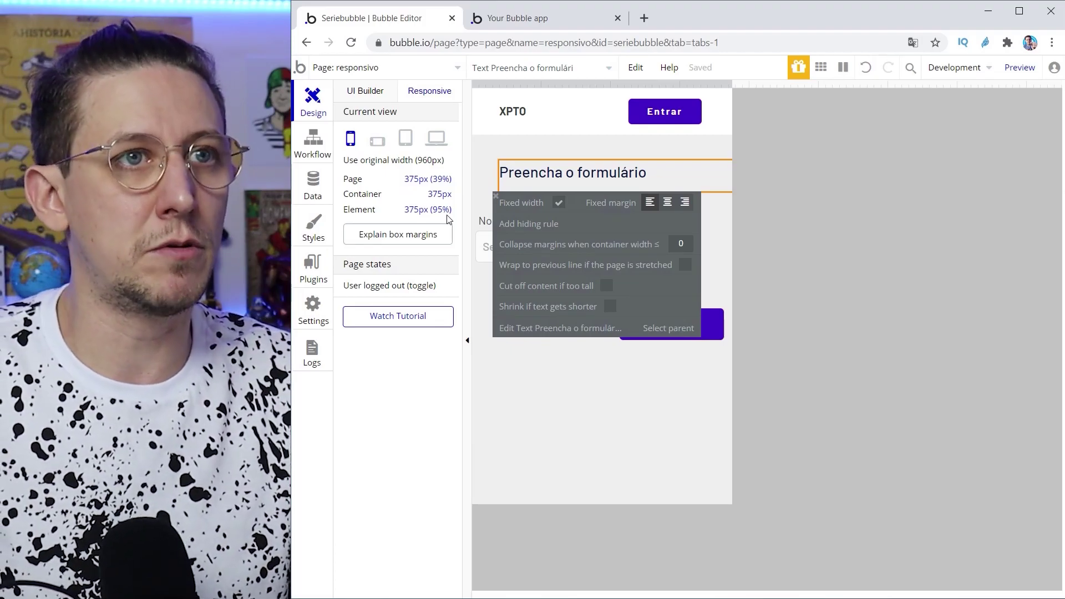
left_click(556, 416)
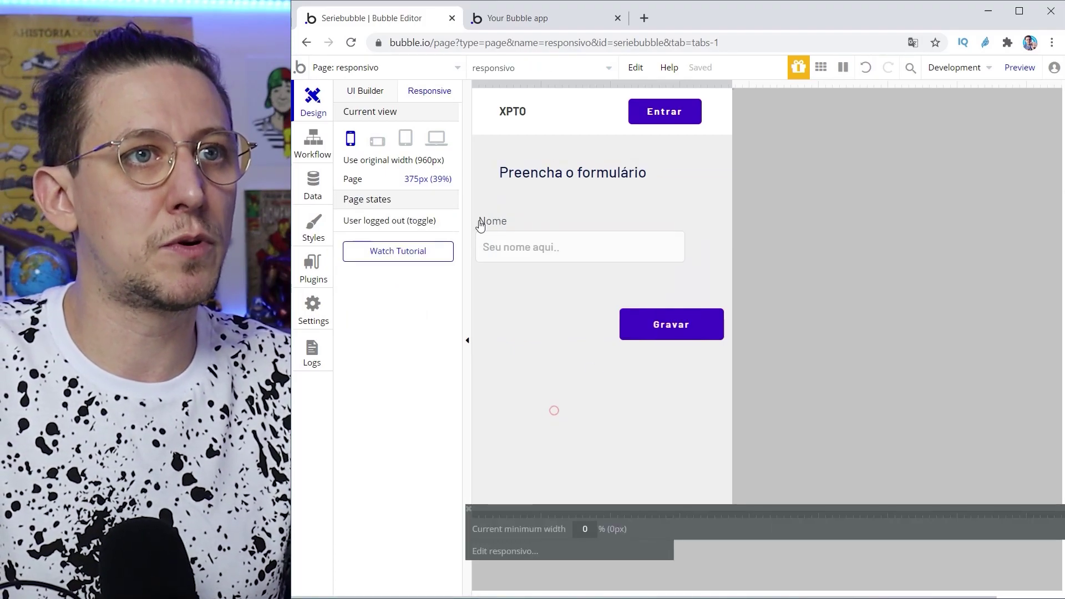
left_click(503, 221)
left_click(627, 246)
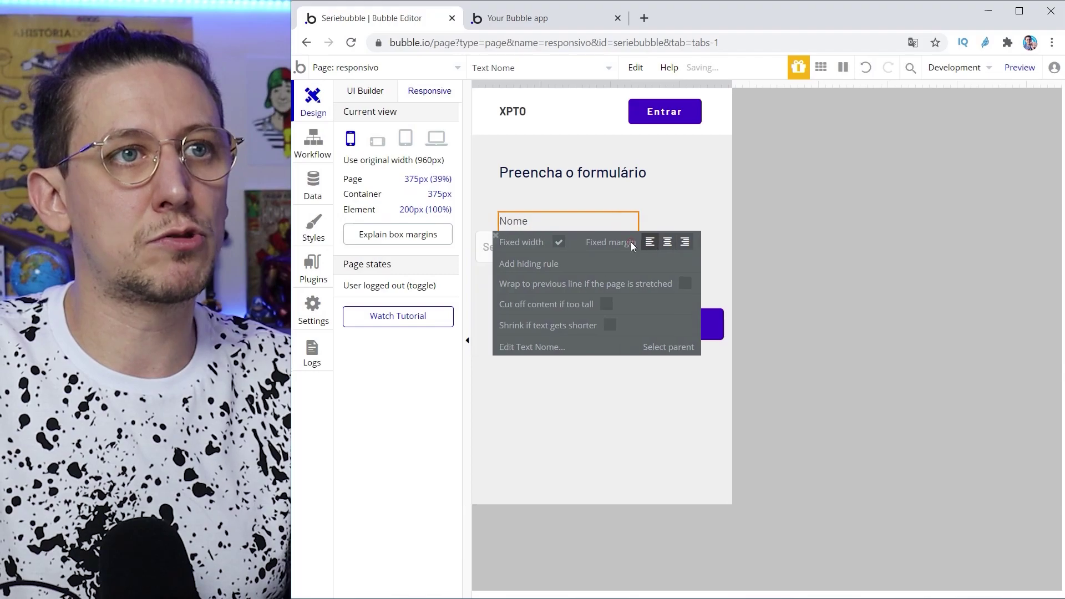
left_click(488, 252)
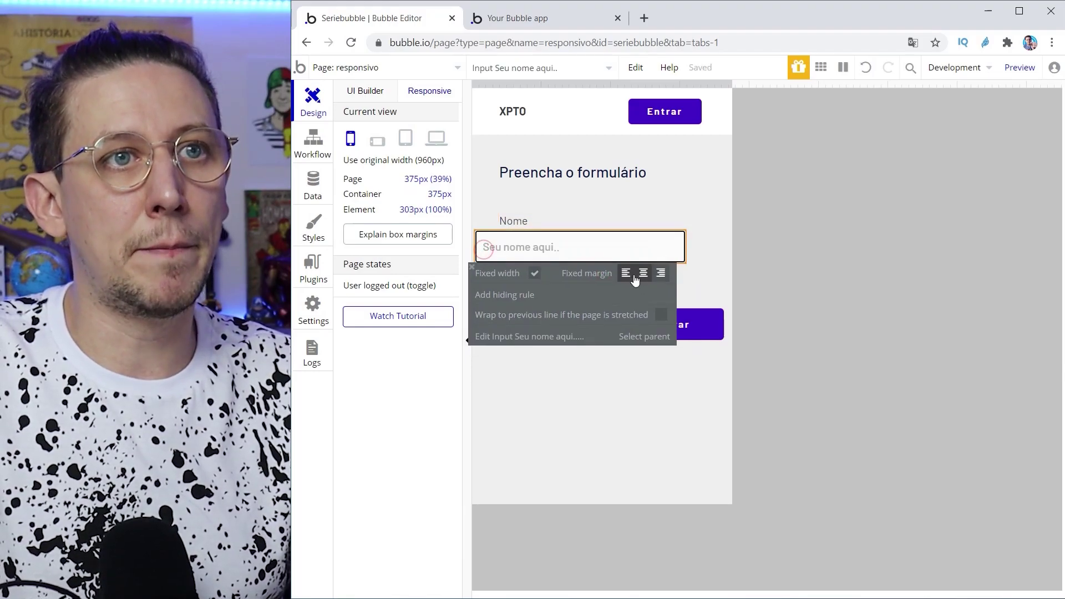
left_click(687, 419)
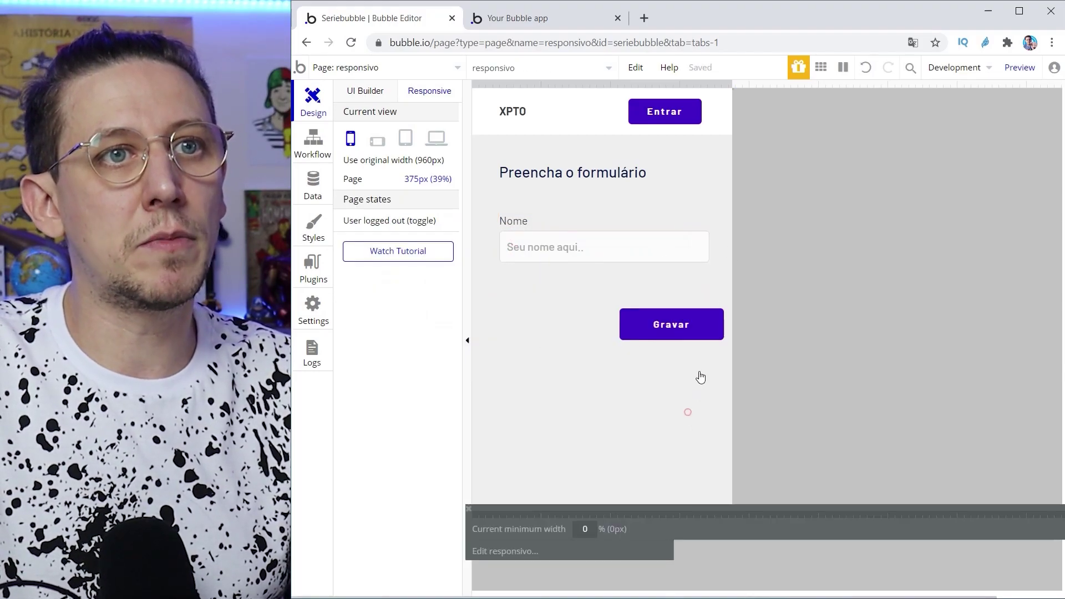
Fix the Gravar button's margin to the right.
left_click(688, 328)
left_click(805, 351)
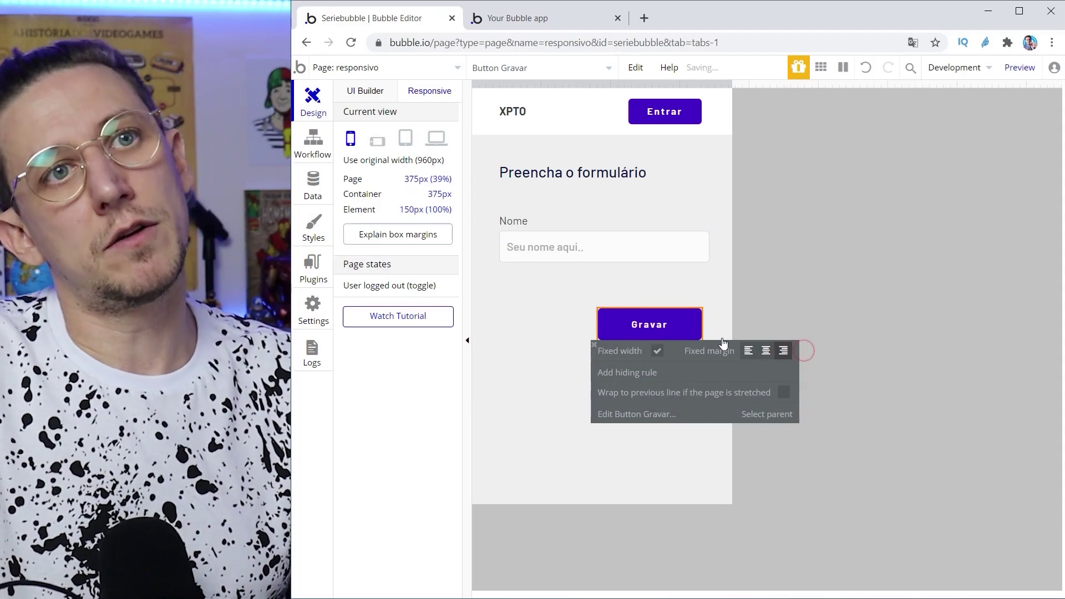
left_click(706, 273)
Remove the name input's fixed width, giving it a 95% minimum width and a 150% maximum width.
left_click(709, 234)
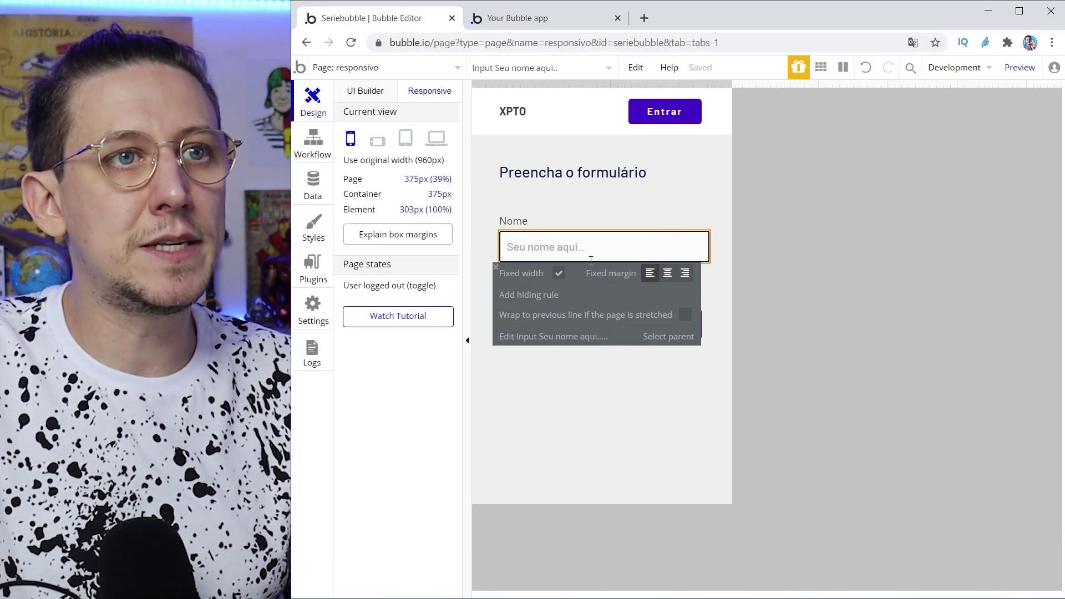
left_click(560, 274)
left_click_drag(545, 274, 692, 272)
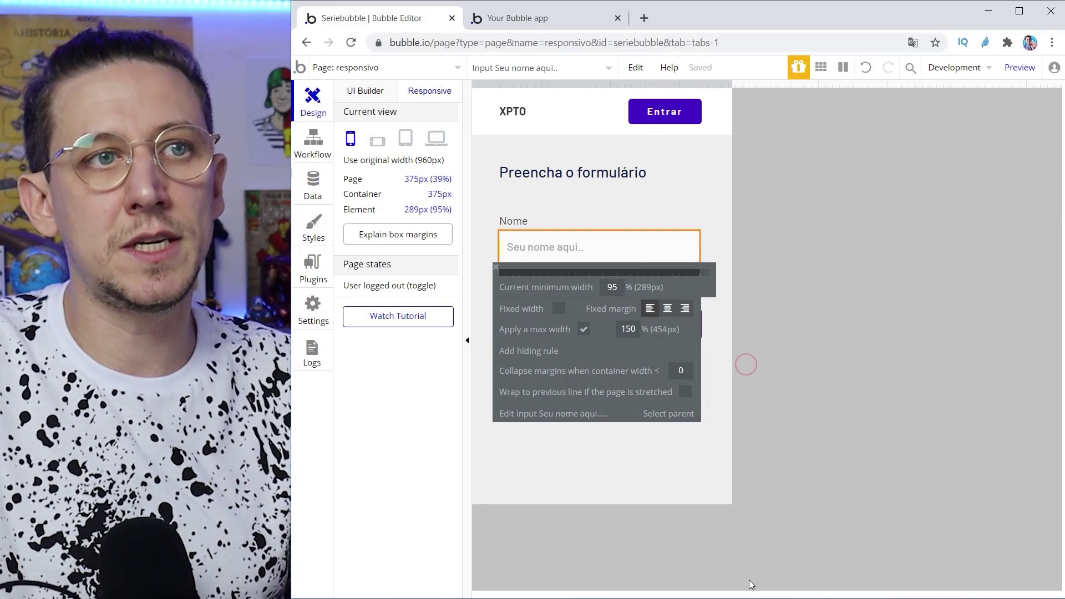
left_click(583, 329)
left_click(584, 328)
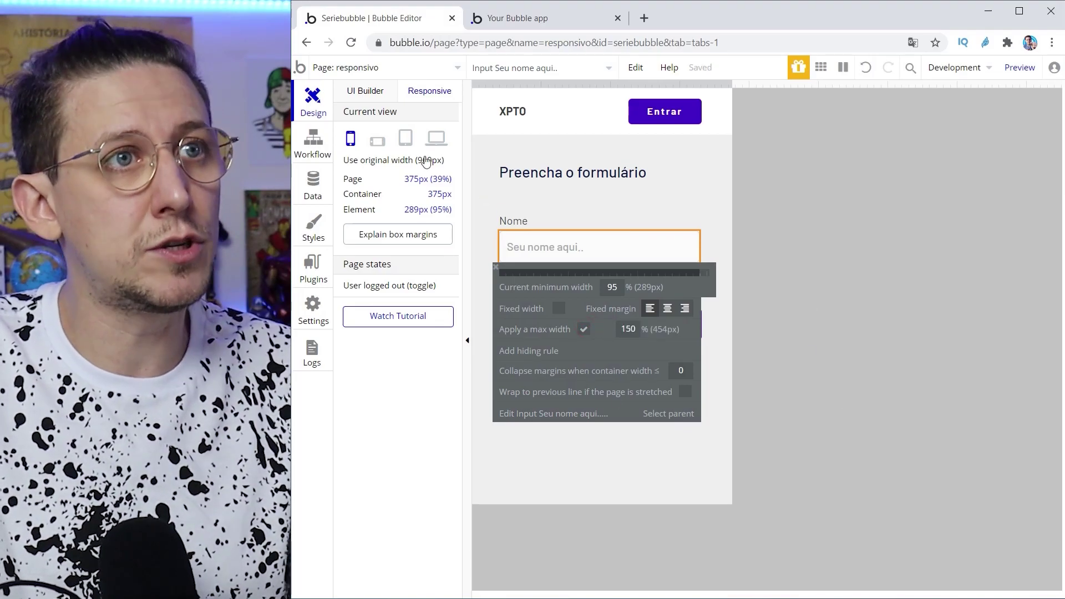
Check how the name input resizes at the desktop, tablet and mobile widths, ending at the 1200px desktop width.
left_click(515, 11)
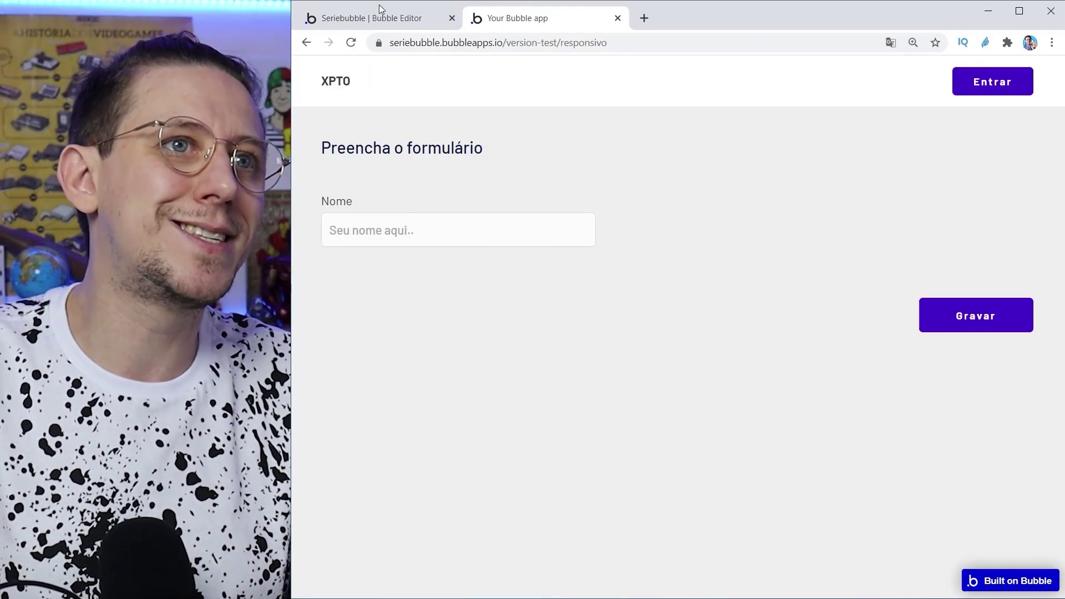
left_click(373, 11)
left_click(437, 138)
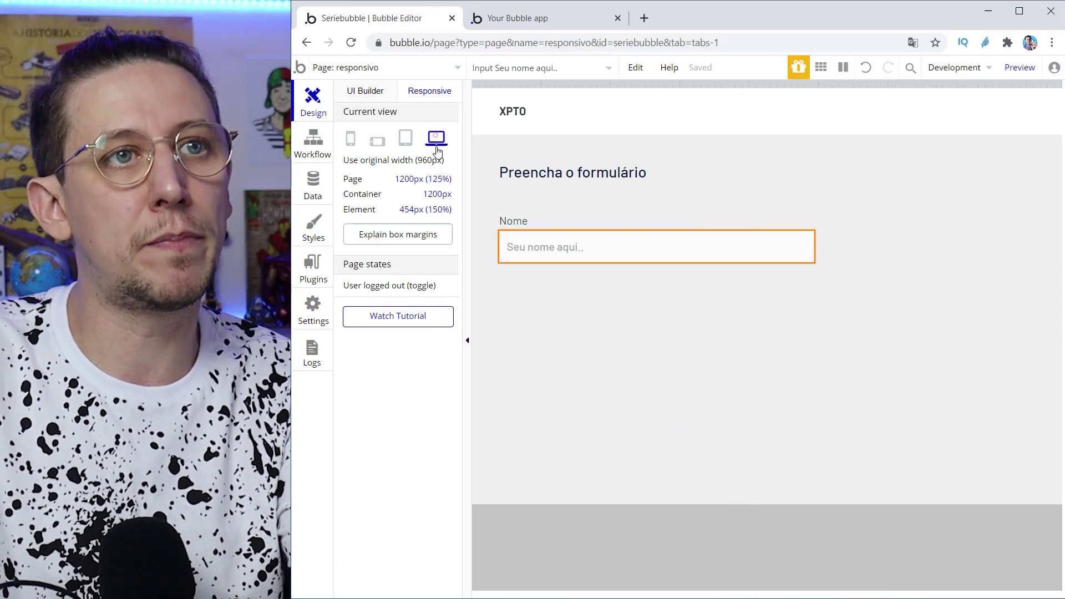
left_click(404, 140)
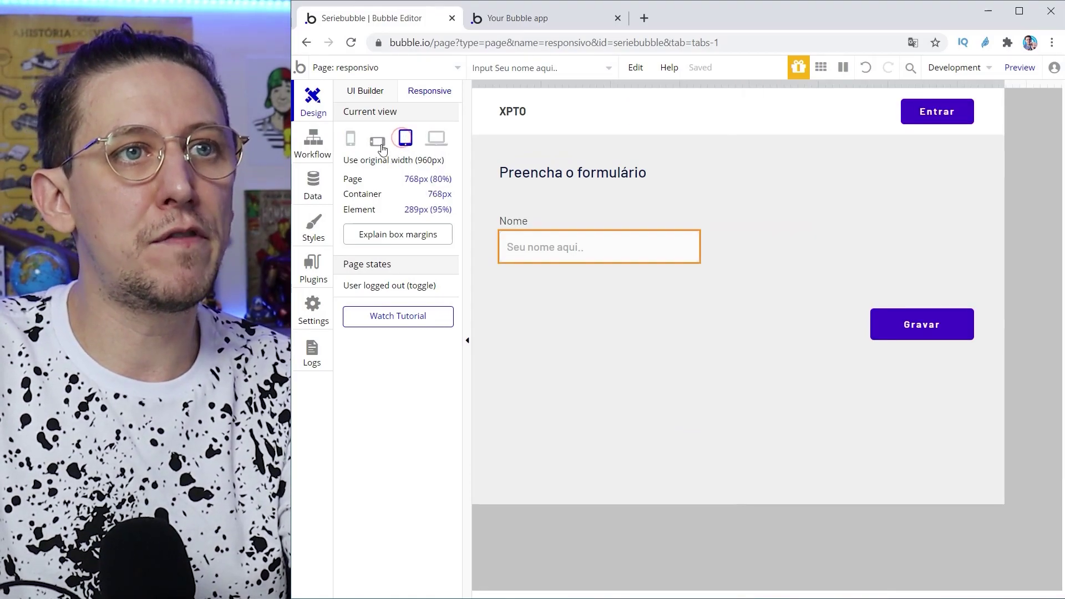
left_click(378, 143)
left_click(351, 140)
left_click(377, 141)
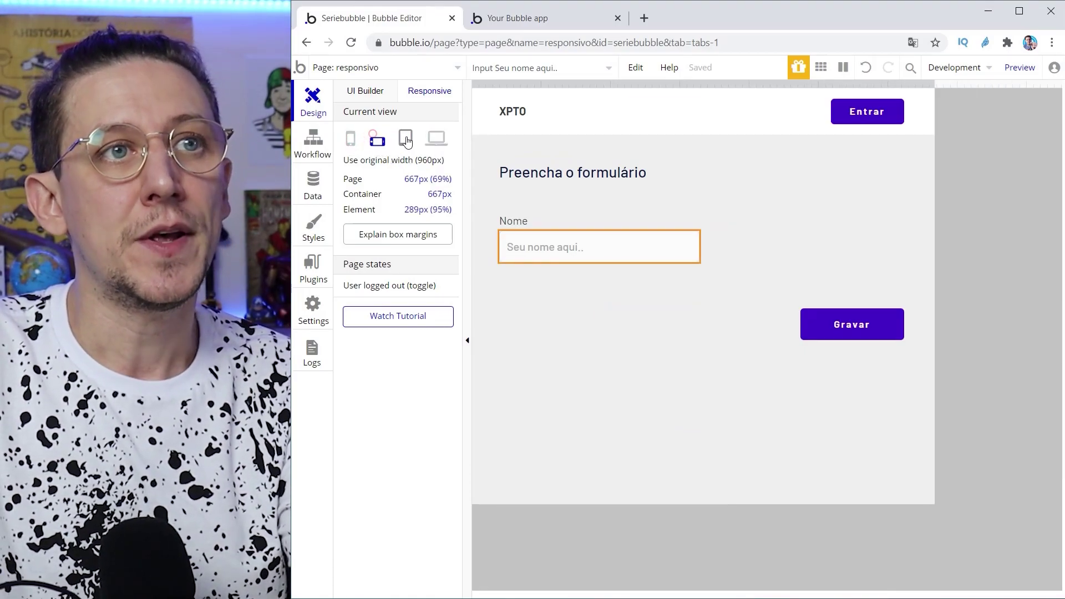
left_click(405, 139)
left_click(437, 138)
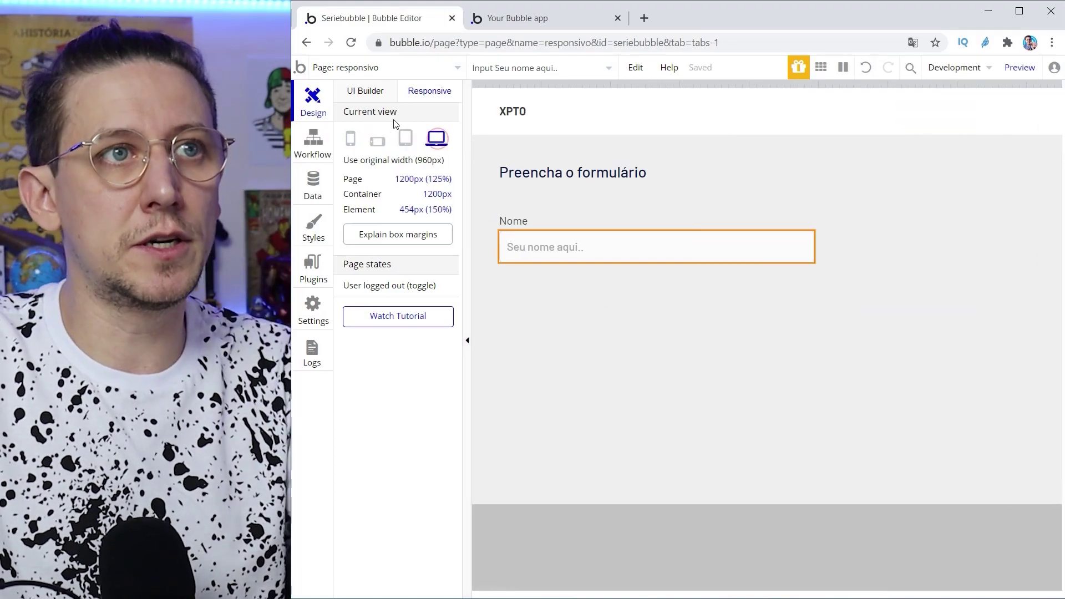
Zoom the page preview out to 50% and back to 100% to examine how the name input stretches.
left_click(509, 7)
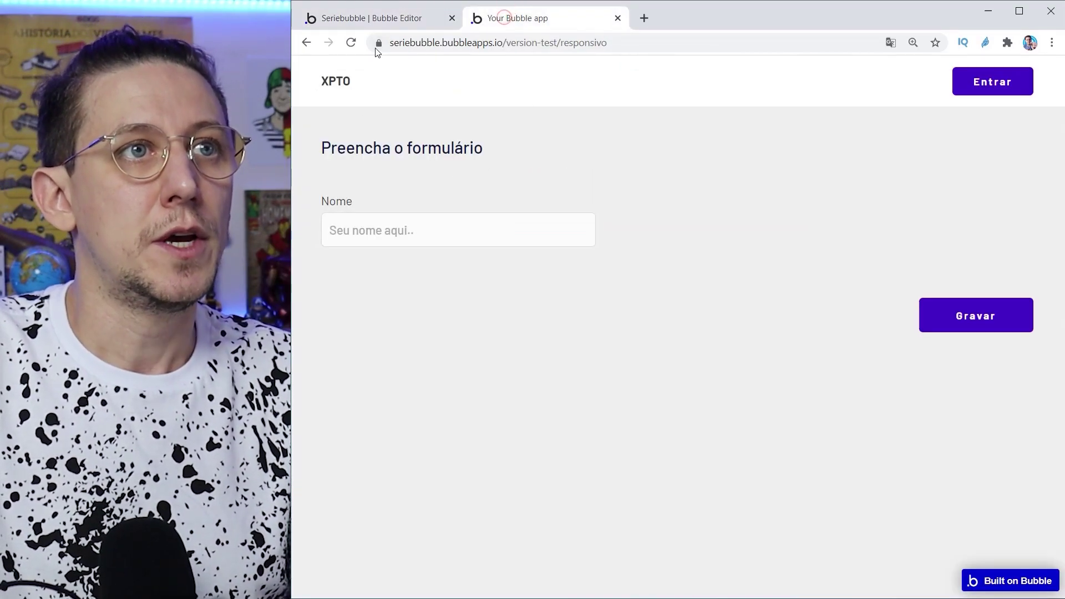
scroll(557, 277, "up", 1, "ctrl")
scroll(560, 277, "down", 7, "ctrl")
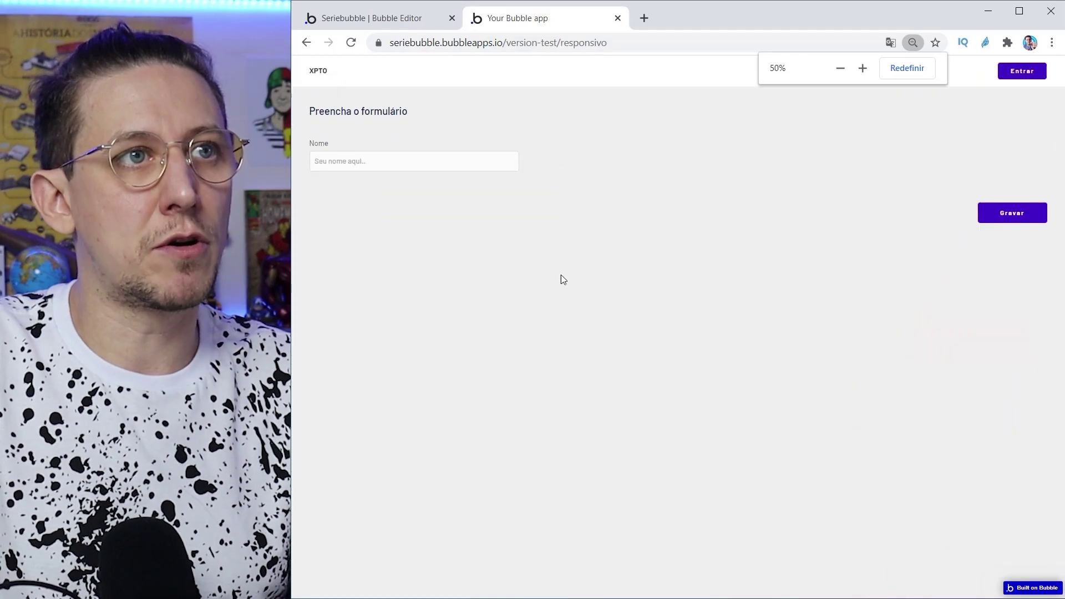
scroll(559, 274, "up", 6, "ctrl")
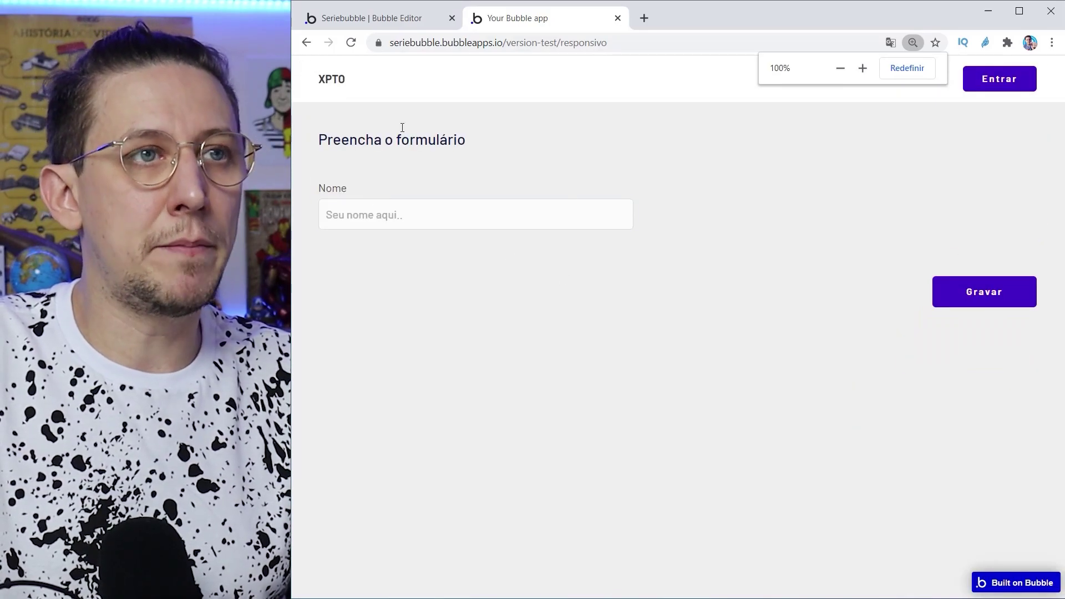
Return to the Bubble editor and make the name input fixed-width again.
left_click(385, 22)
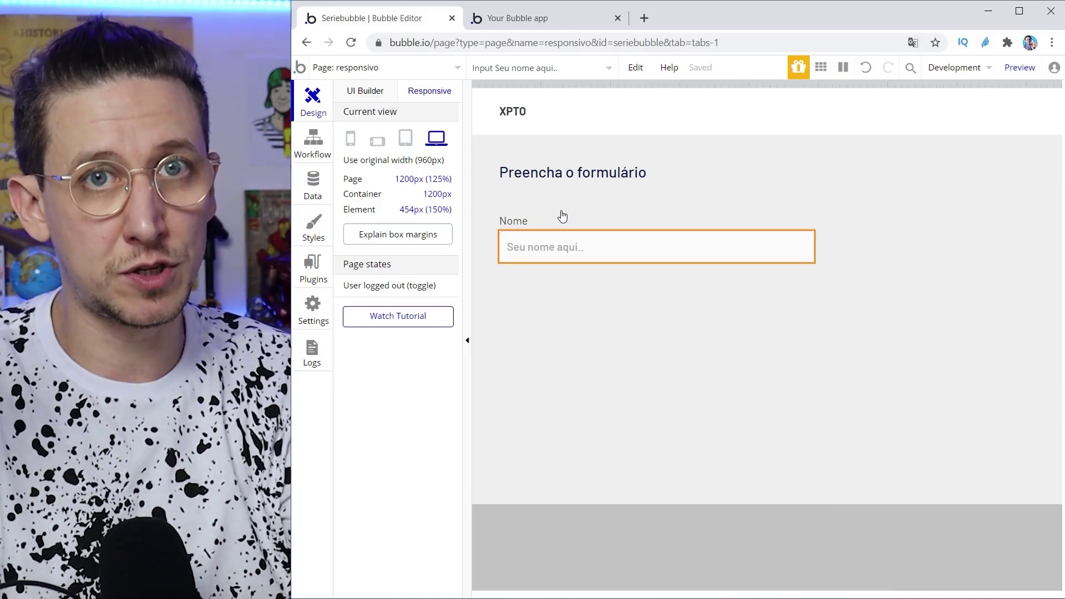
left_click(643, 253)
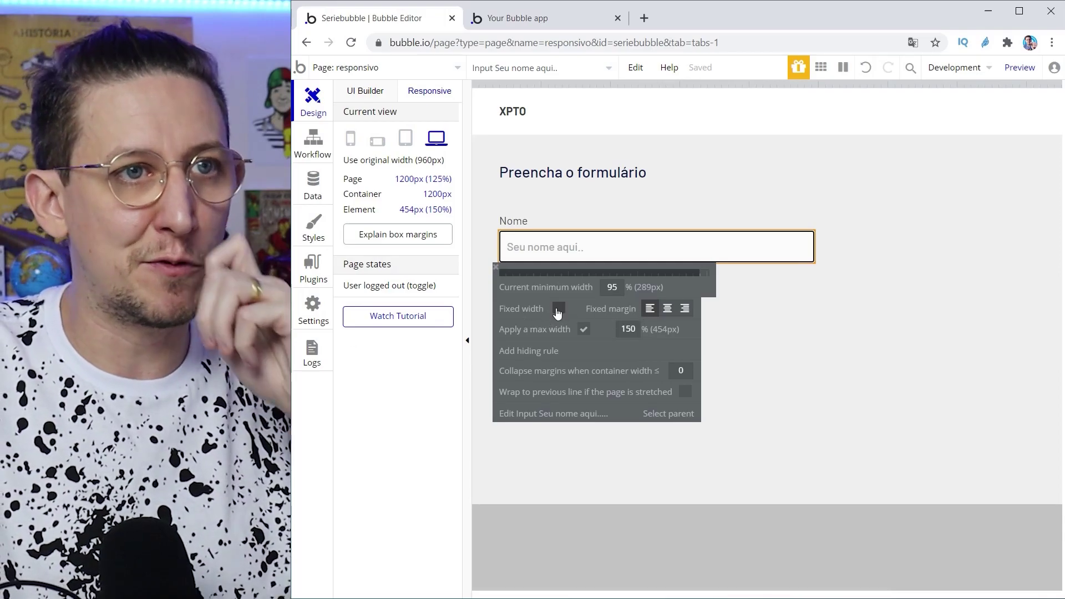
left_click(558, 309)
Set the fixed margins of the Nome label, the name input and the Preencha o formulário heading to centered.
left_click(514, 225)
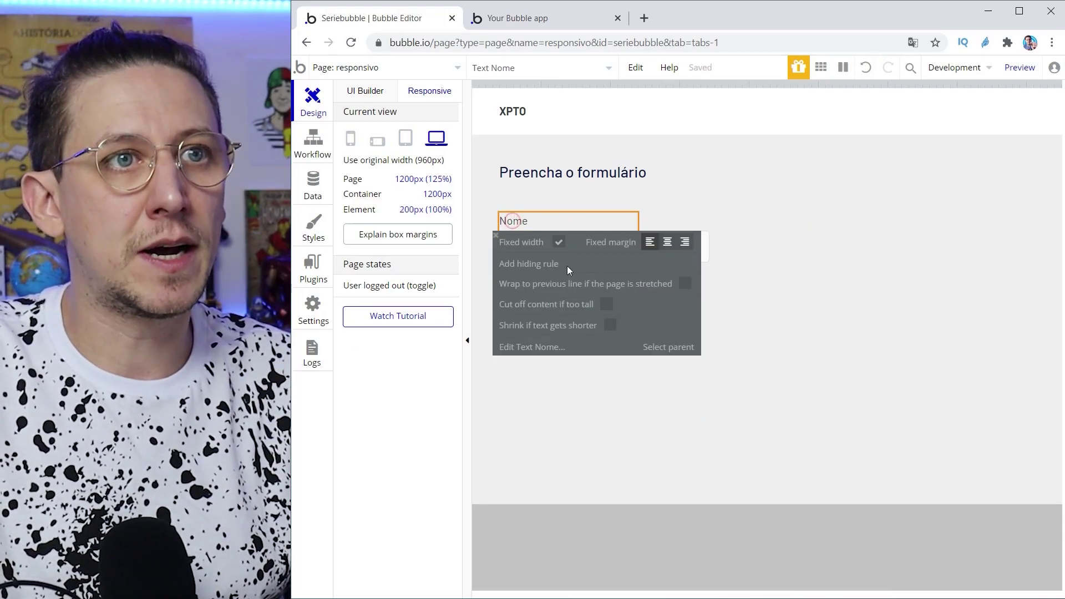
left_click(667, 242)
left_click(648, 254)
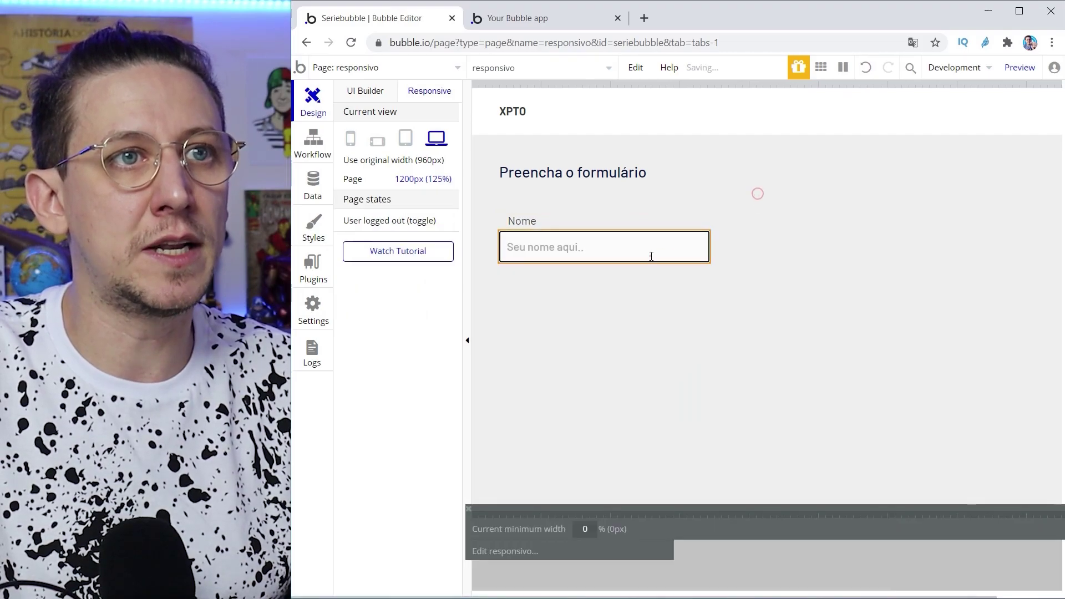
left_click(665, 272)
left_click(605, 167)
left_click(667, 201)
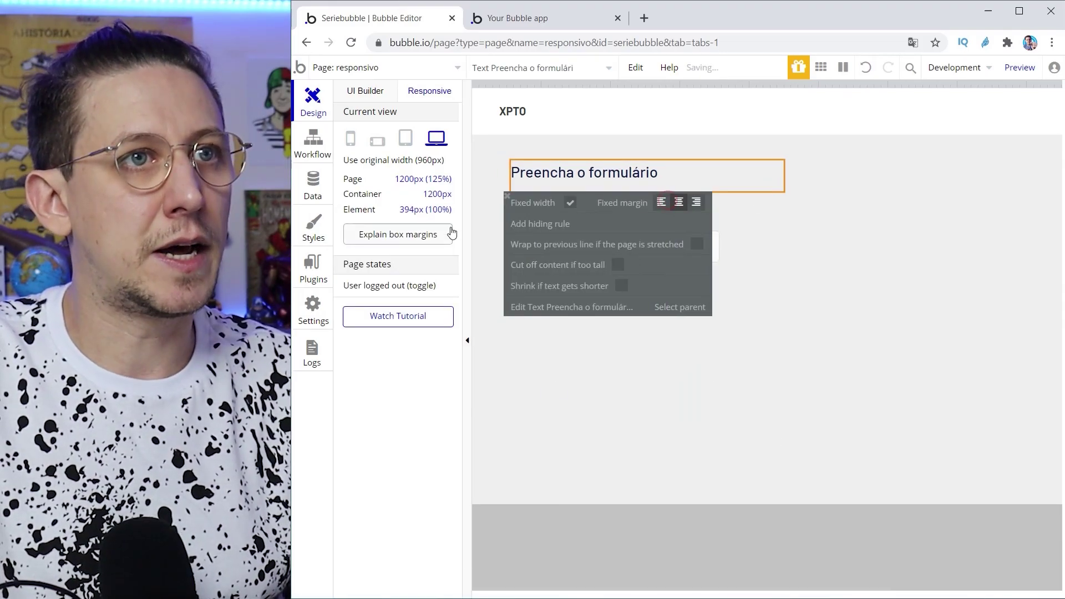
Show the page at the 768px tablet width and set the Gravar button's fixed margin to centered.
left_click(403, 135)
left_click(934, 322)
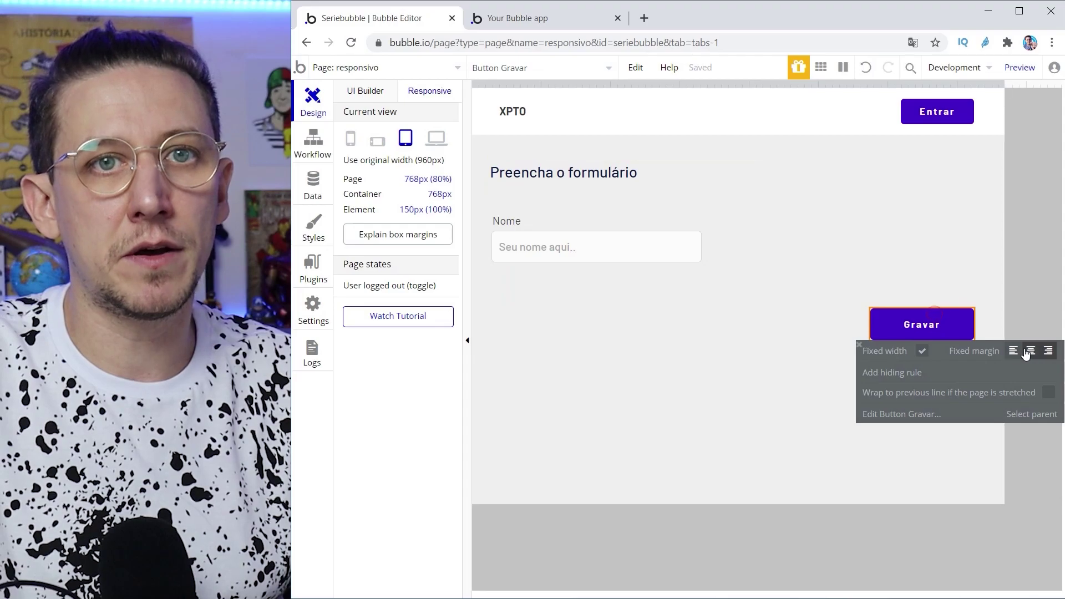
left_click(1047, 350)
left_click(687, 373)
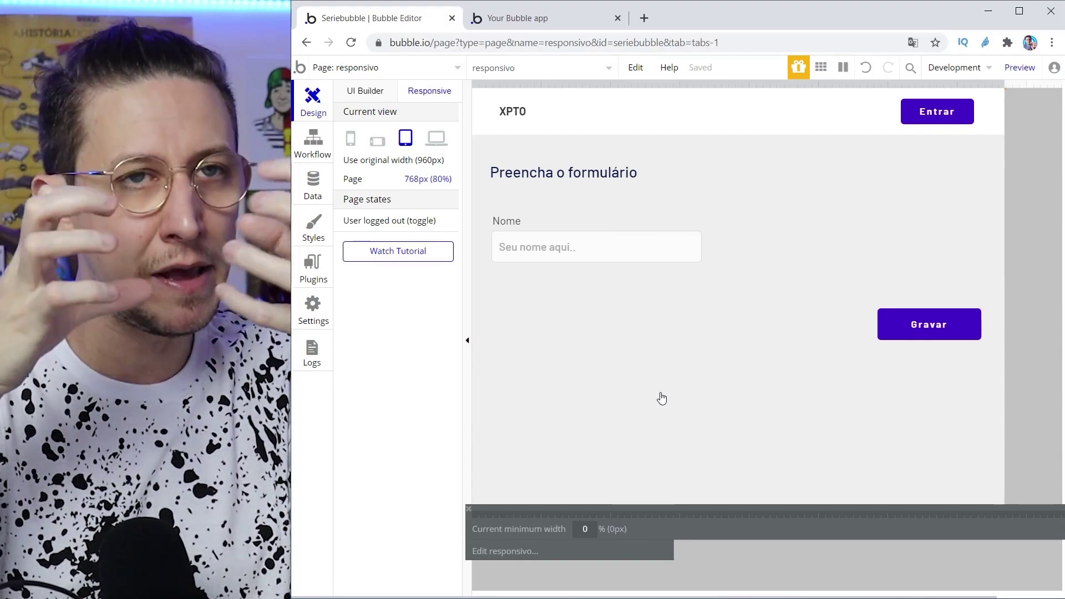
Return to the design view and collapse the element palette to show the full page width.
left_click(349, 97)
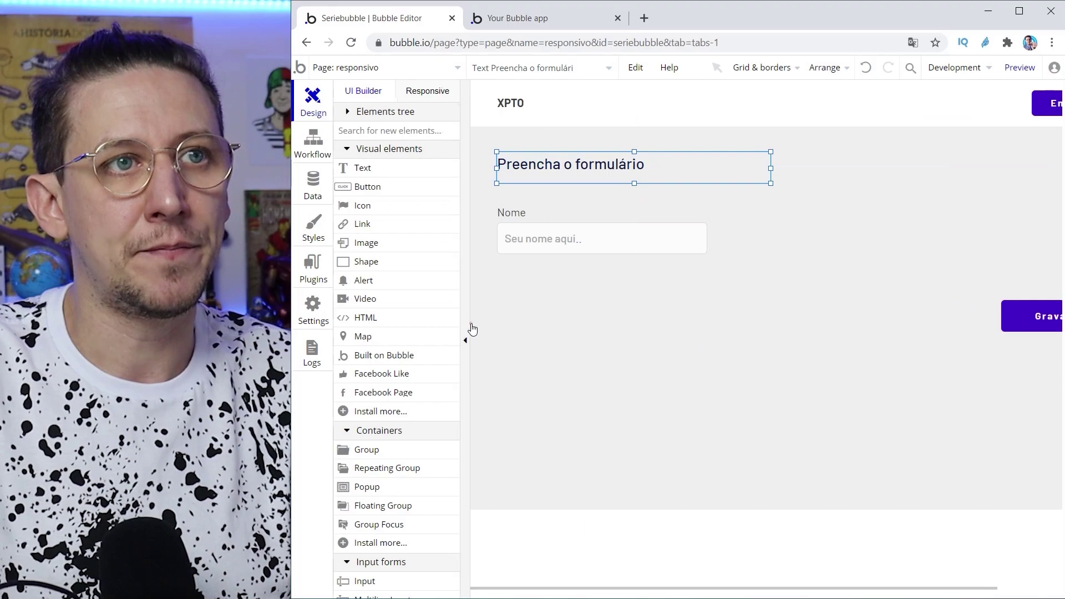
left_click(467, 340)
left_click(360, 300)
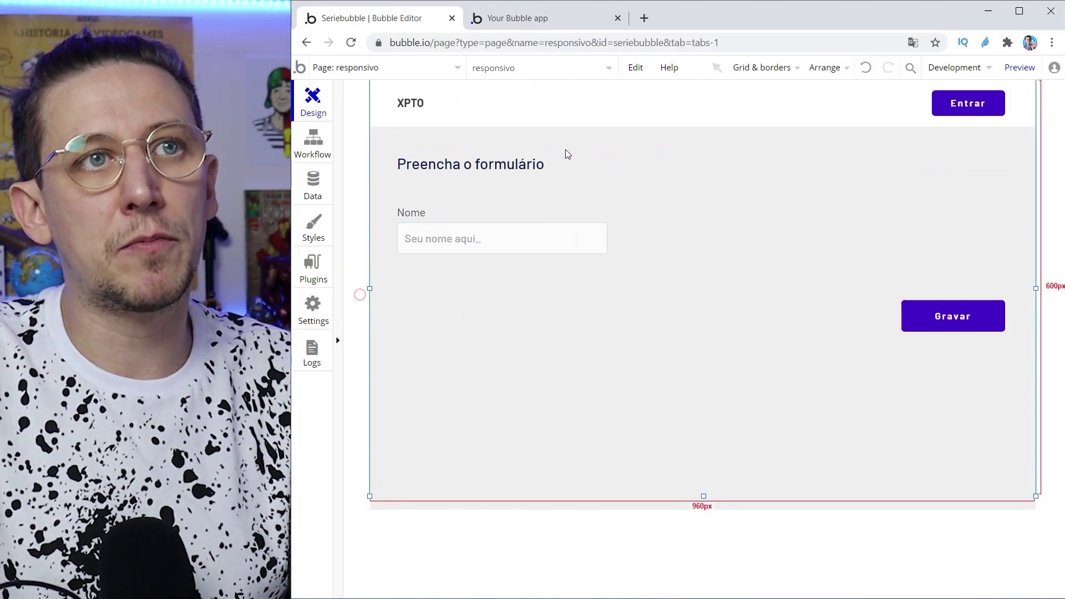
Group the Preencha o formulário heading, the Nome label, the name input and the Gravar button together.
left_click(454, 170)
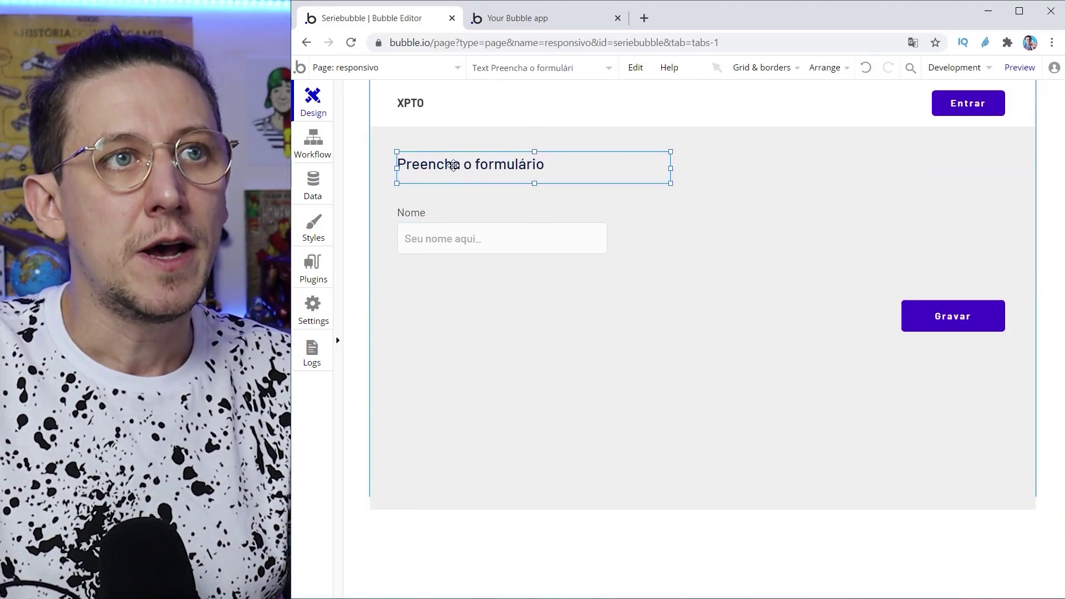
left_click(420, 210, "shift")
left_click(429, 242, "shift")
left_click(952, 313, "shift")
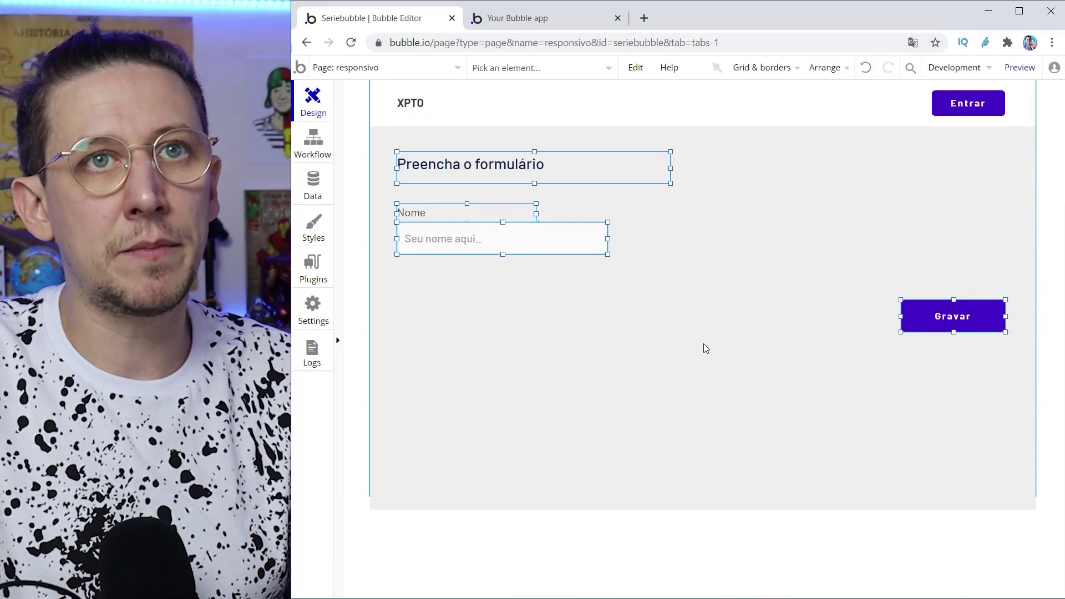
left_click(850, 74)
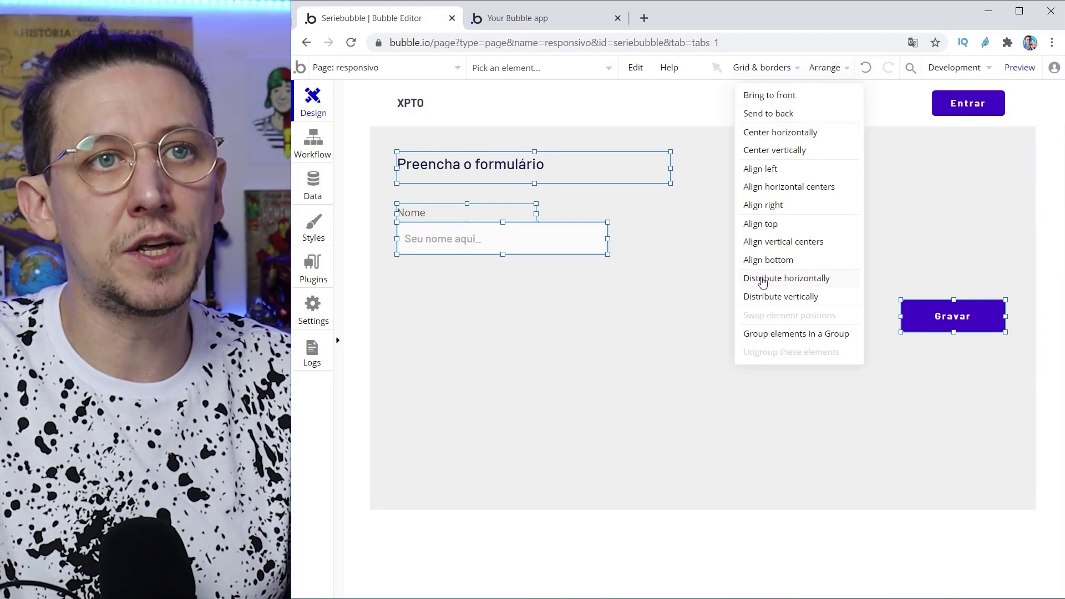
left_click(771, 335)
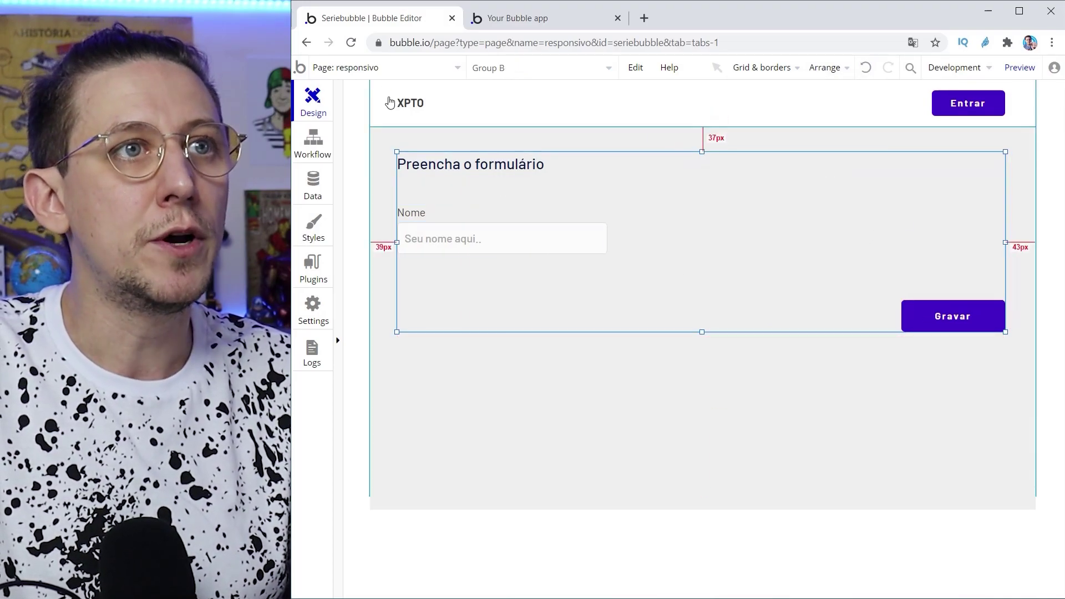
Try making the new form group fixed-width in the responsive view at the 768px tablet width.
left_click(341, 120)
left_click(421, 90)
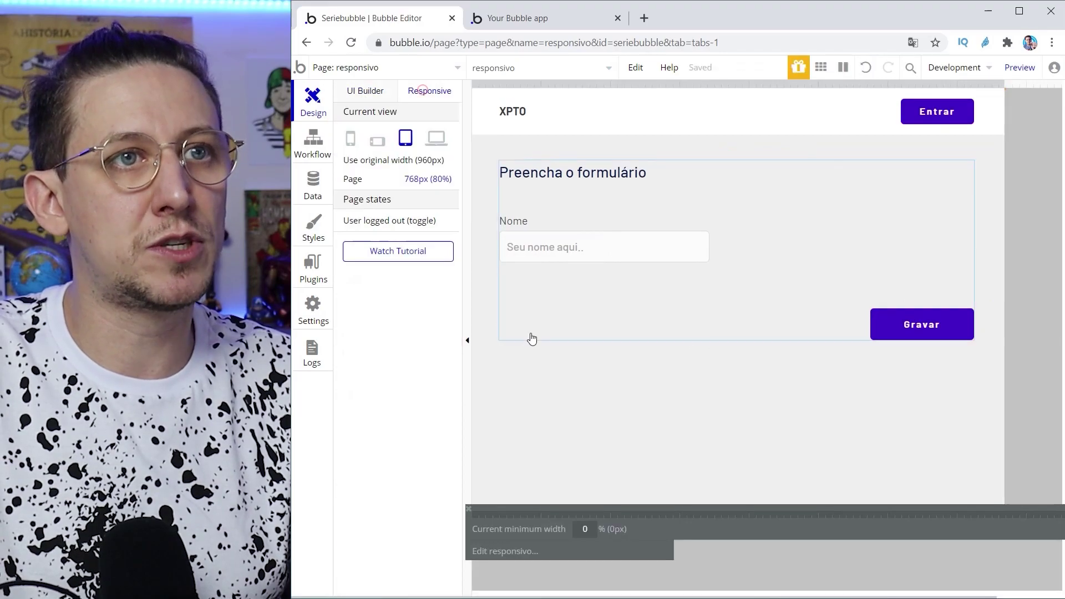
left_click(613, 319)
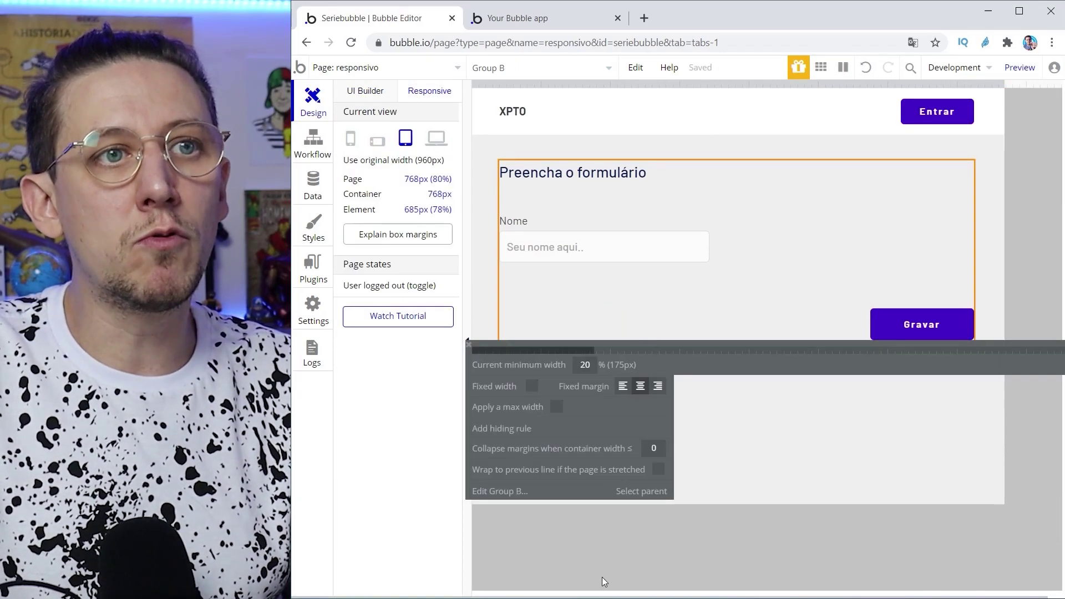
left_click(532, 386)
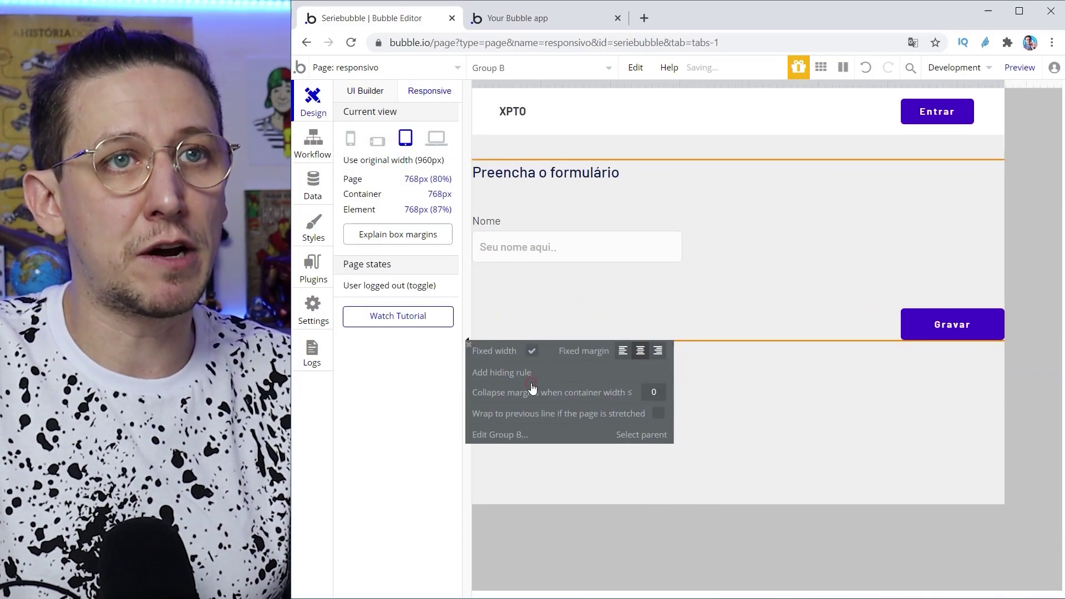
Show the page at the 375px mobile width, turn off the form group's fixed width and set its minimum width to 35%.
left_click(351, 138)
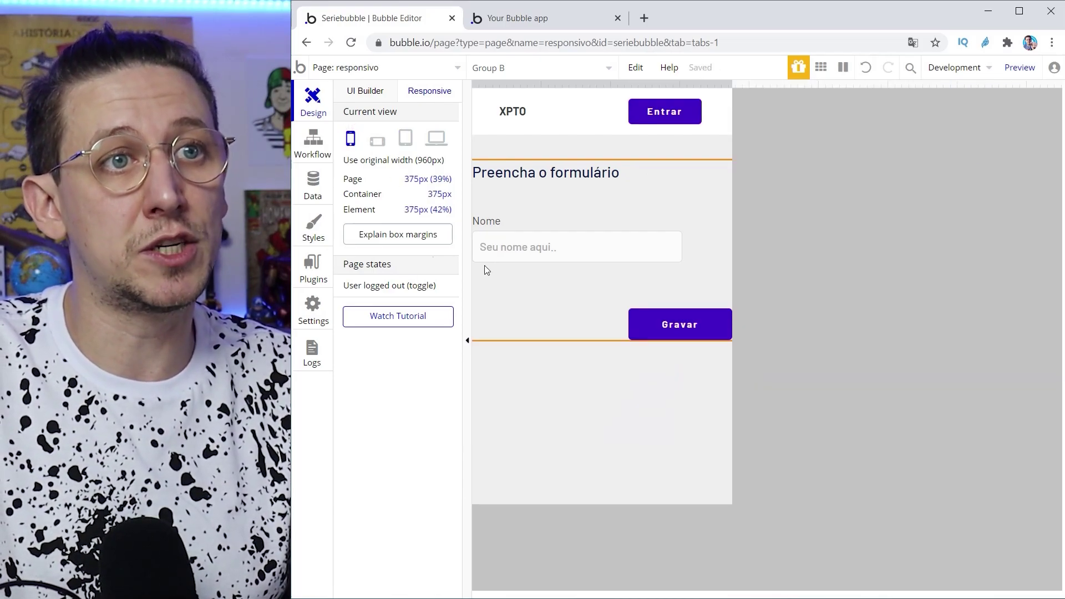
left_click(570, 337)
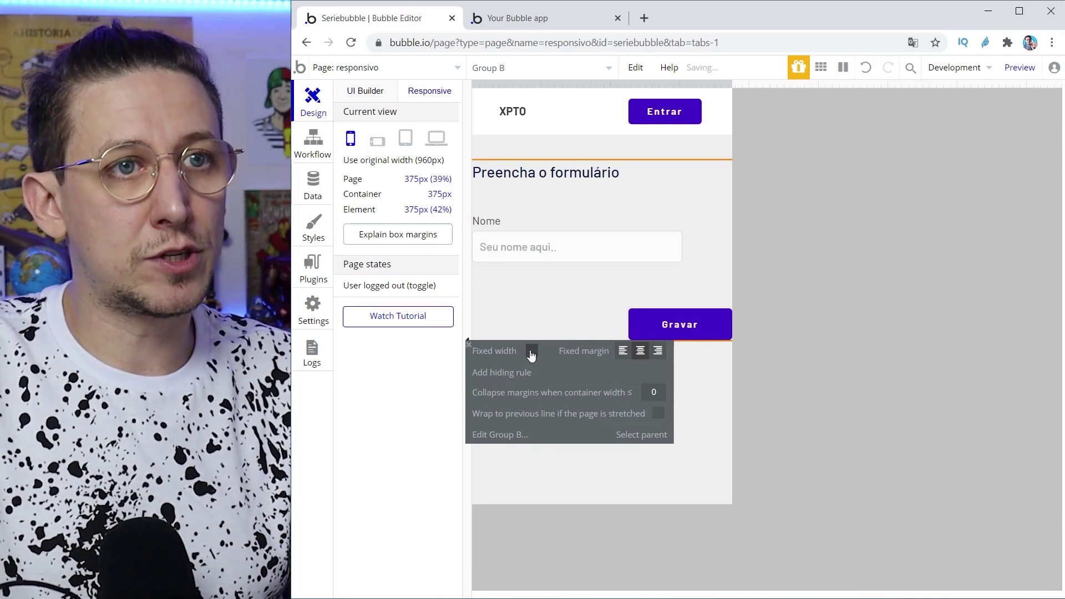
left_click(531, 351)
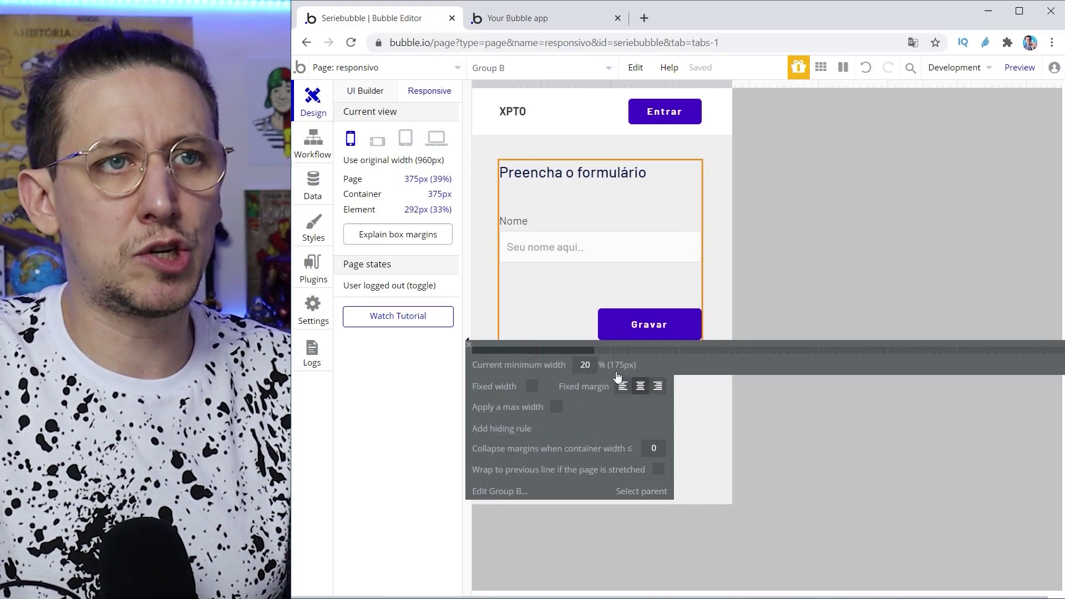
left_click_drag(594, 348, 688, 351)
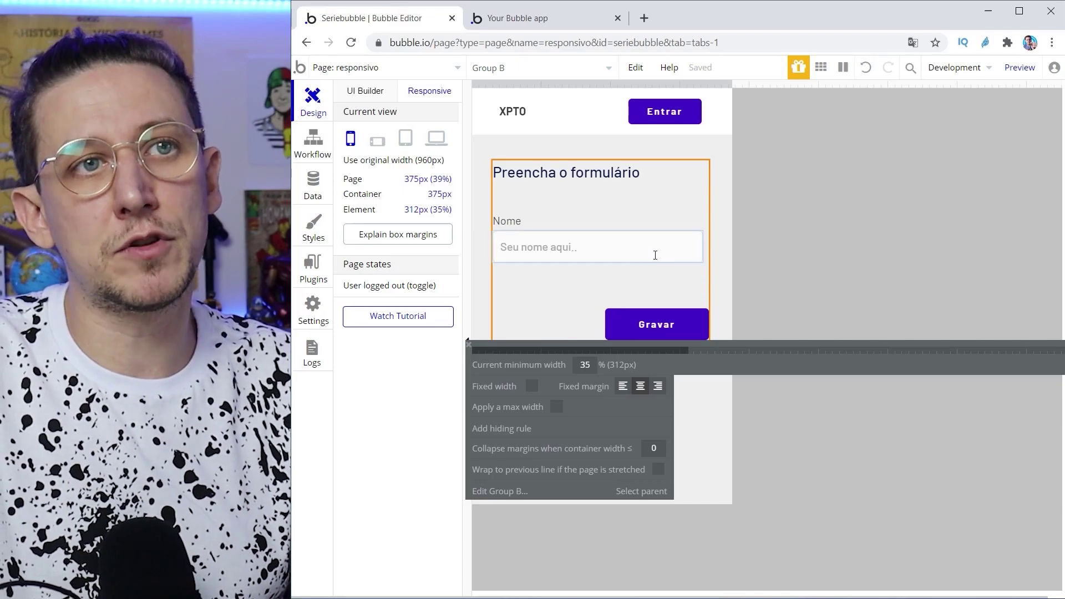
Set the name input's minimum width to 99% in the mobile view.
left_click(599, 255)
left_click(553, 273)
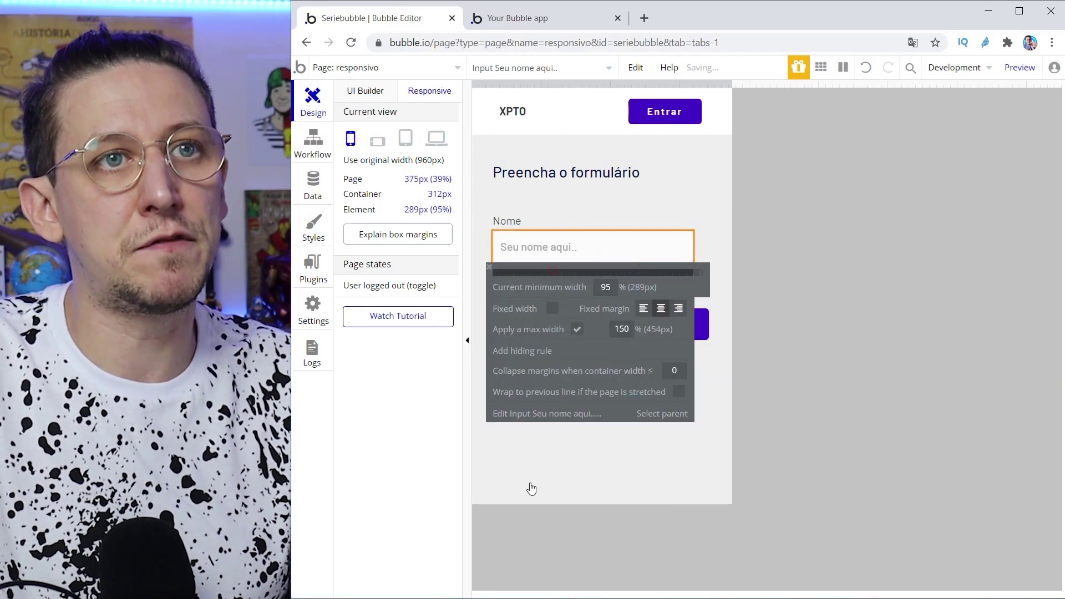
left_click_drag(704, 274, 711, 274)
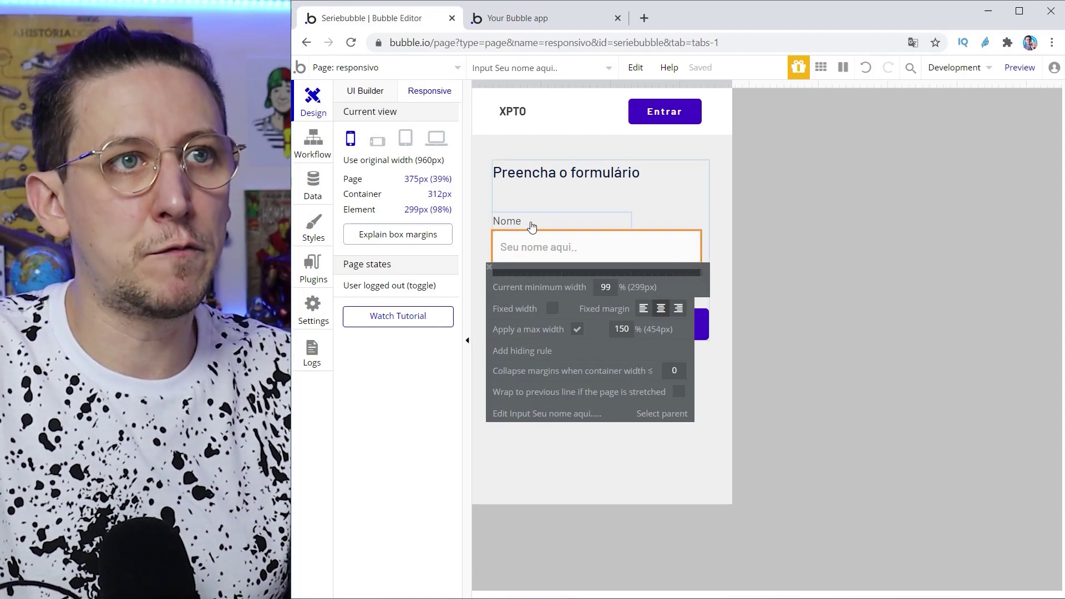
Switch to the app preview, reload it and examine how the form adapts at zoom levels from 33% to above normal size.
left_click(436, 137)
left_click(541, 25)
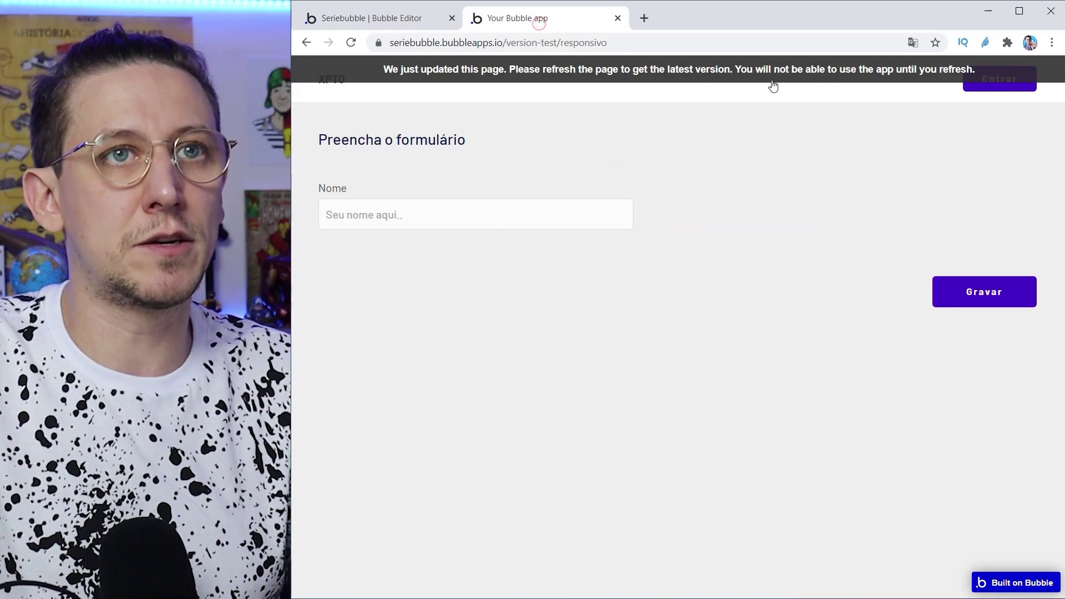
key("F5")
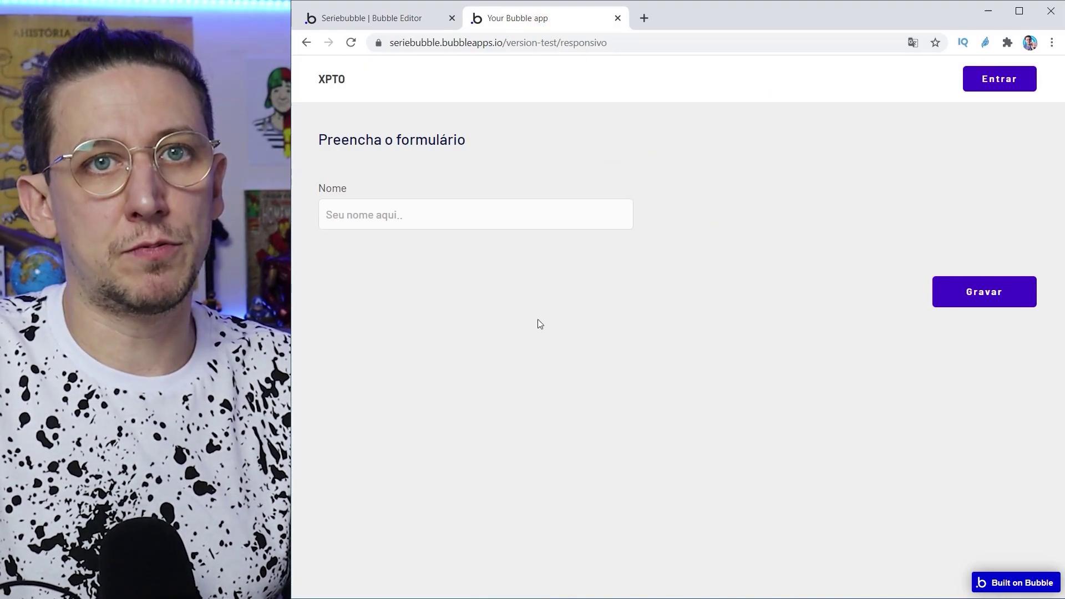
key("ctrl+minus")
key("ctrl+minus")
key("ctrl+minus")
key("ctrl+minus")
key("ctrl+minus")
key("ctrl+minus")
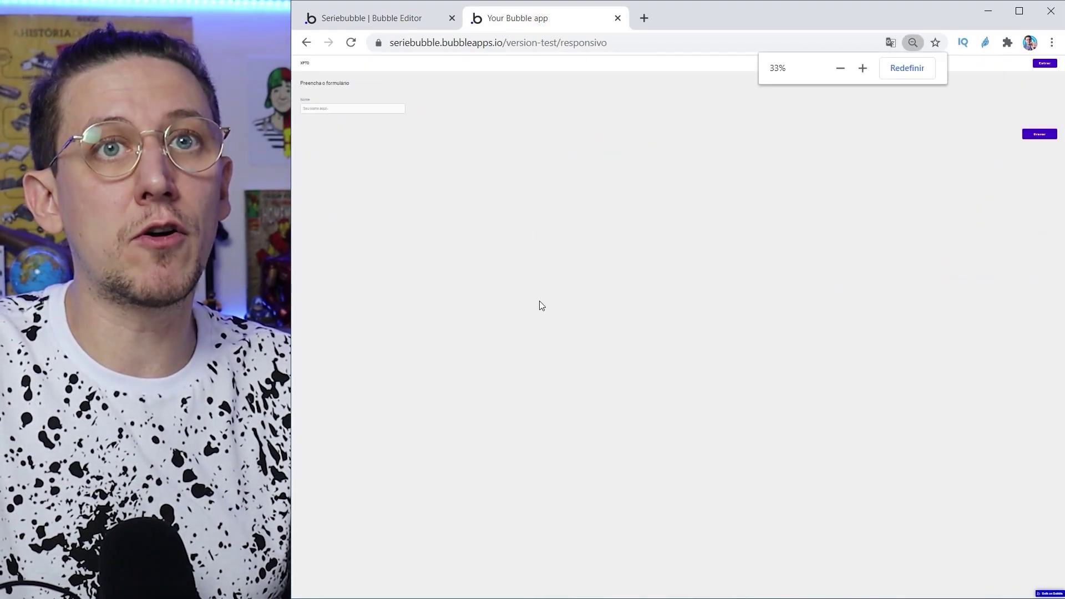
key("ctrl+plus")
key("ctrl+plus")
key("ctrl+plus")
key("ctrl+plus")
key("ctrl+plus")
key("ctrl+plus")
key("ctrl+plus")
key("ctrl+plus")
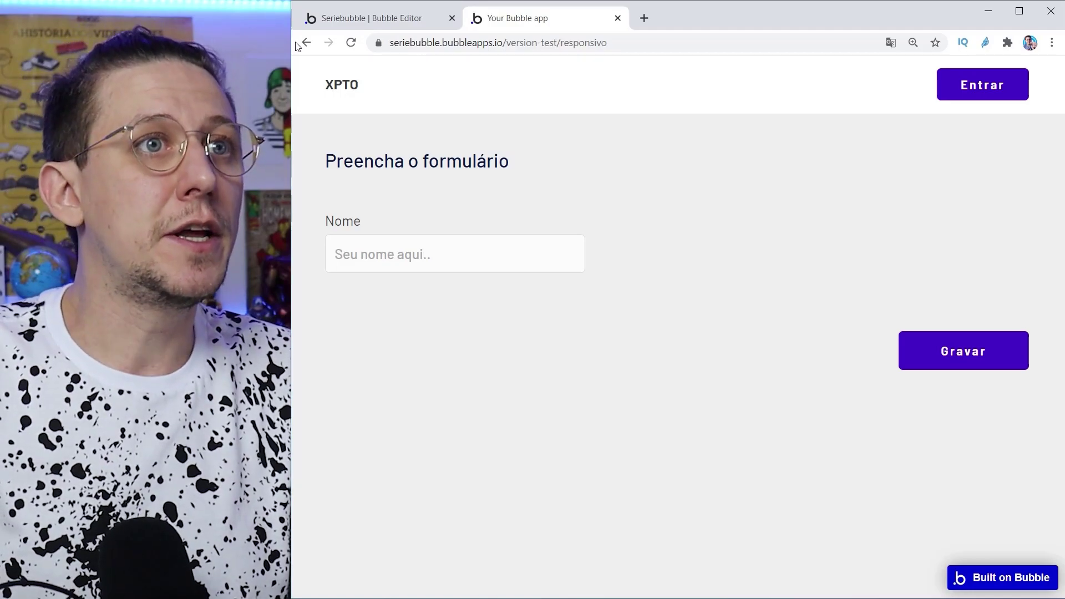
Return to the Bubble editor, stop applying a max width to the name input, and check the 375px mobile layout.
left_click(354, 23)
left_click(350, 139)
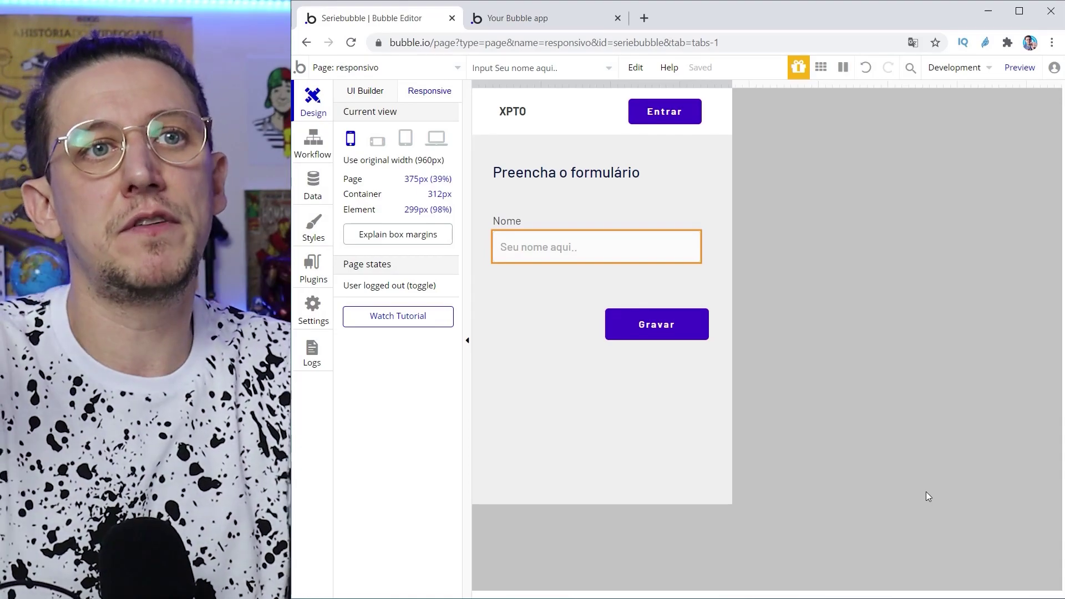
left_click(552, 247)
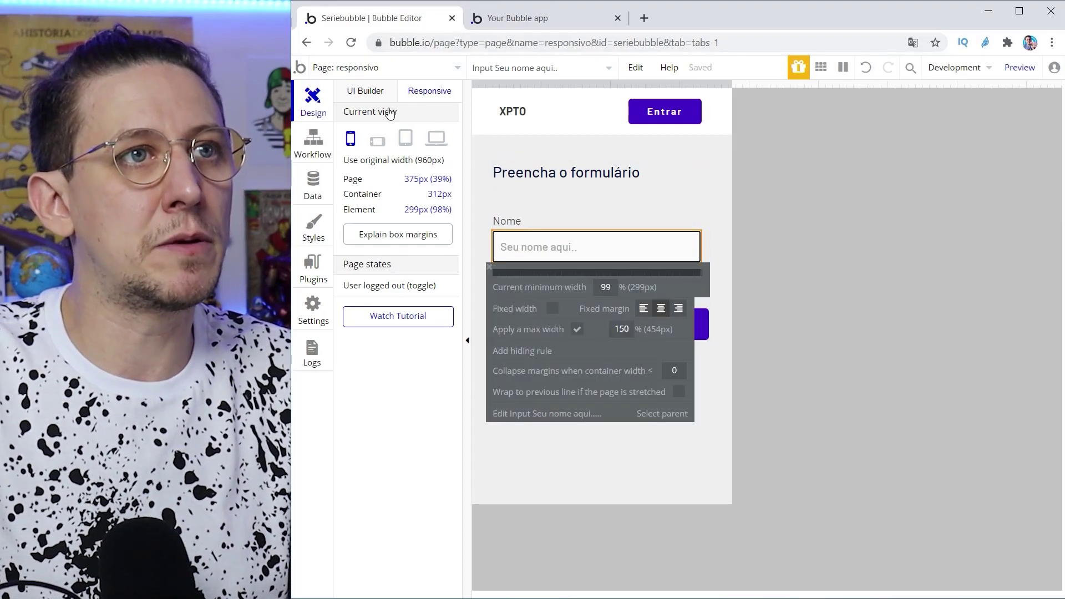
left_click(366, 94)
left_click(633, 239)
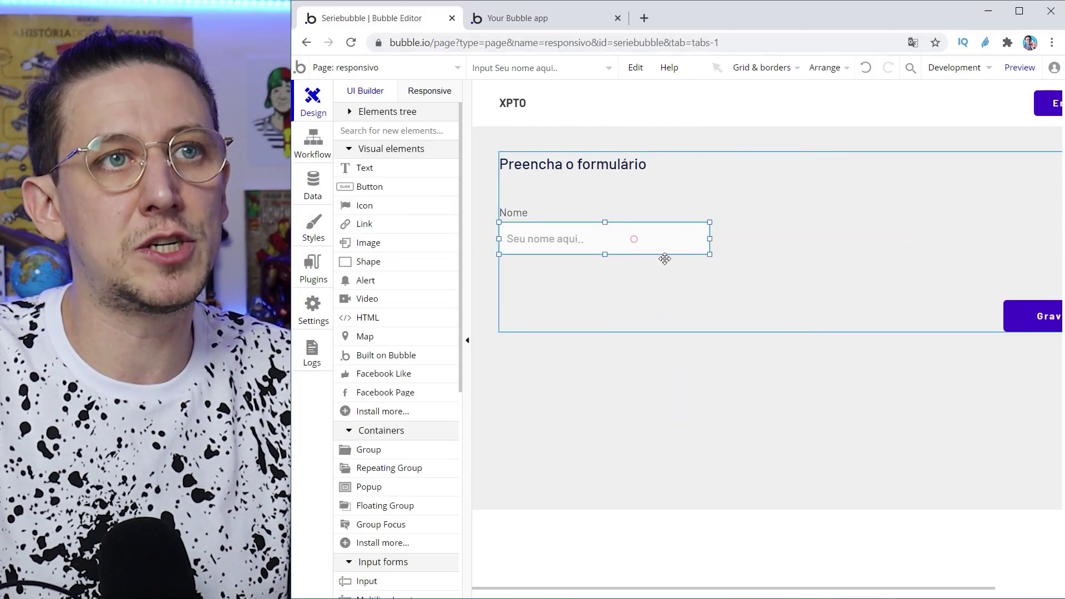
double_click(634, 237)
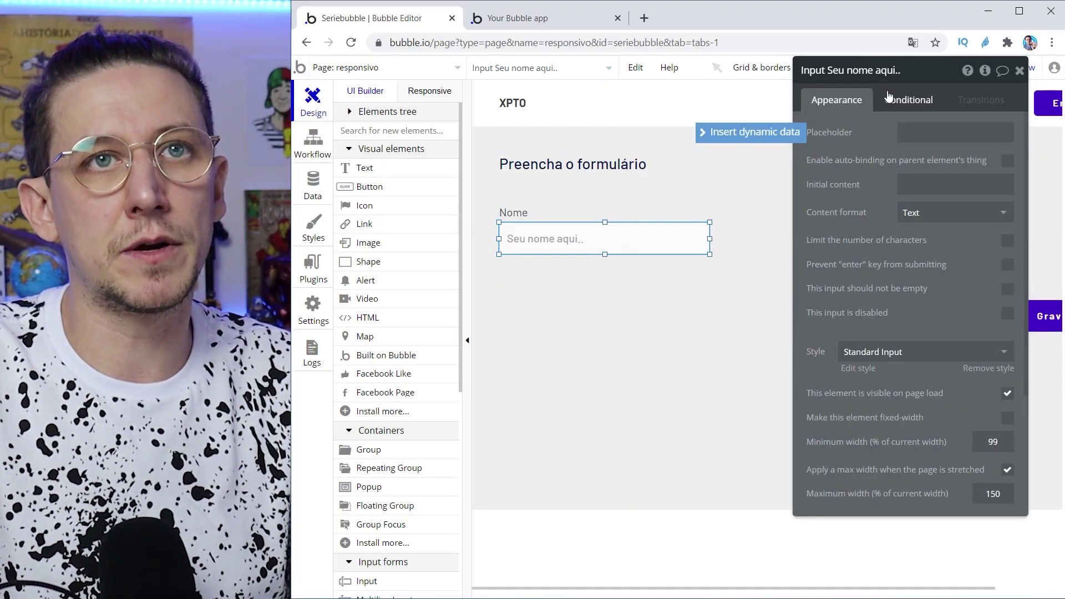
scroll(937, 429, "down", 1)
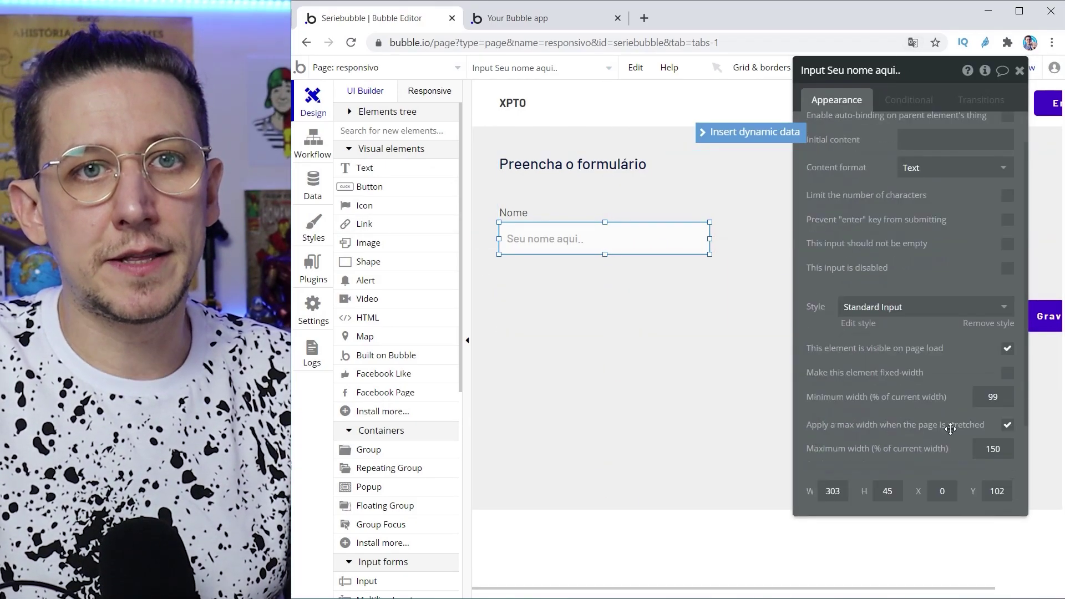
left_click(1007, 348)
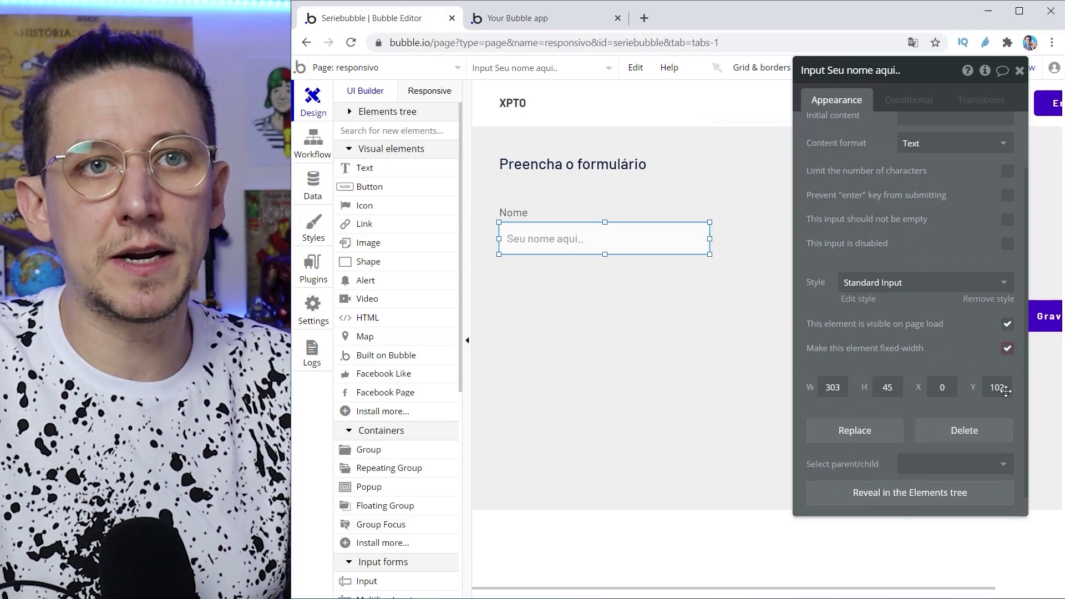
left_click(1008, 349)
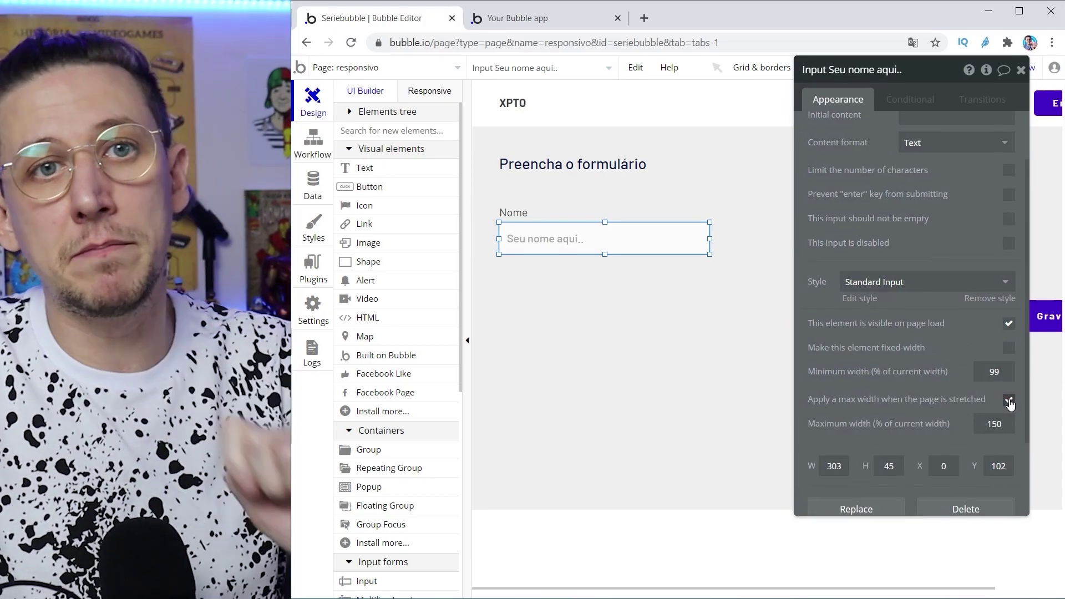
left_click(1009, 402)
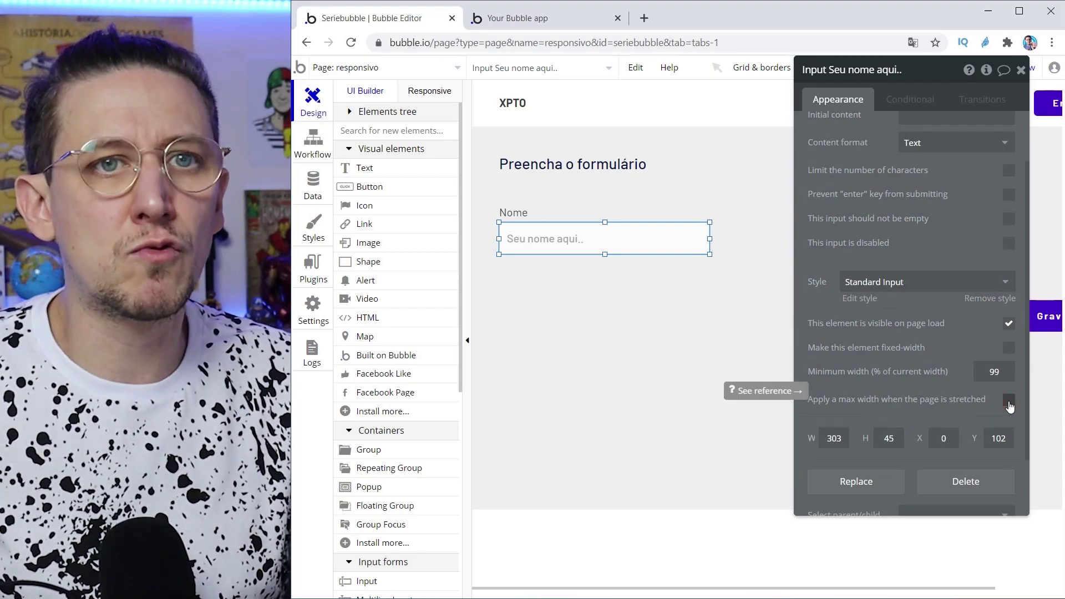
left_click(438, 90)
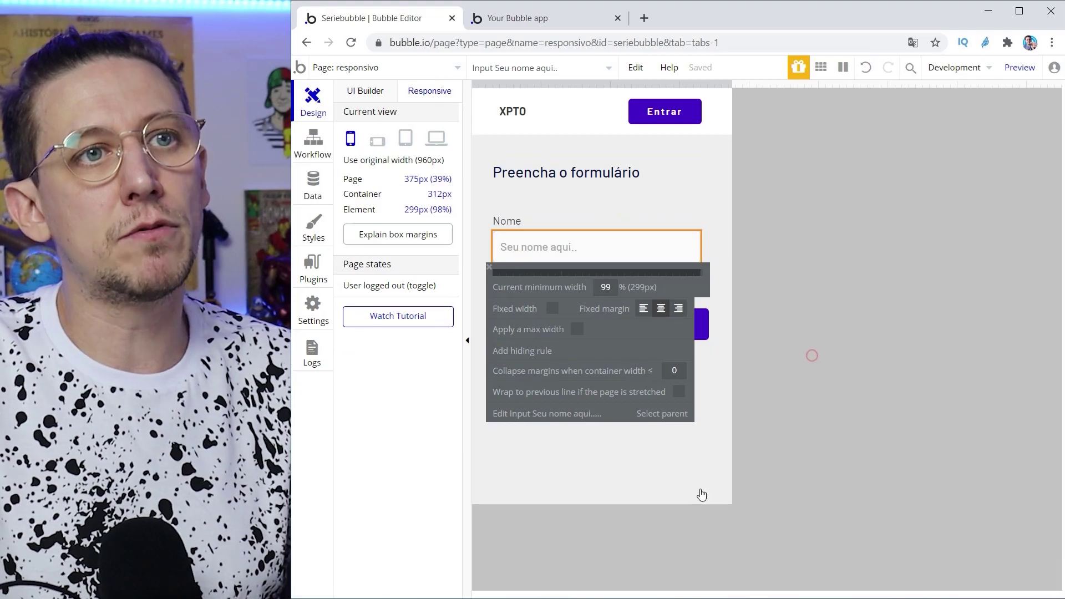
left_click(632, 482)
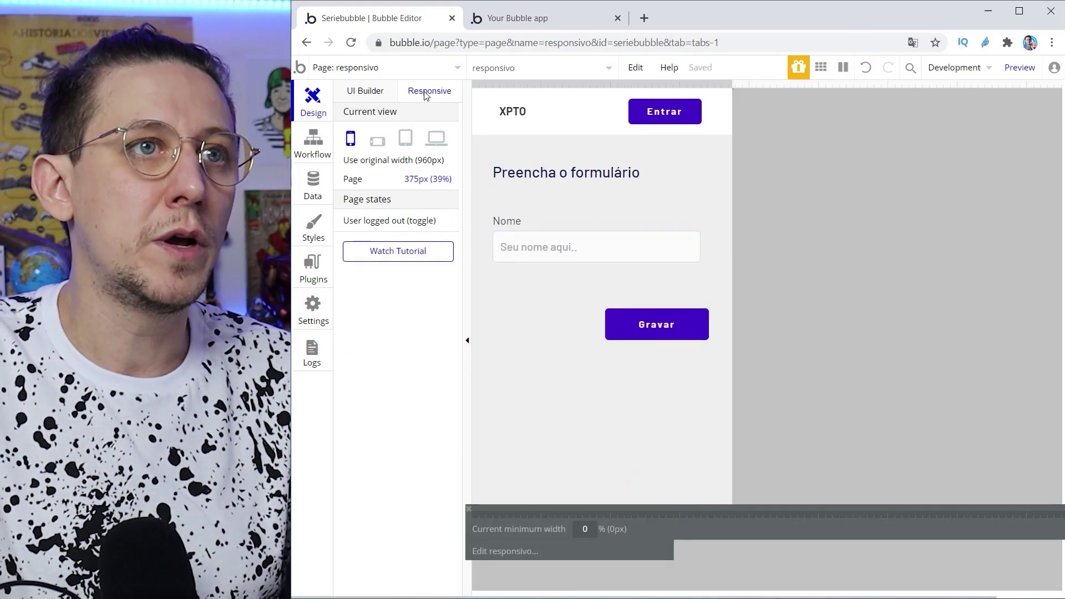
In the design view, widen the name input to span the form group, ending level with the Gravar button's outer edge.
left_click(362, 92)
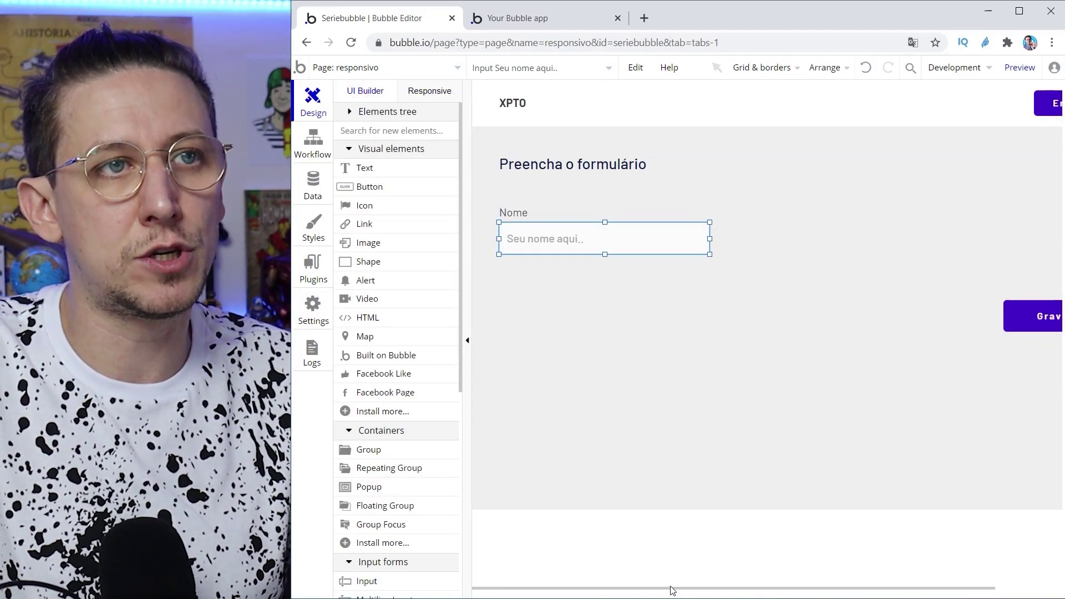
left_click(467, 345)
left_click_drag(607, 239, 1005, 238)
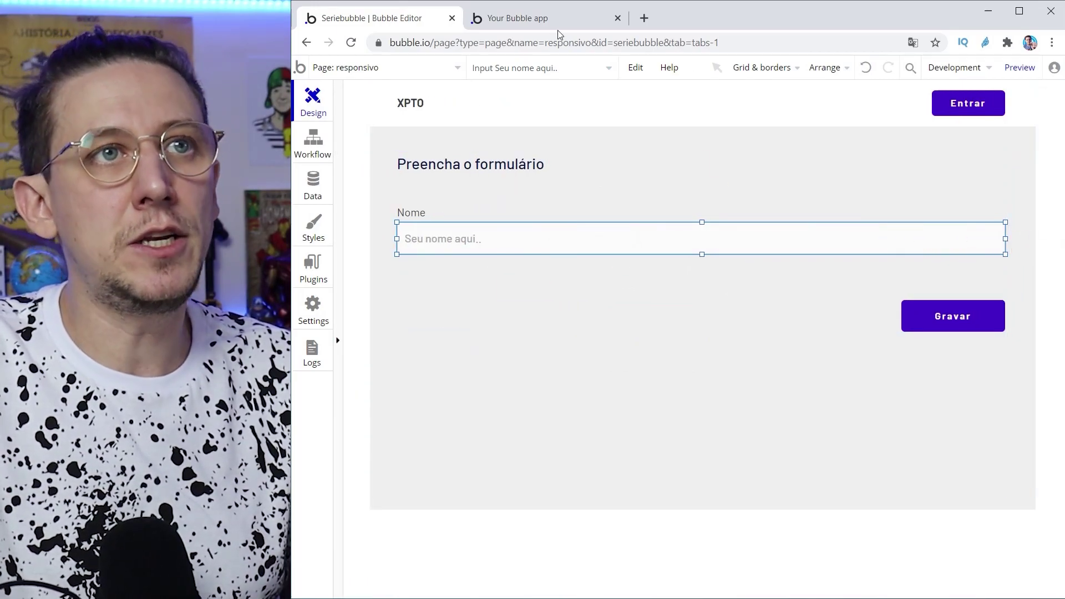
Switch to the app preview, reload it and examine the stretched name input at 50% zoom.
left_click(563, 18)
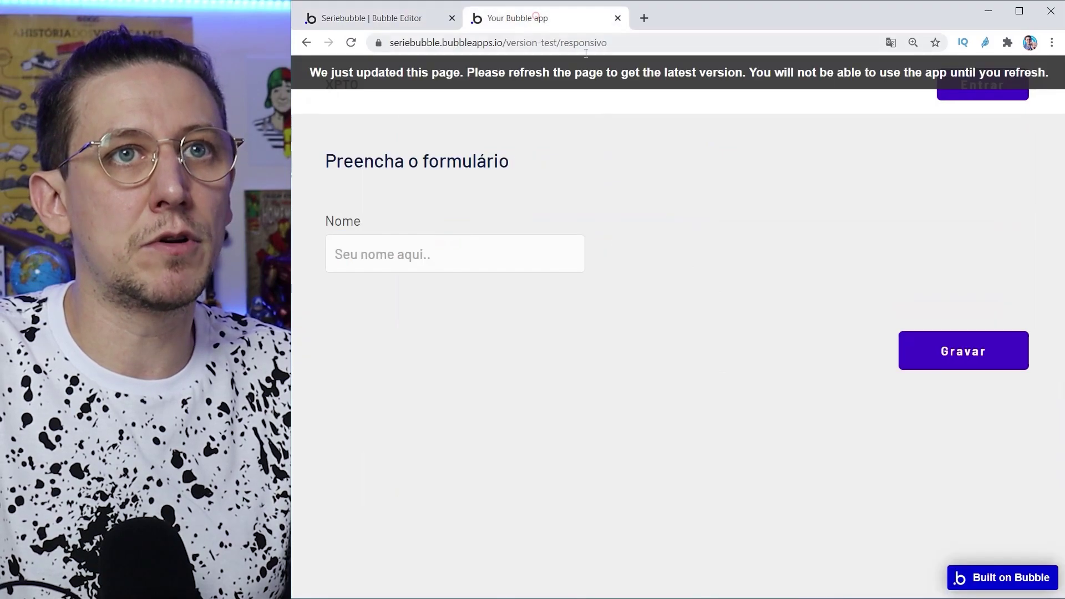
left_click(605, 76)
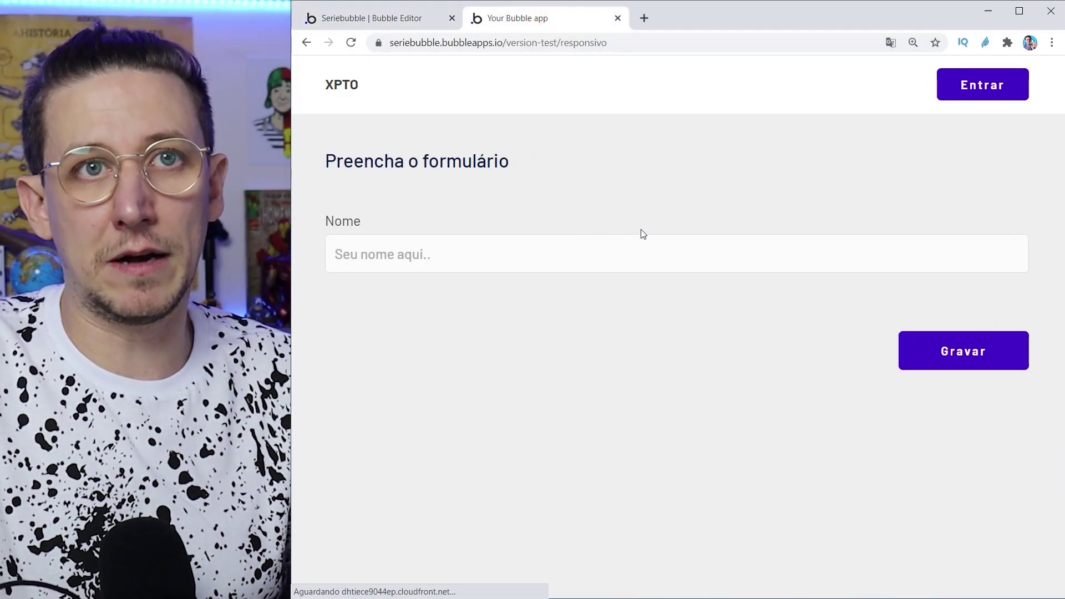
key("ctrl+minus")
key("ctrl+minus")
key("ctrl+minus")
key("ctrl+minus")
key("ctrl+minus")
key("ctrl+minus")
key("ctrl+minus")
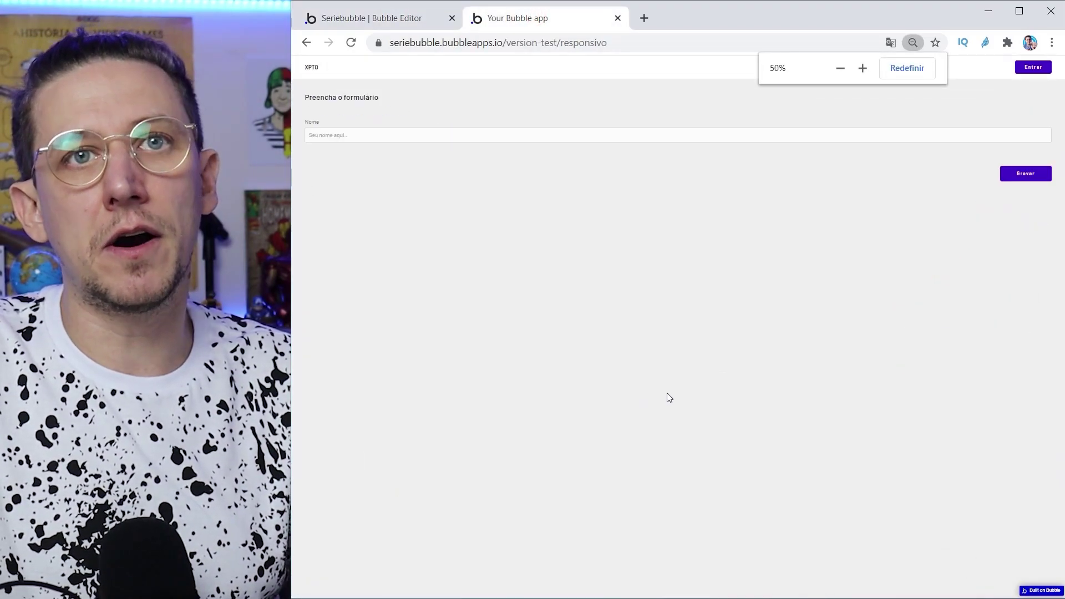
Examine the form's narrow layout in the preview at 300% and 500% zoom, and return to the Bubble editor.
key("ctrl+plus")
key("ctrl+plus")
key("ctrl+plus")
key("ctrl+plus")
key("ctrl+plus")
key("ctrl+plus")
key("ctrl+plus")
key("ctrl+plus")
key("ctrl+plus")
key("ctrl+plus")
key("ctrl+plus")
key("ctrl+plus")
key("ctrl+plus")
key("ctrl+plus")
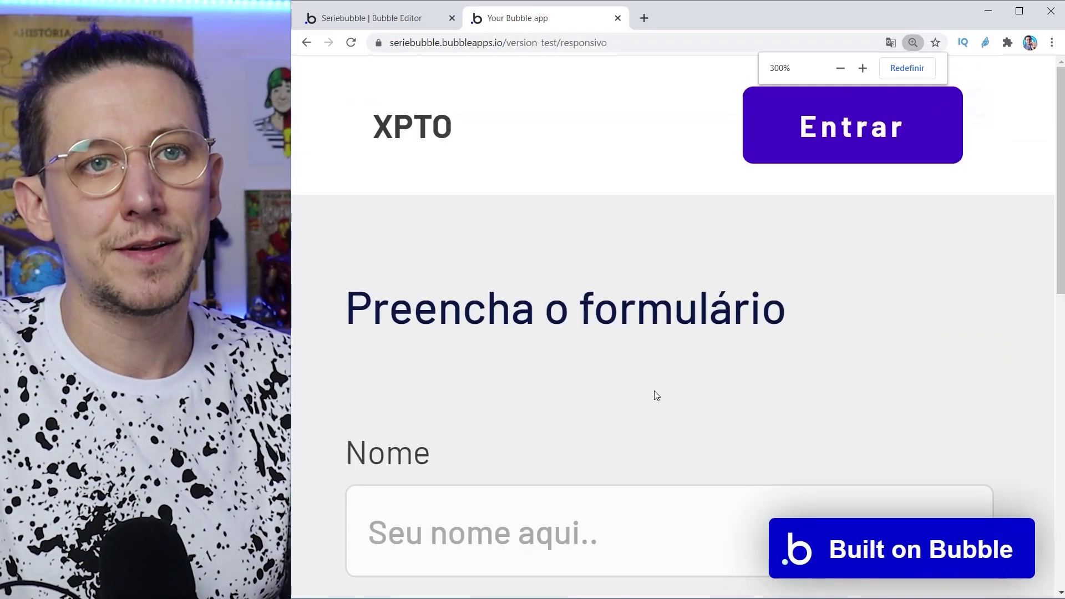
scroll(665, 377, "down", 6)
key("ctrl+plus")
key("ctrl+plus")
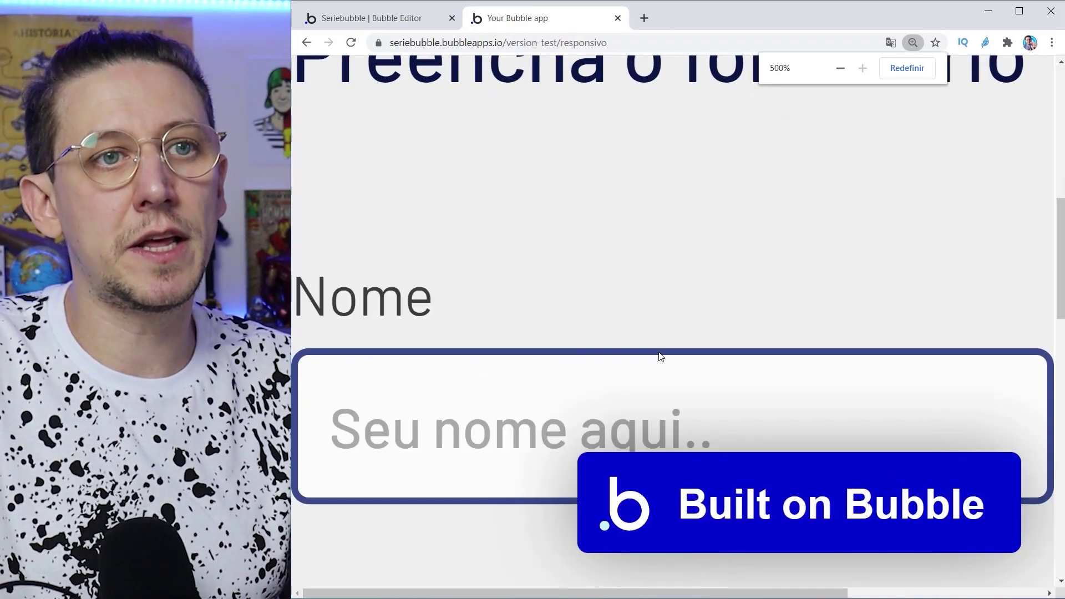
key("ctrl+minus")
key("ctrl+minus")
key("ctrl+minus")
key("ctrl+minus")
key("ctrl+minus")
left_click(369, 16)
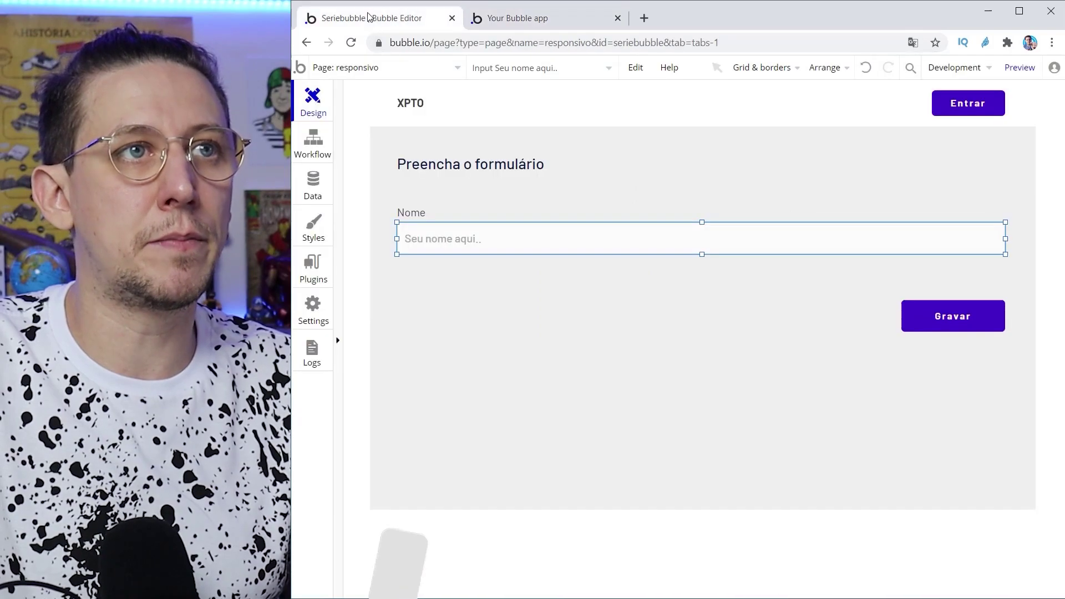
Expand the design panel, open the page's responsive view and select the form group.
left_click(338, 131)
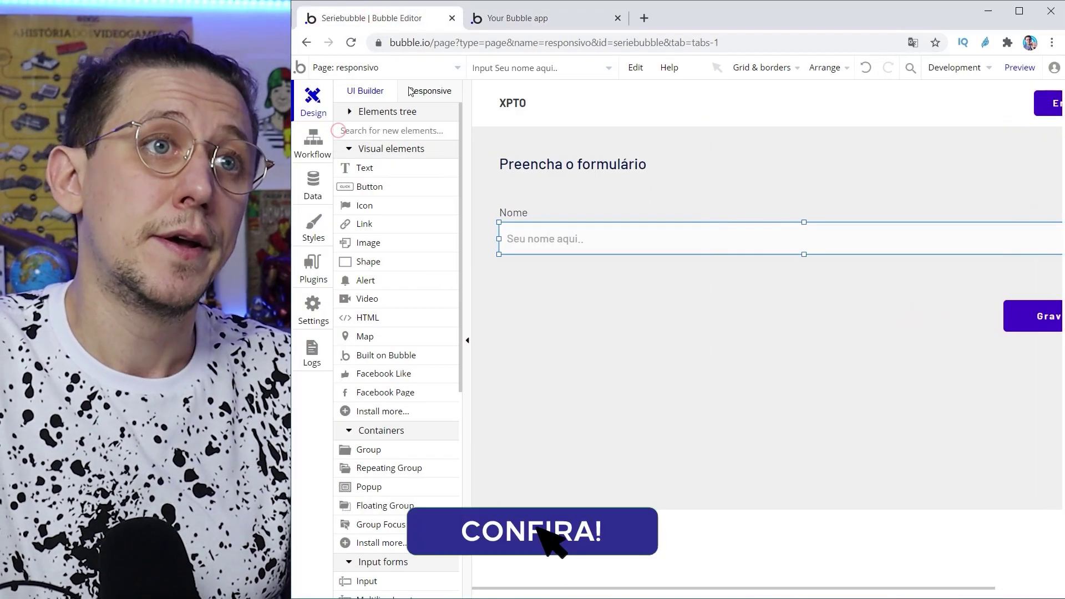
left_click(410, 91)
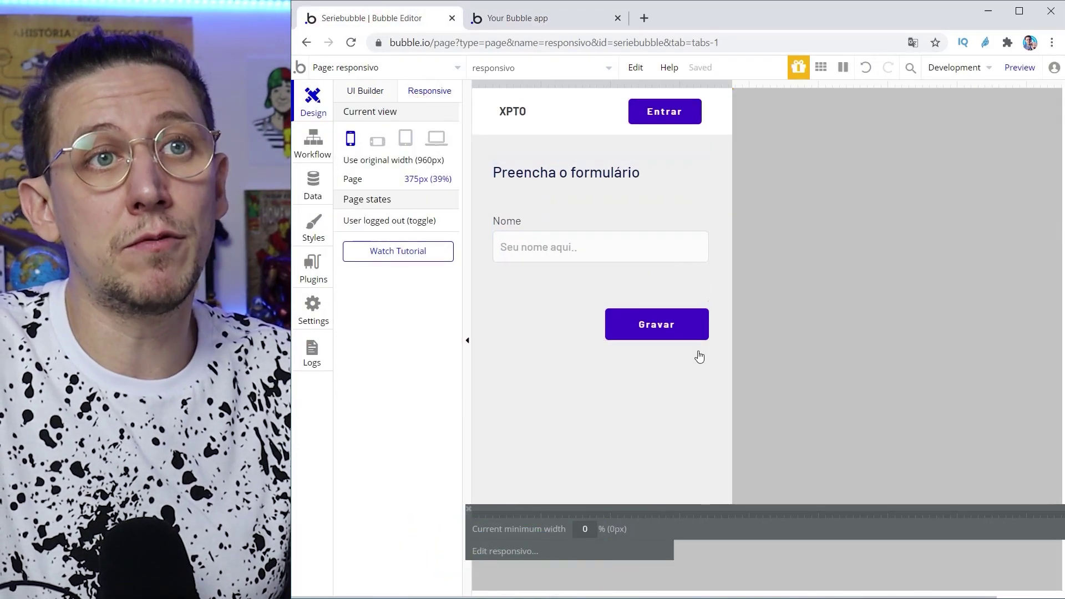
left_click(546, 310)
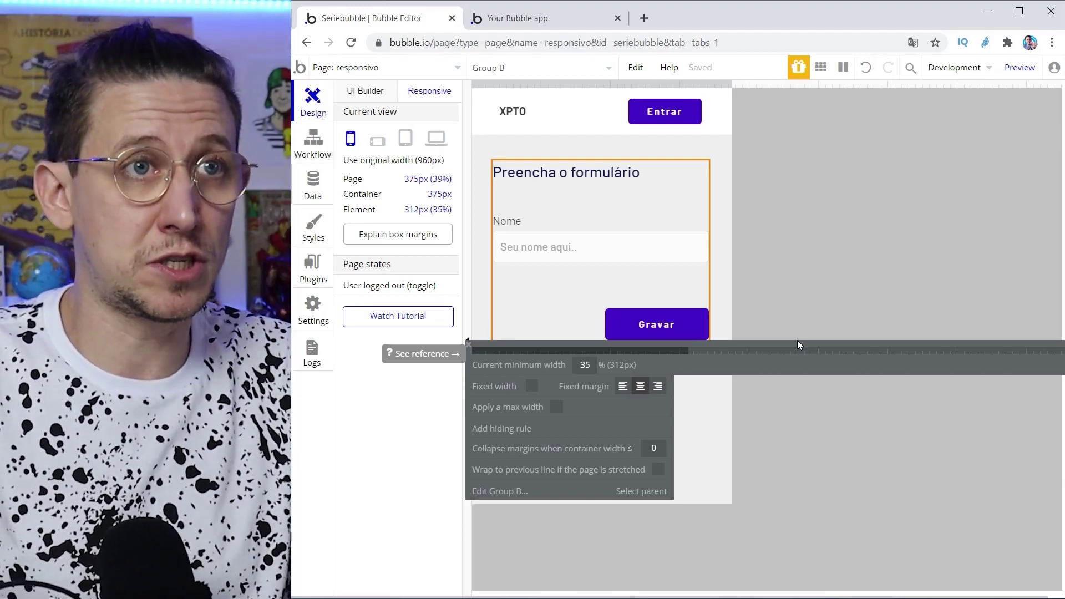
Compare the form group's layout at tablet, 1200px desktop, 667px landscape and 375px mobile widths, ending on desktop.
left_click(407, 145)
left_click(443, 145)
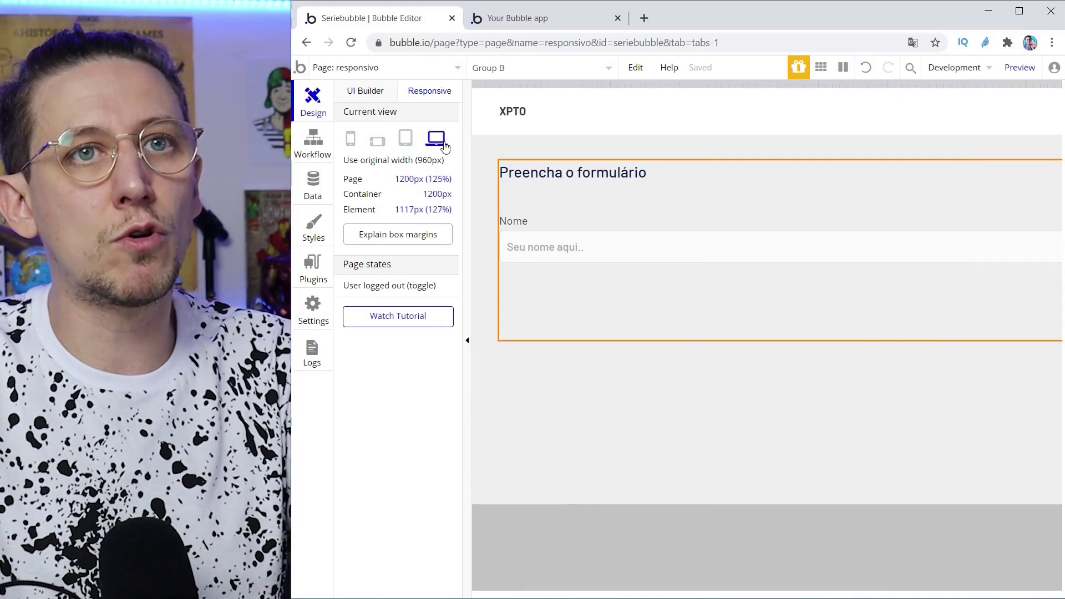
left_click(406, 139)
left_click(377, 141)
left_click(350, 139)
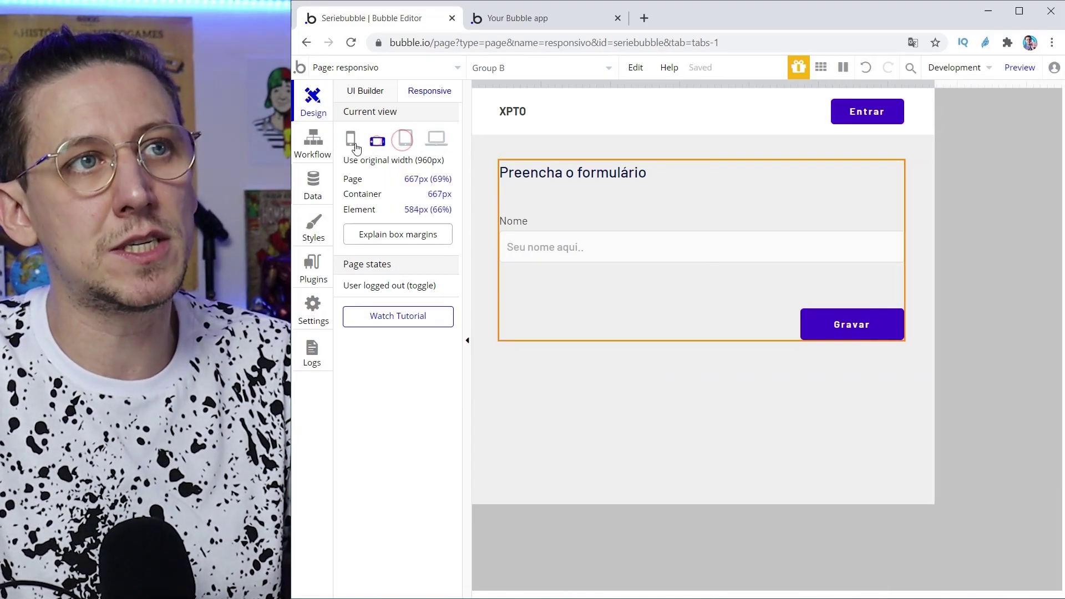
left_click(437, 138)
Switch to the app preview and examine how the header and form adapt as the zoom varies through 100%.
left_click(518, 18)
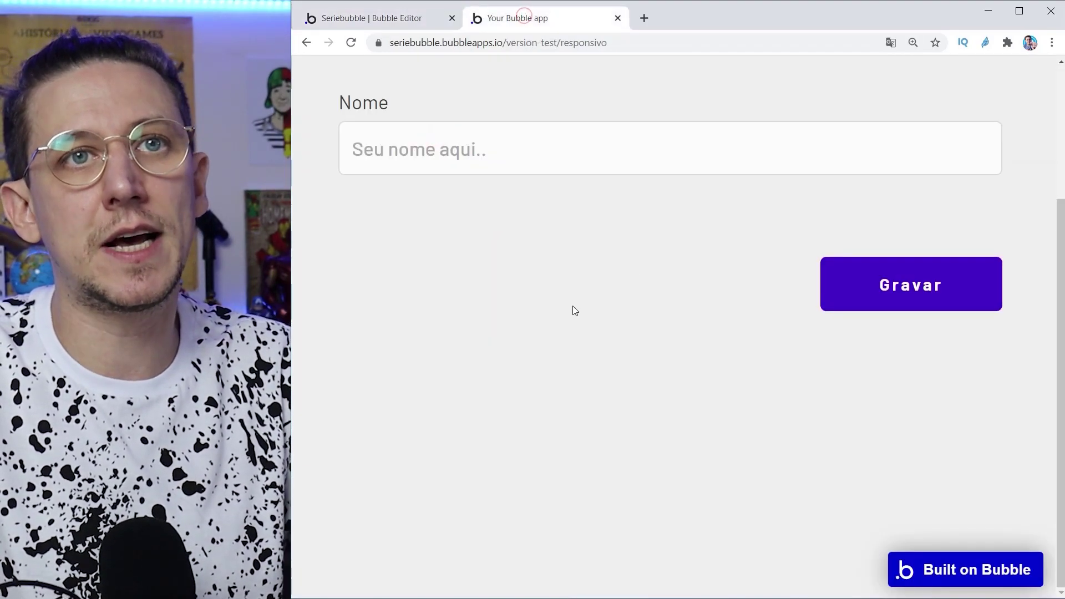
key("ctrl+plus")
key("ctrl+minus")
key("ctrl+minus")
key("ctrl+minus")
key("ctrl+minus")
key("ctrl+minus")
key("ctrl+minus")
key("ctrl+plus")
key("ctrl+plus")
key("ctrl+plus")
key("ctrl+plus")
key("ctrl+plus")
key("ctrl+plus")
key("ctrl+plus")
key("ctrl+plus")
key("ctrl+plus")
key("ctrl+plus")
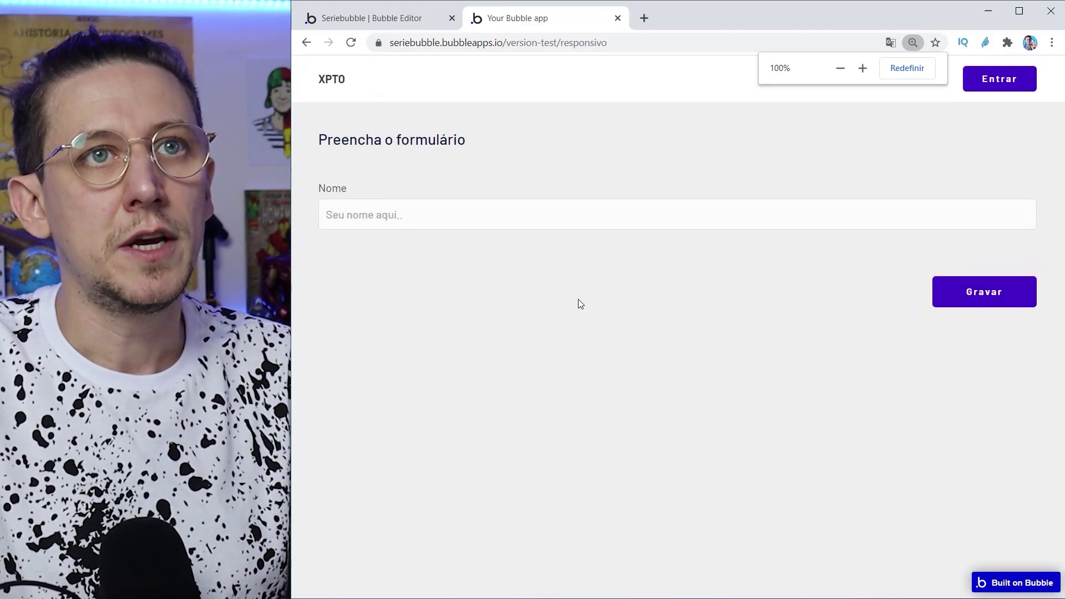
Examine the preview's header, name input and Gravar button across zoom levels including 200% and 90%.
key("ctrl+plus")
key("ctrl+minus")
key("ctrl+minus")
key("ctrl+minus")
key("ctrl+plus")
key("ctrl+plus")
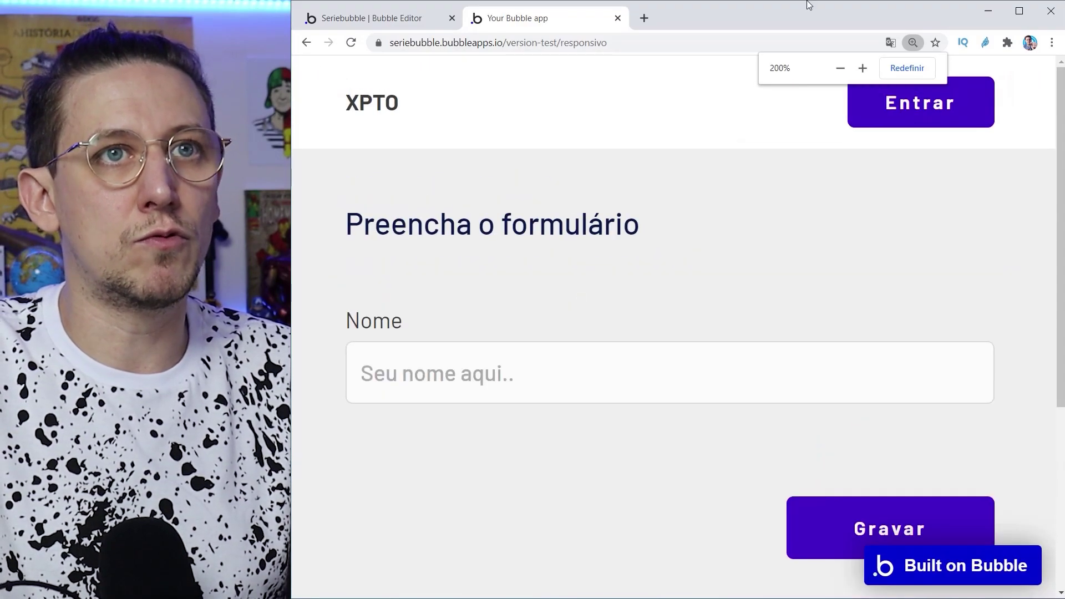
key("ctrl+minus")
key("ctrl+minus")
key("ctrl+minus")
key("ctrl+minus")
key("ctrl+minus")
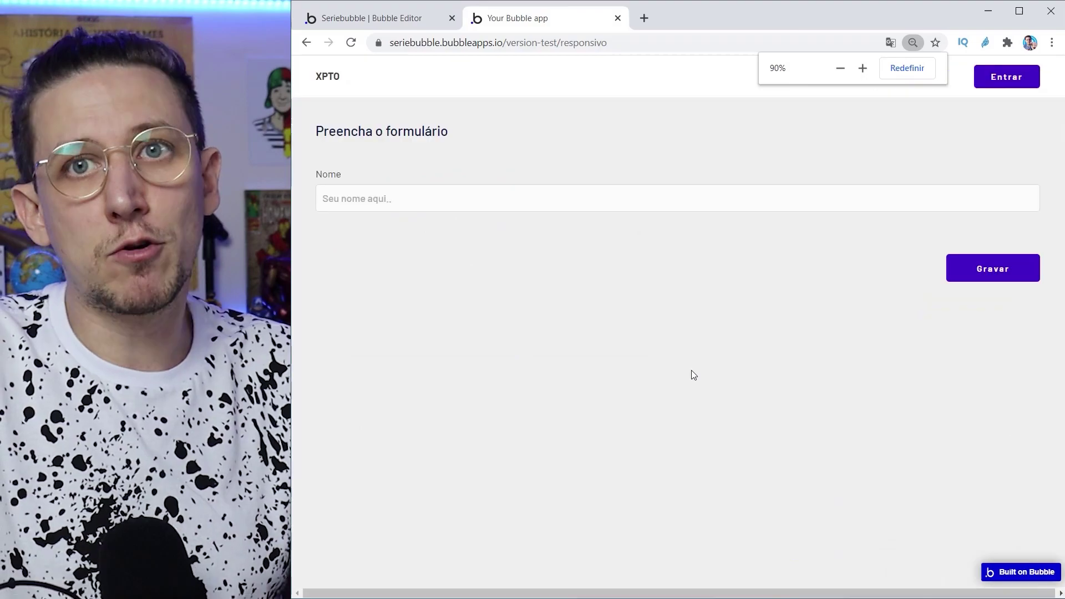
key("ctrl+plus")
key("ctrl+plus")
key("ctrl+plus")
key("ctrl+plus")
left_click(701, 349)
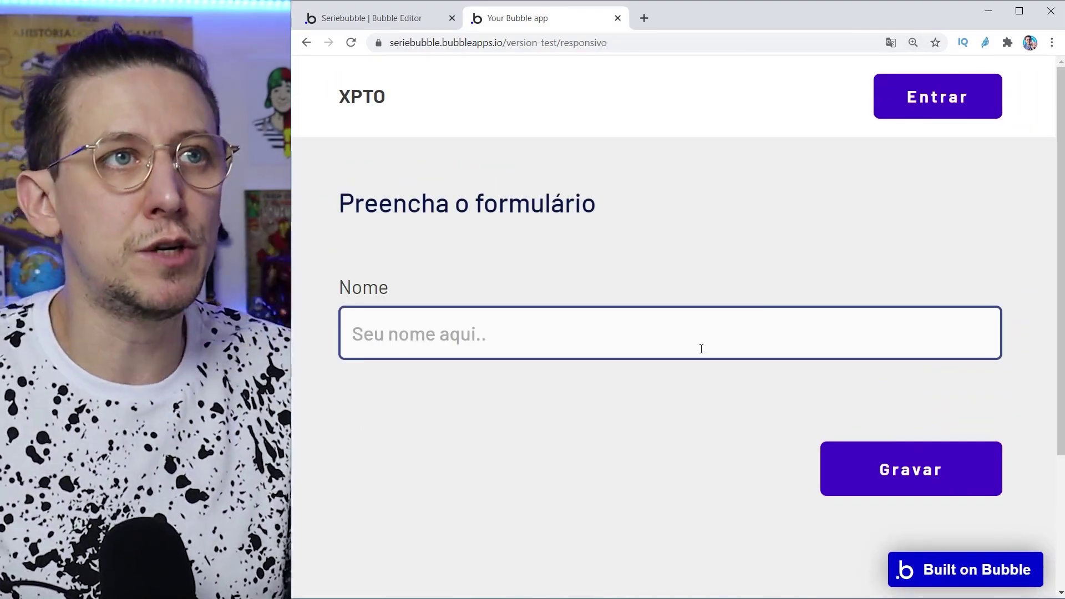
Deselect the name input and reset the preview to its default zoom.
left_click(696, 125)
left_click(914, 43)
left_click(905, 66)
Return to the Bubble editor and check the form group at tablet, 667px landscape and 375px mobile widths.
left_click(390, 22)
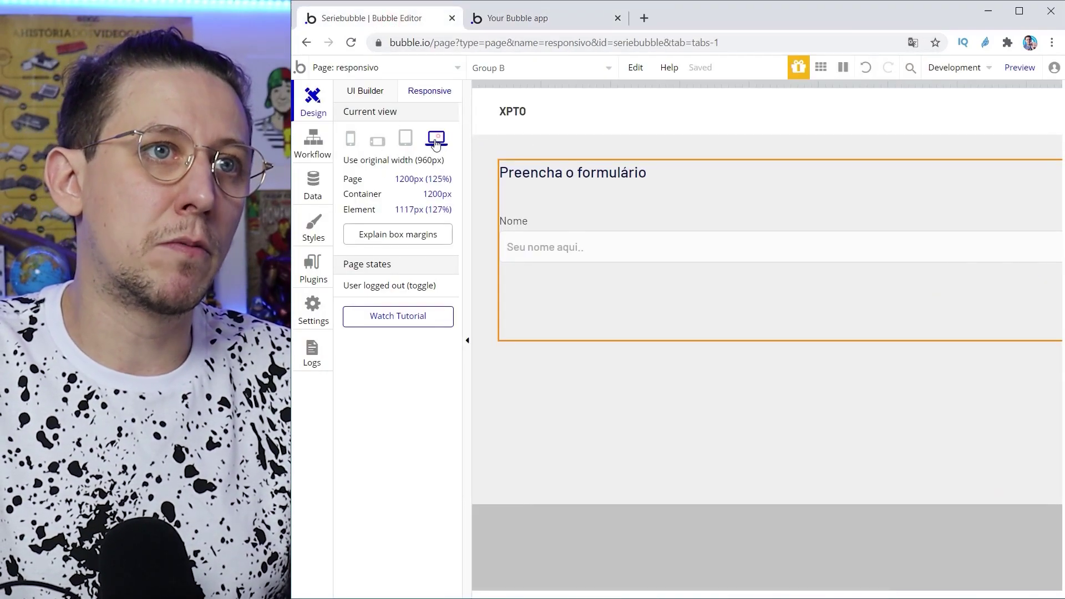
left_click(406, 138)
left_click(378, 143)
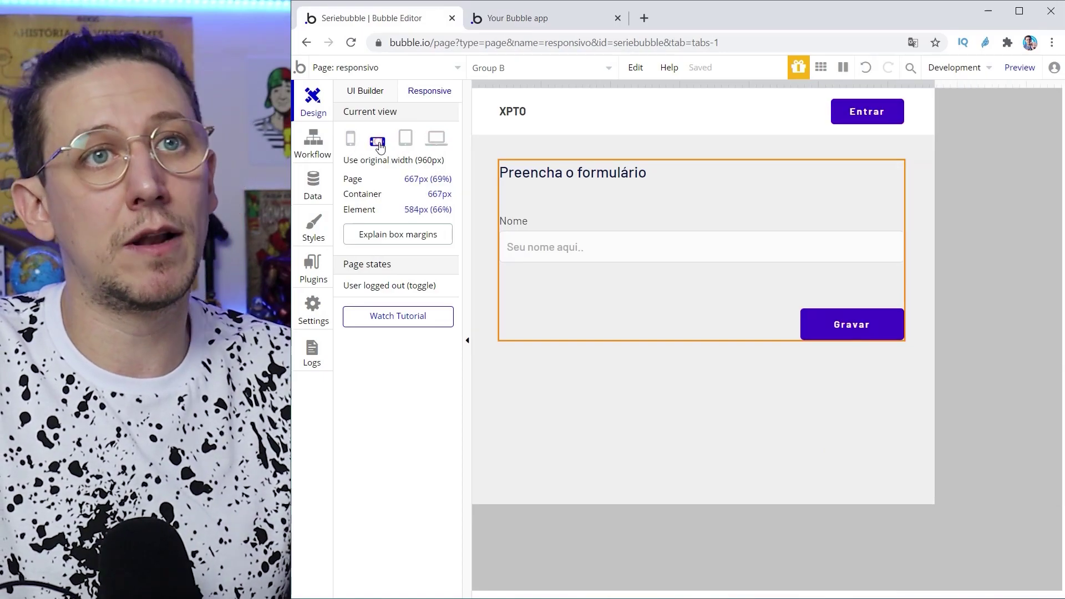
left_click(351, 139)
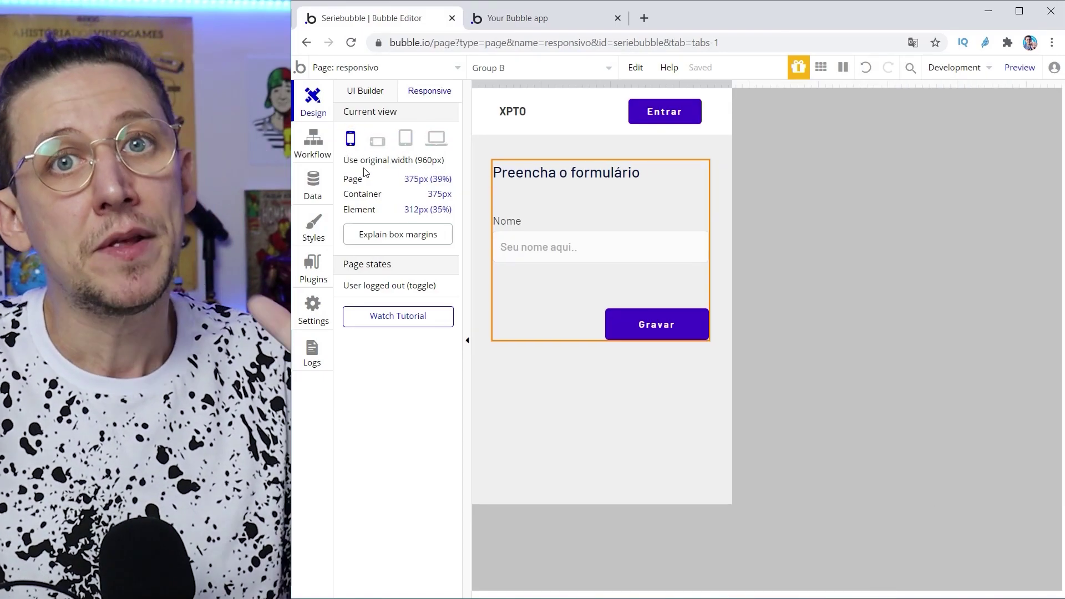